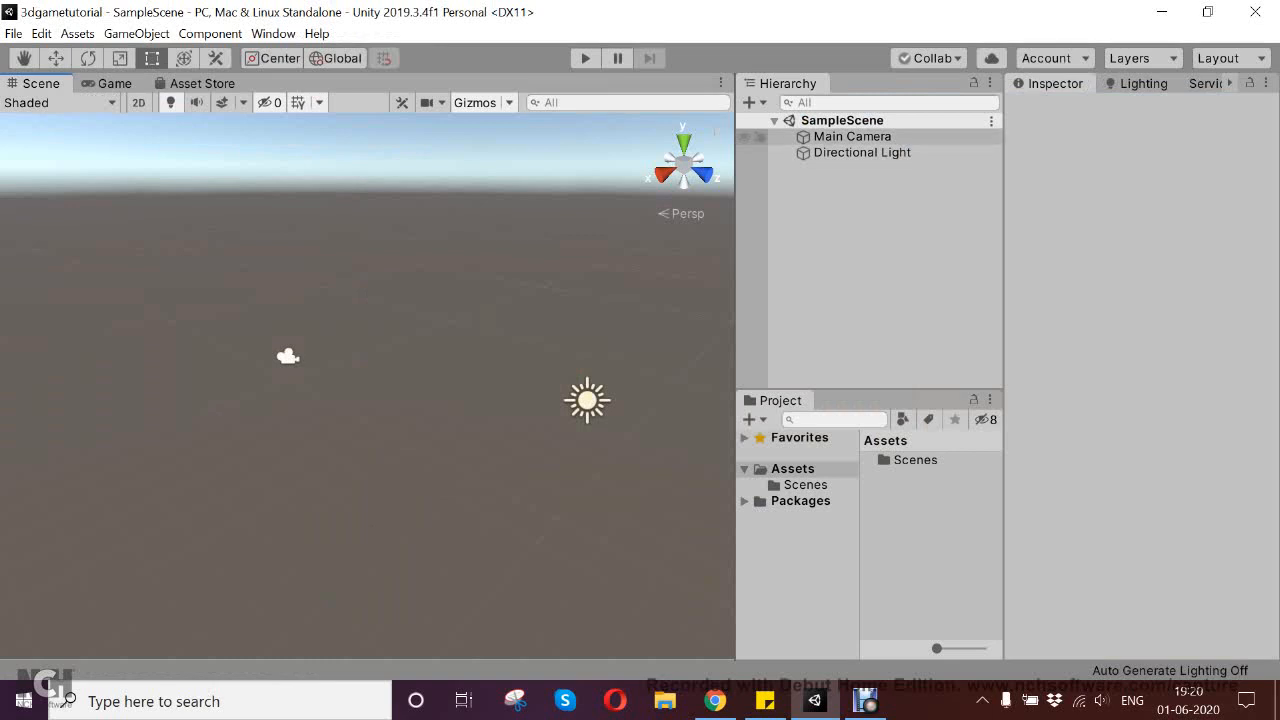
Open the Scenes folder in the project's assets and select the SampleScene asset
{"action": "double_click", "coordinate": [915, 460]}
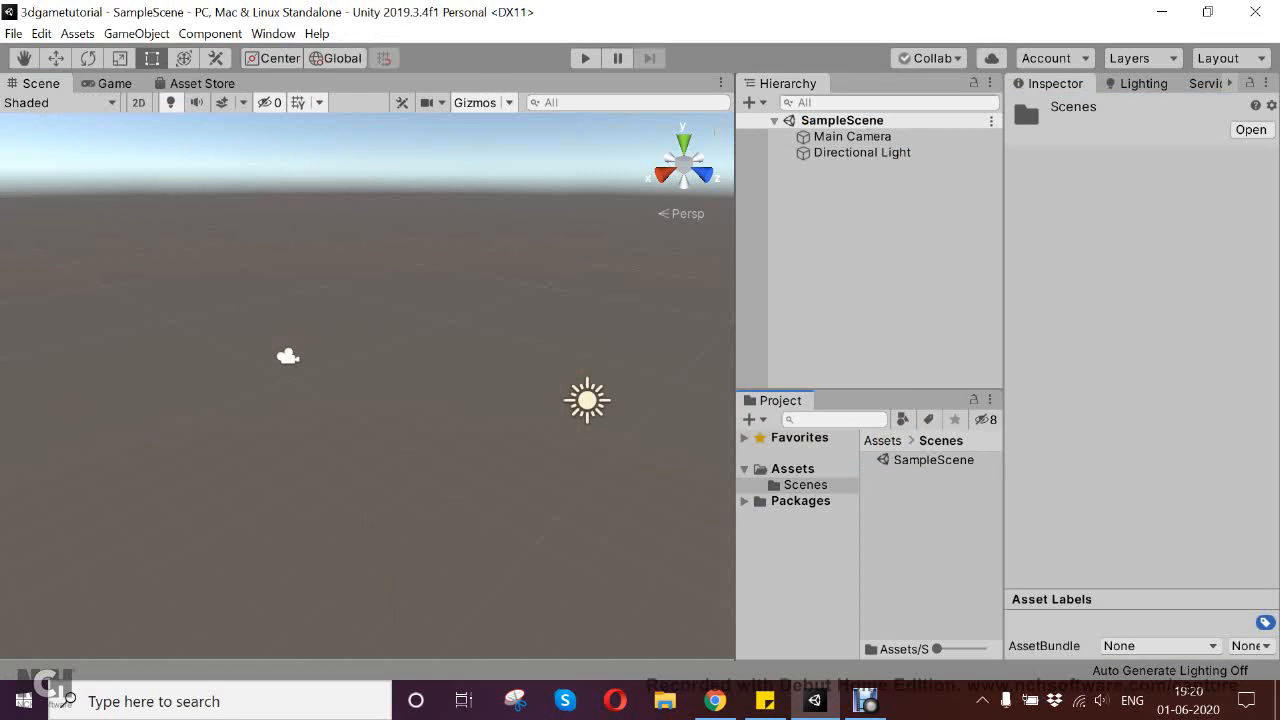
{"action": "left_click", "coordinate": [932, 460]}
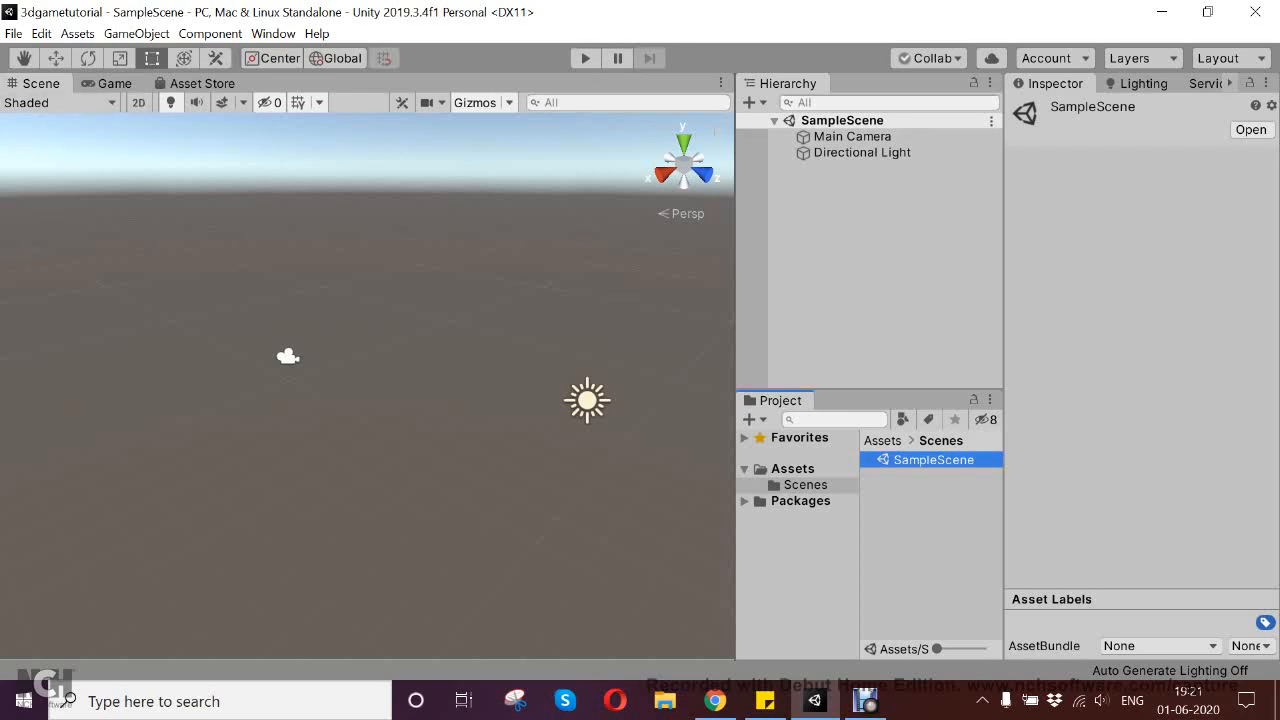
Look through the Scene, Game and Asset Store views and return to the Scene view
{"action": "left_click", "coordinate": [40, 84]}
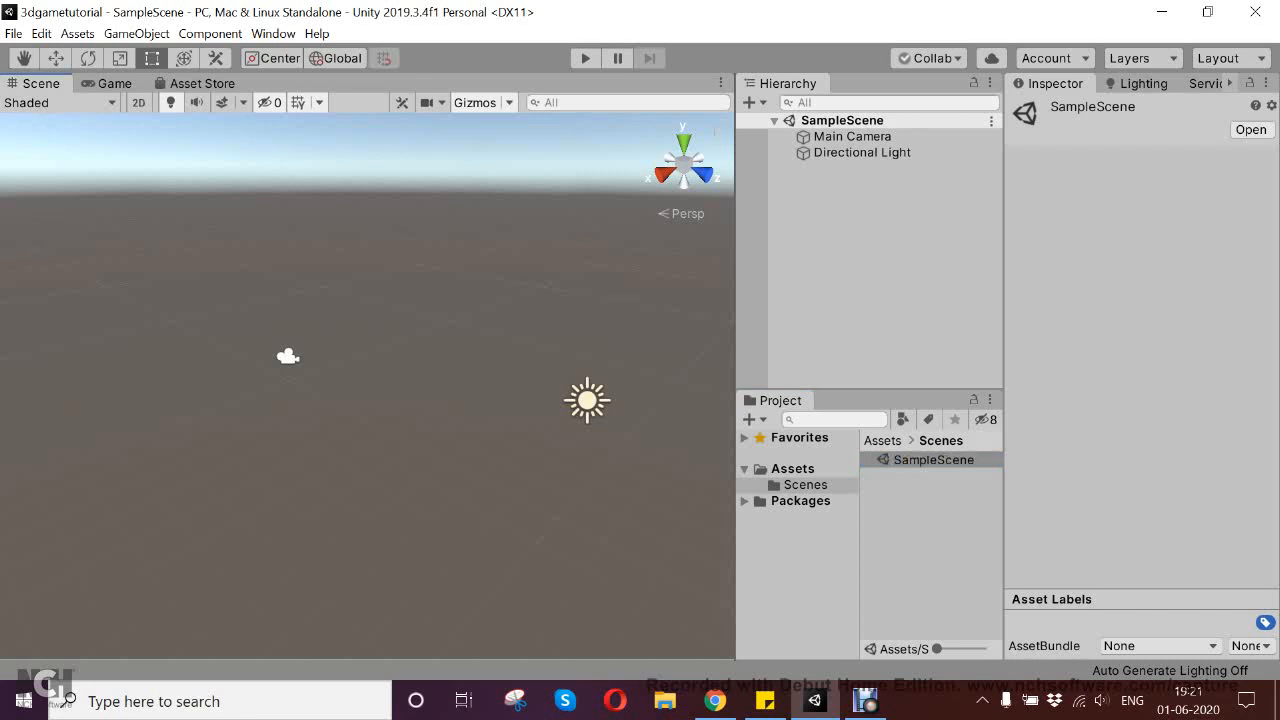
{"action": "middle_click_drag", "start_coordinate": [400, 400], "coordinate": [325, 314]}
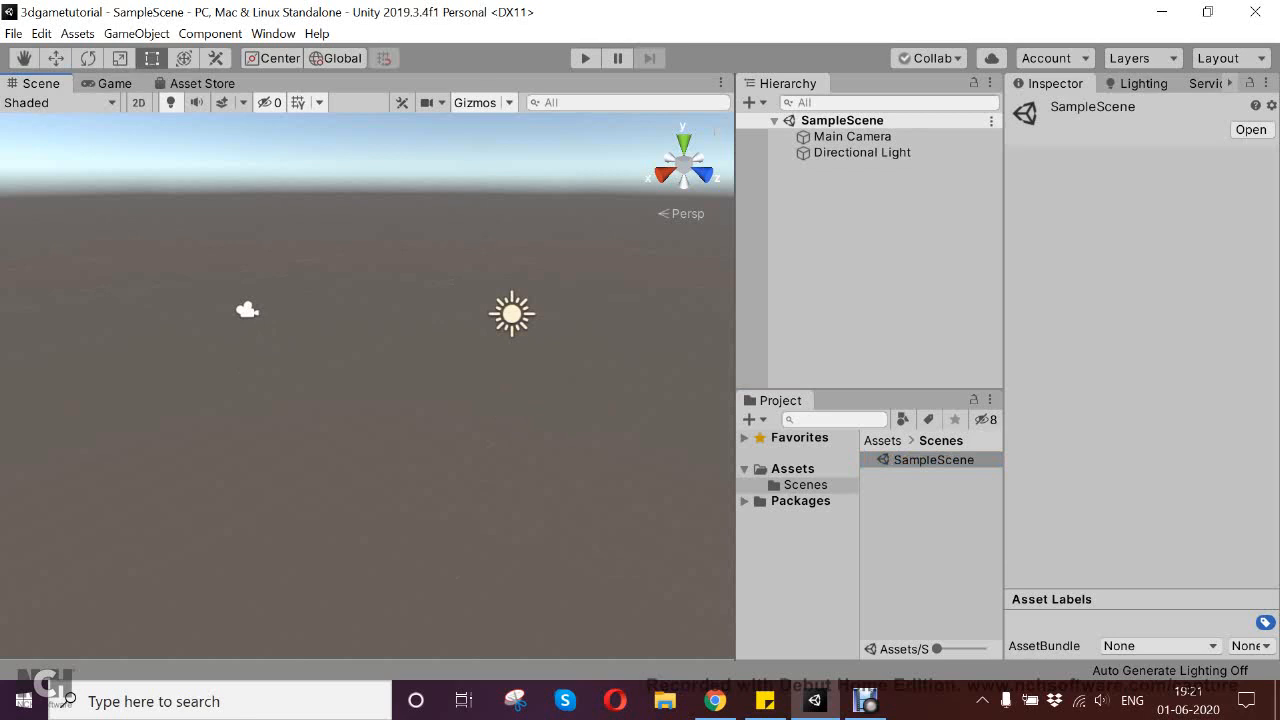
{"action": "left_click", "coordinate": [114, 84]}
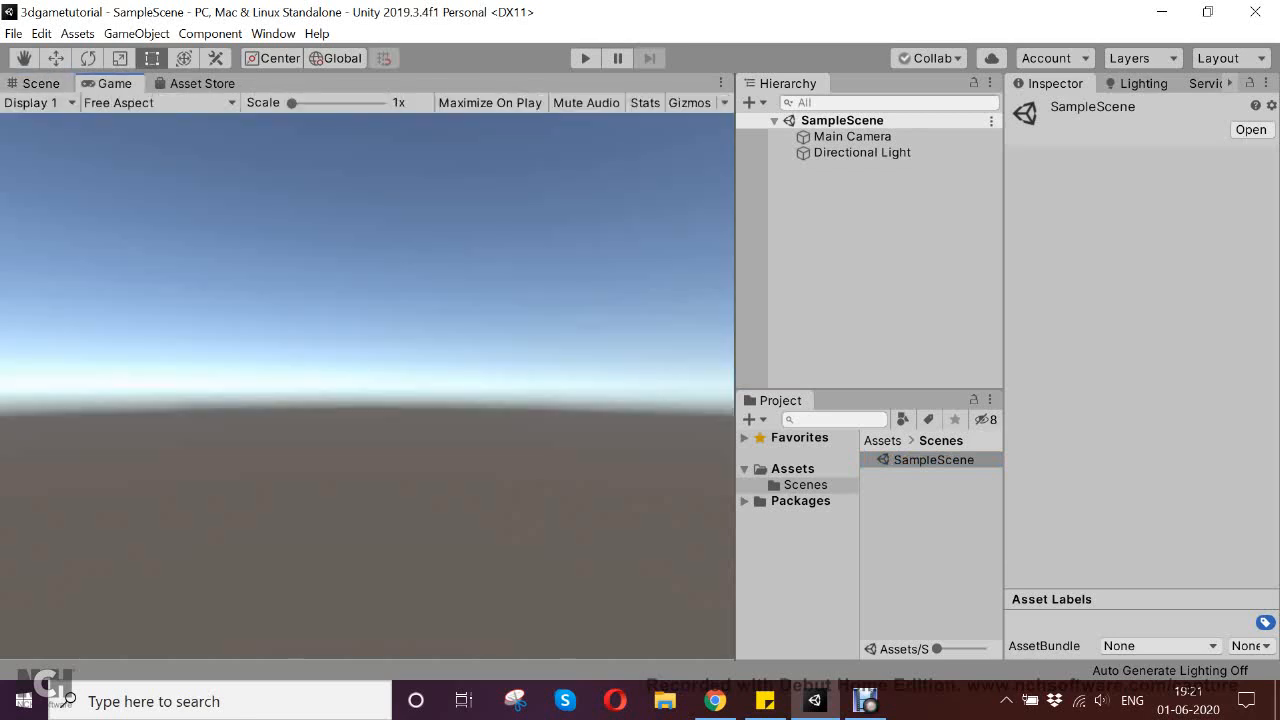
{"action": "left_click", "coordinate": [40, 83]}
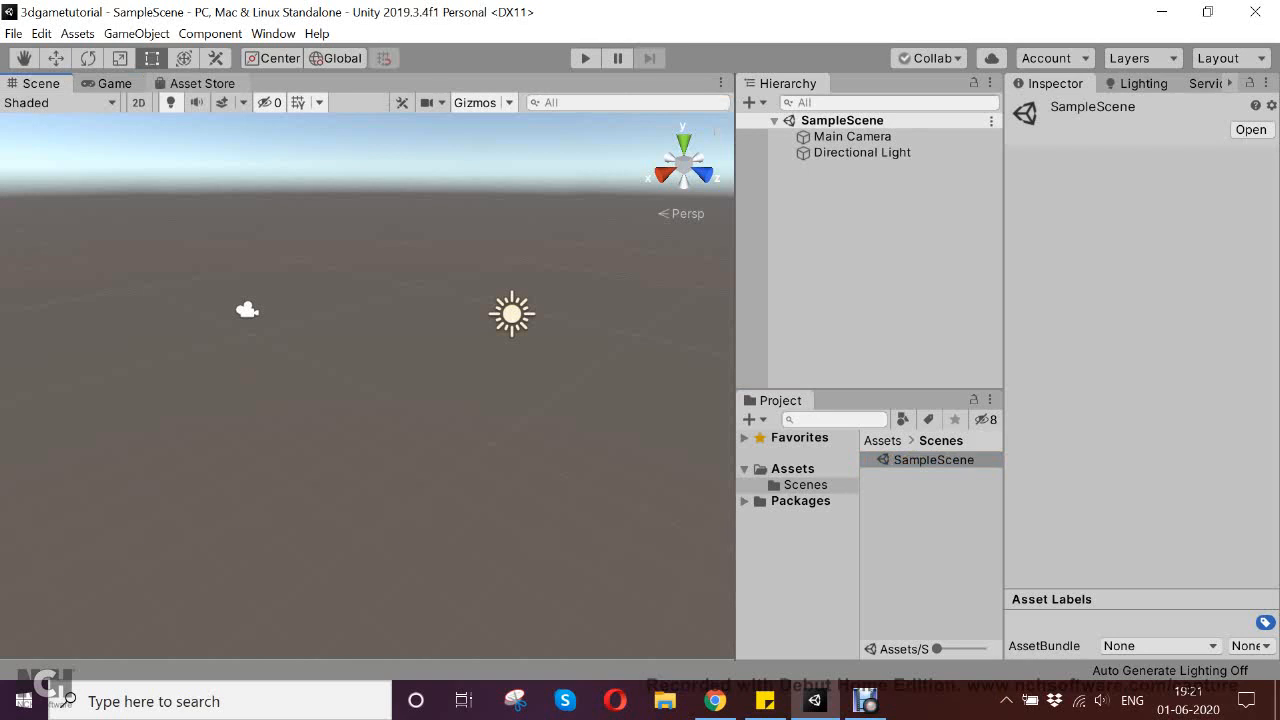
{"action": "left_click", "coordinate": [202, 83]}
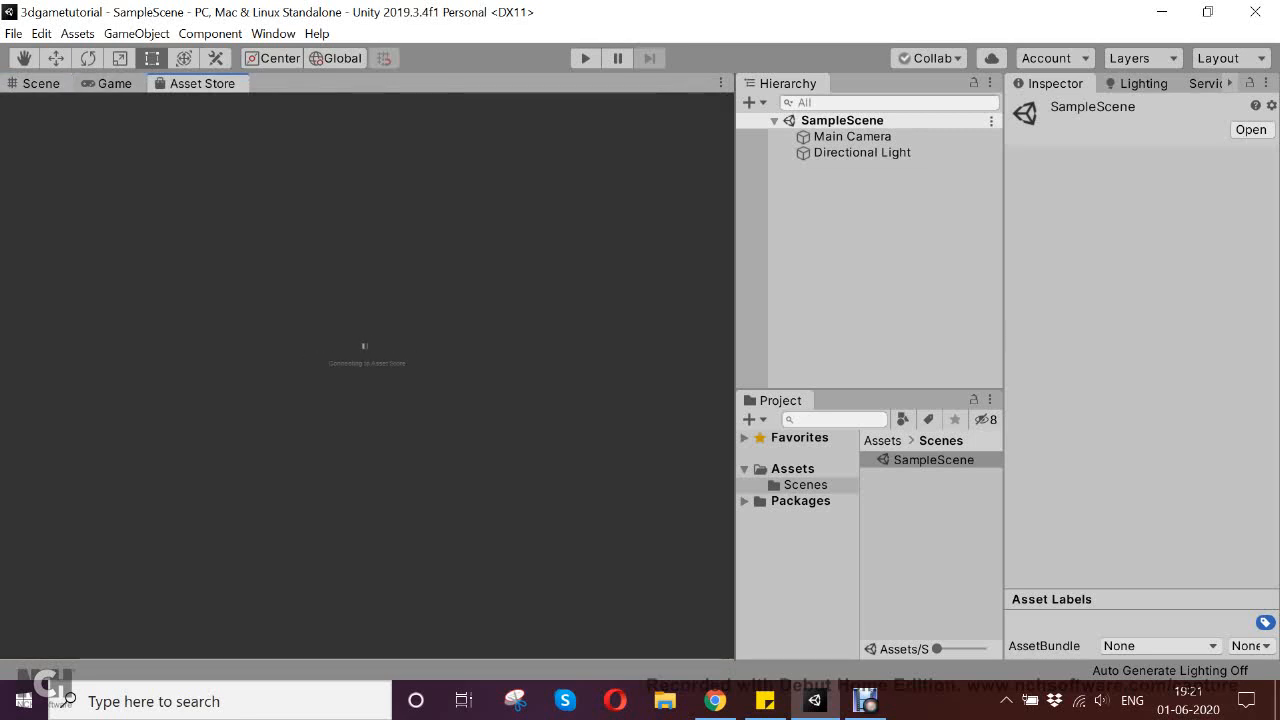
{"action": "left_click", "coordinate": [41, 84]}
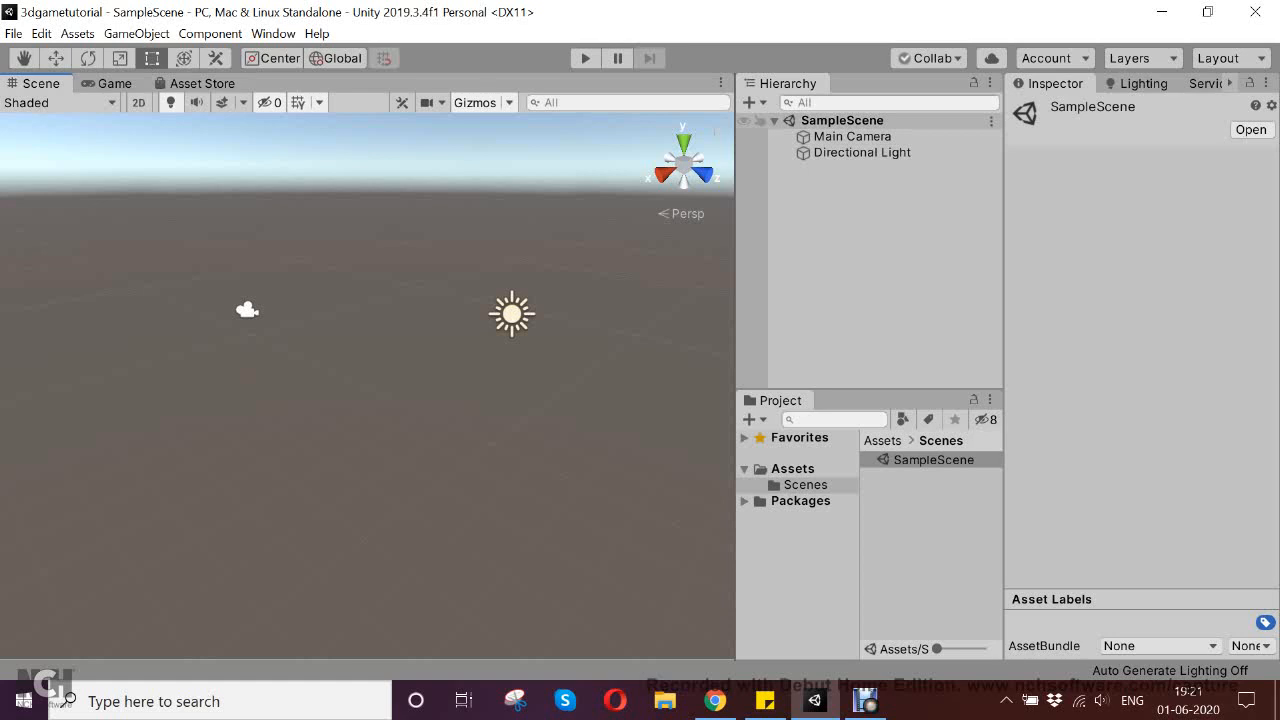
Examine how SampleScene is organised by selecting its scene asset, the Main Camera and the Directional Light
{"action": "left_click", "coordinate": [842, 121]}
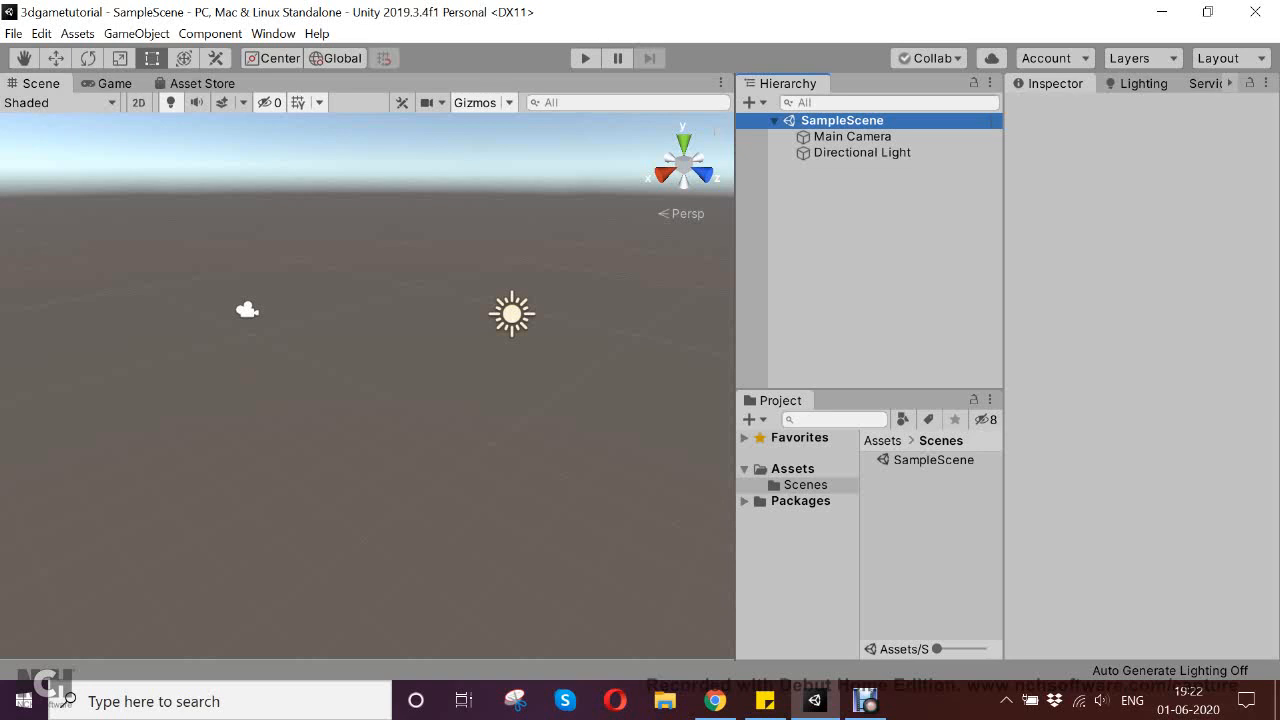
{"action": "left_click", "coordinate": [933, 460]}
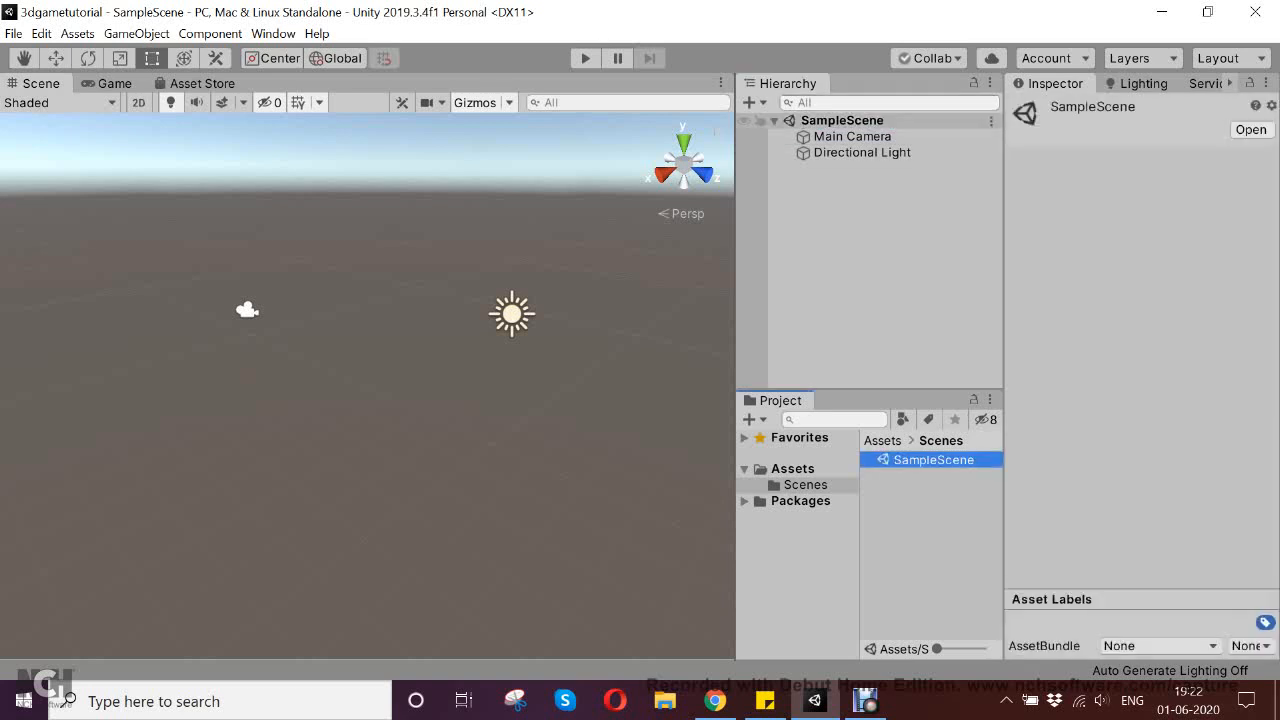
{"action": "left_click", "coordinate": [852, 137]}
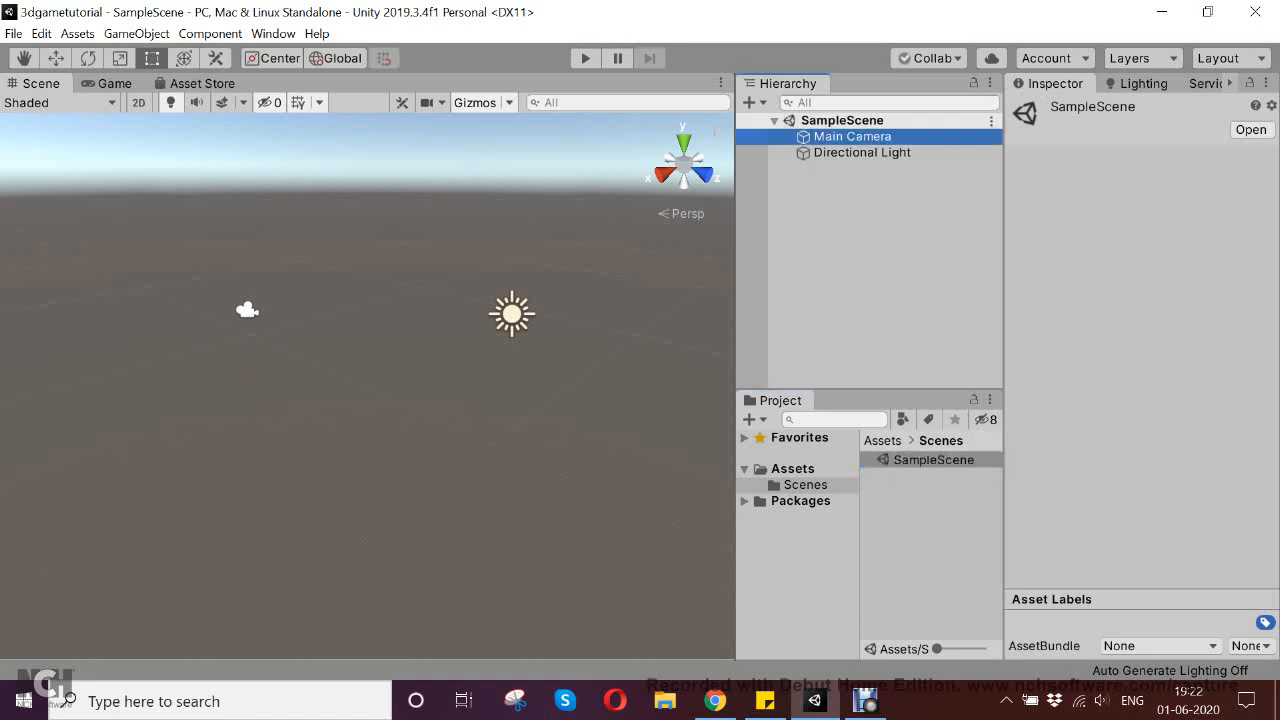
{"action": "left_click", "coordinate": [862, 153]}
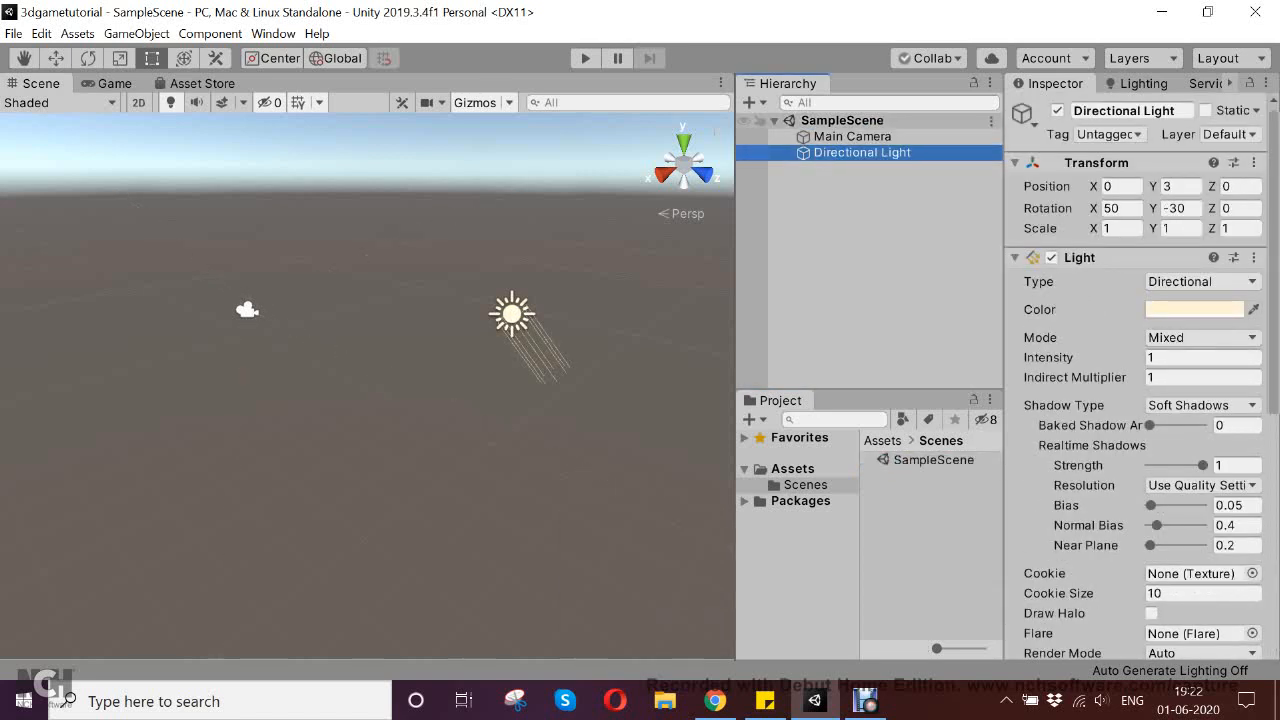
{"action": "left_click", "coordinate": [842, 121]}
{"action": "left_click", "coordinate": [852, 137]}
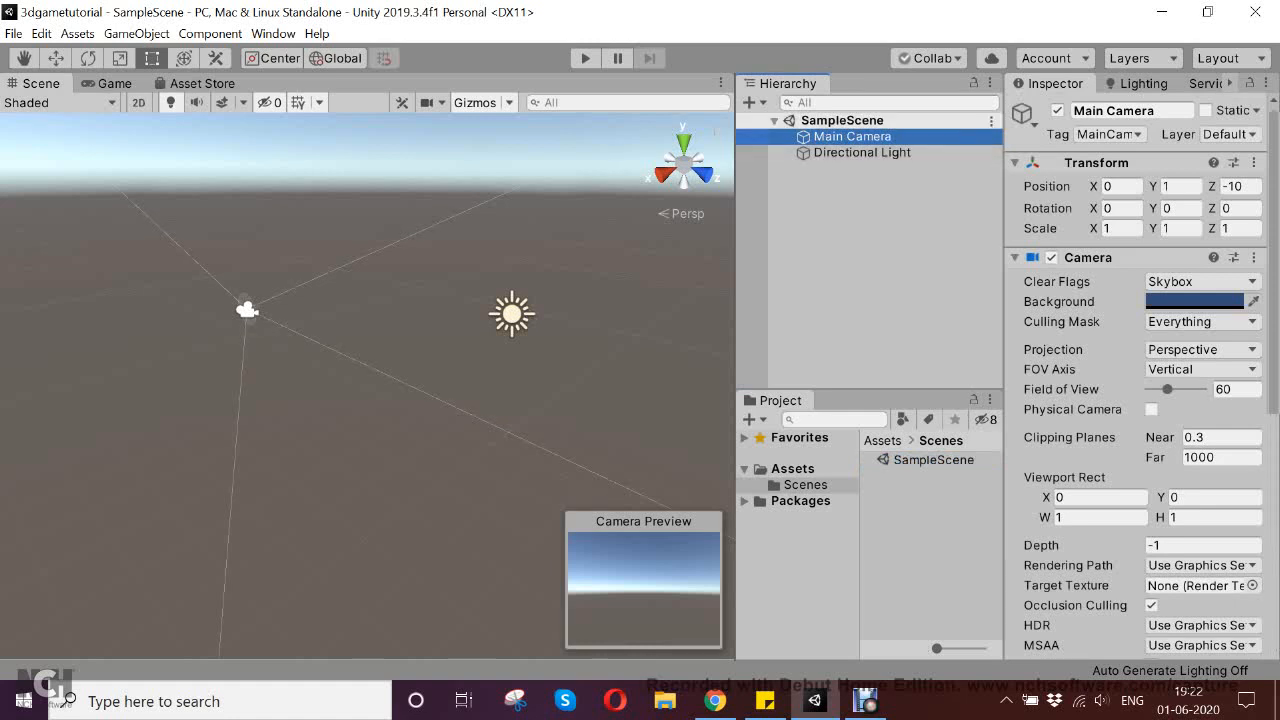
{"action": "left_click", "coordinate": [862, 153]}
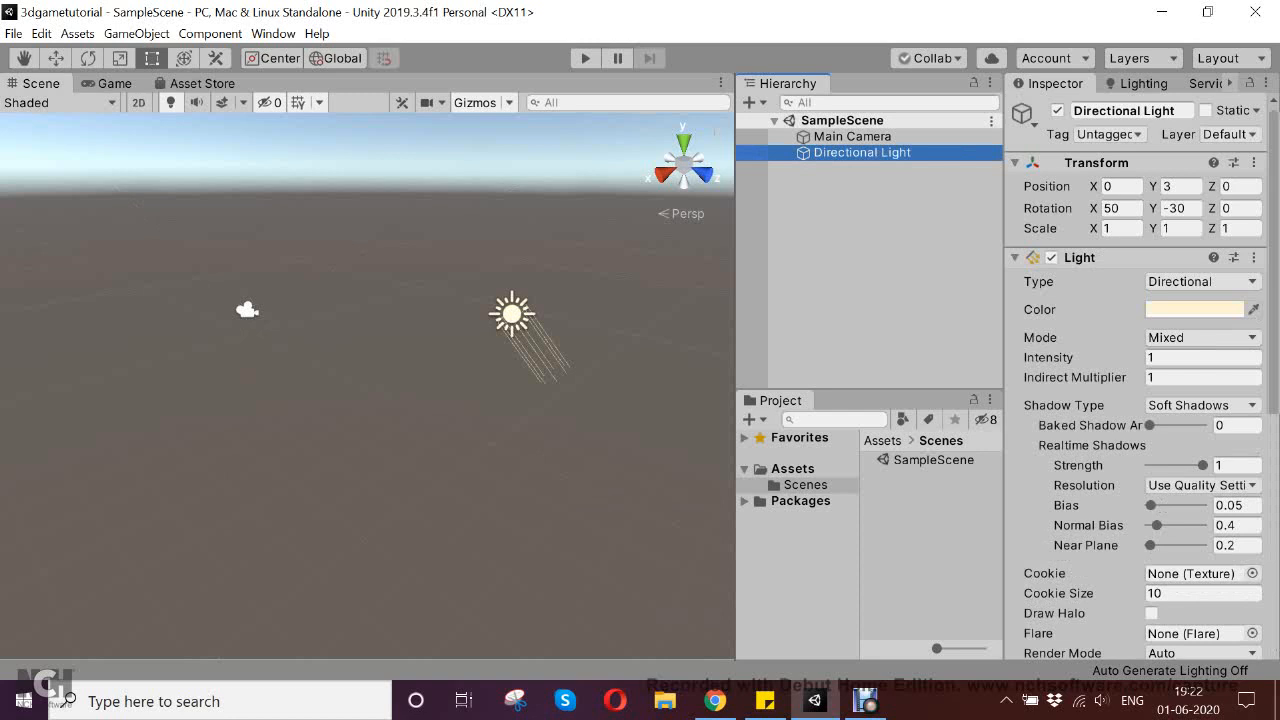
{"action": "left_click", "coordinate": [933, 460]}
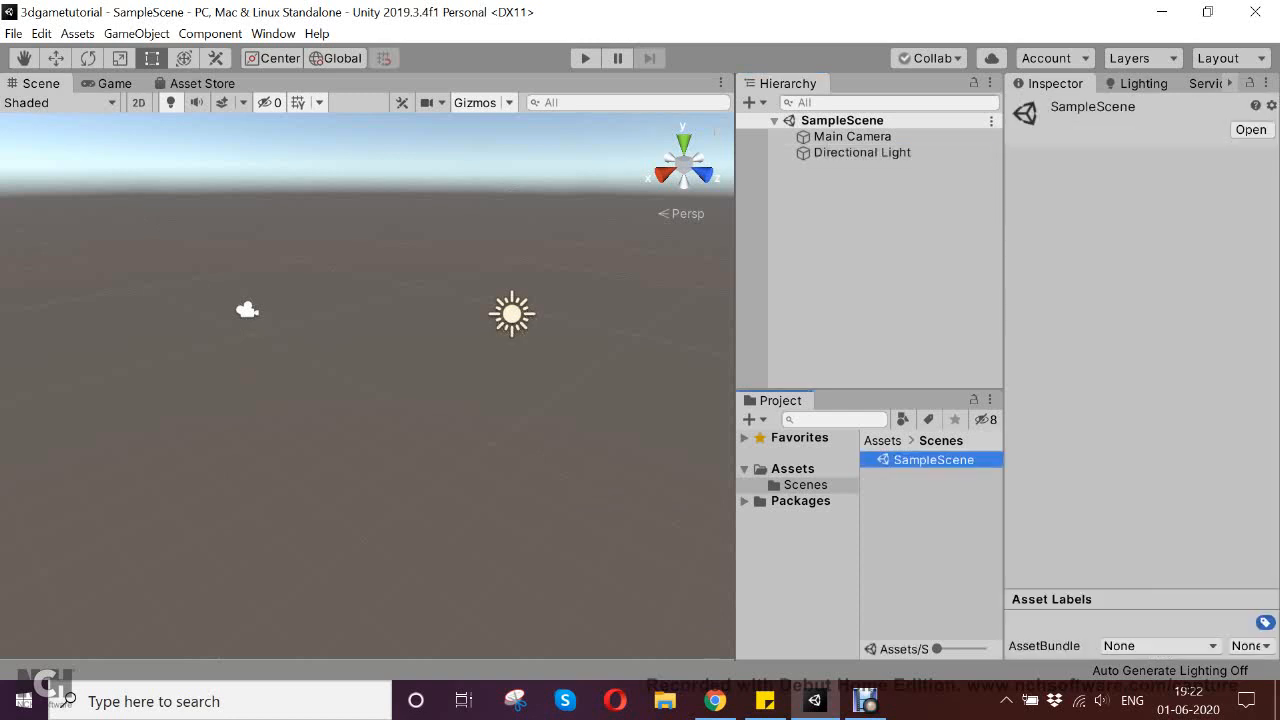
Browse the project's Assets and Scenes folders and expand the Packages folder to show its contents
{"action": "left_click", "coordinate": [805, 485]}
{"action": "left_click", "coordinate": [792, 469]}
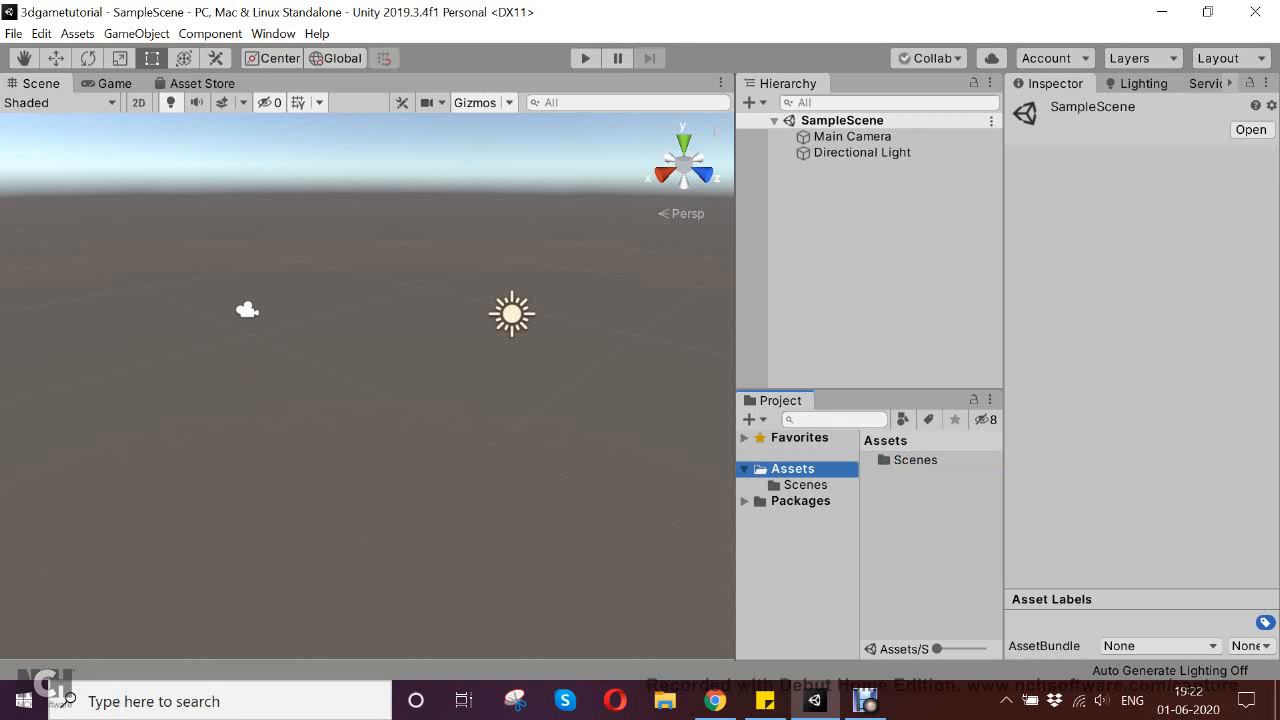
{"action": "left_click", "coordinate": [805, 485]}
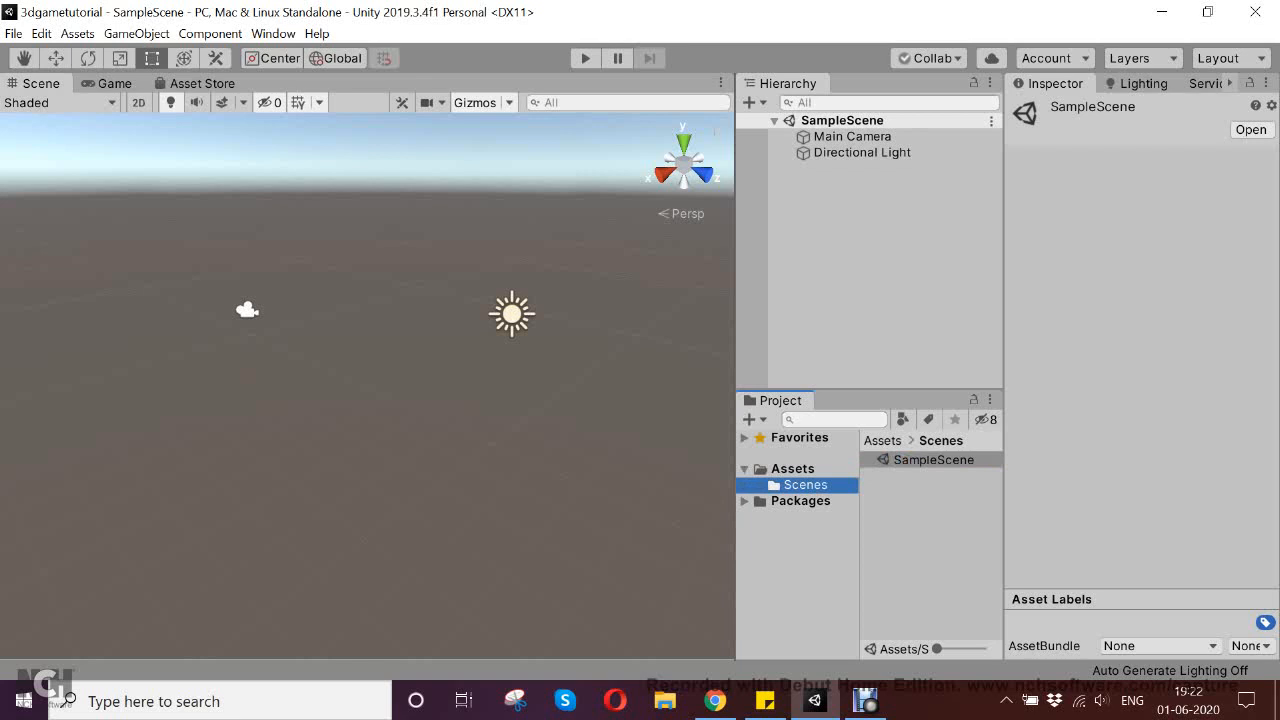
{"action": "left_click", "coordinate": [792, 469]}
{"action": "left_click", "coordinate": [805, 485]}
{"action": "left_click", "coordinate": [792, 469]}
{"action": "left_click", "coordinate": [805, 485]}
{"action": "left_click", "coordinate": [744, 501]}
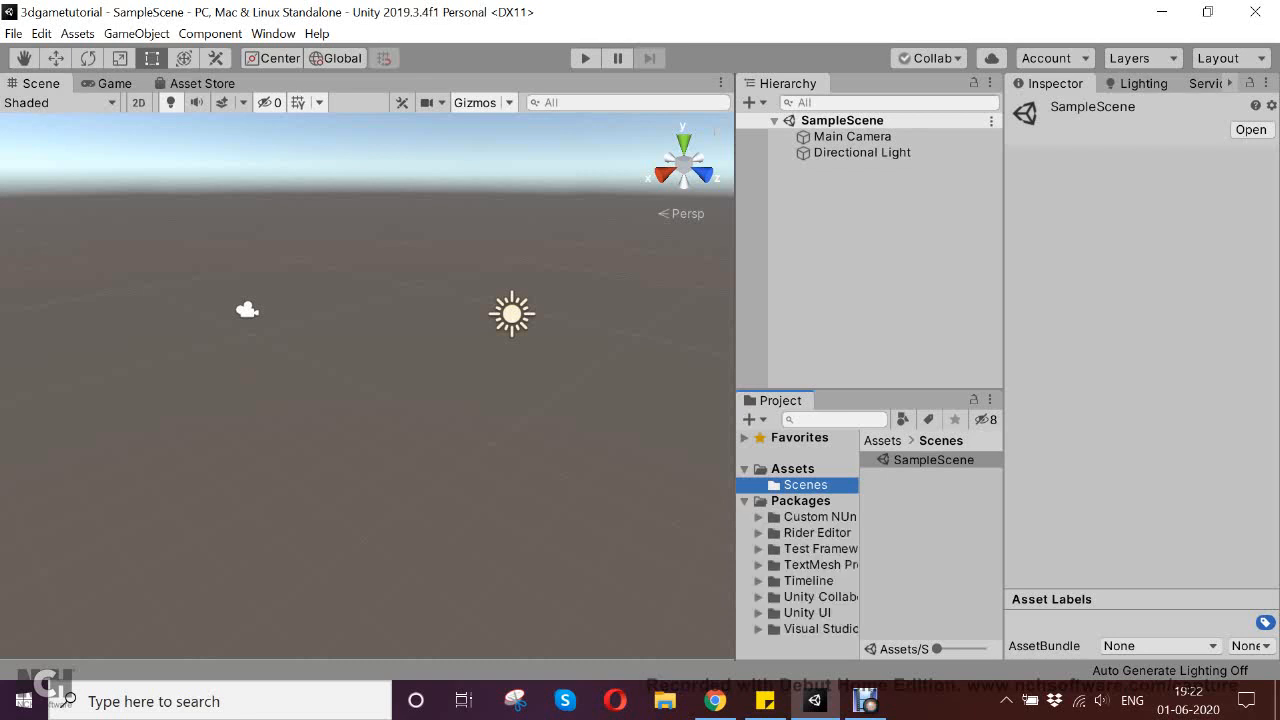
{"action": "left_click", "coordinate": [744, 501]}
{"action": "left_click", "coordinate": [744, 501]}
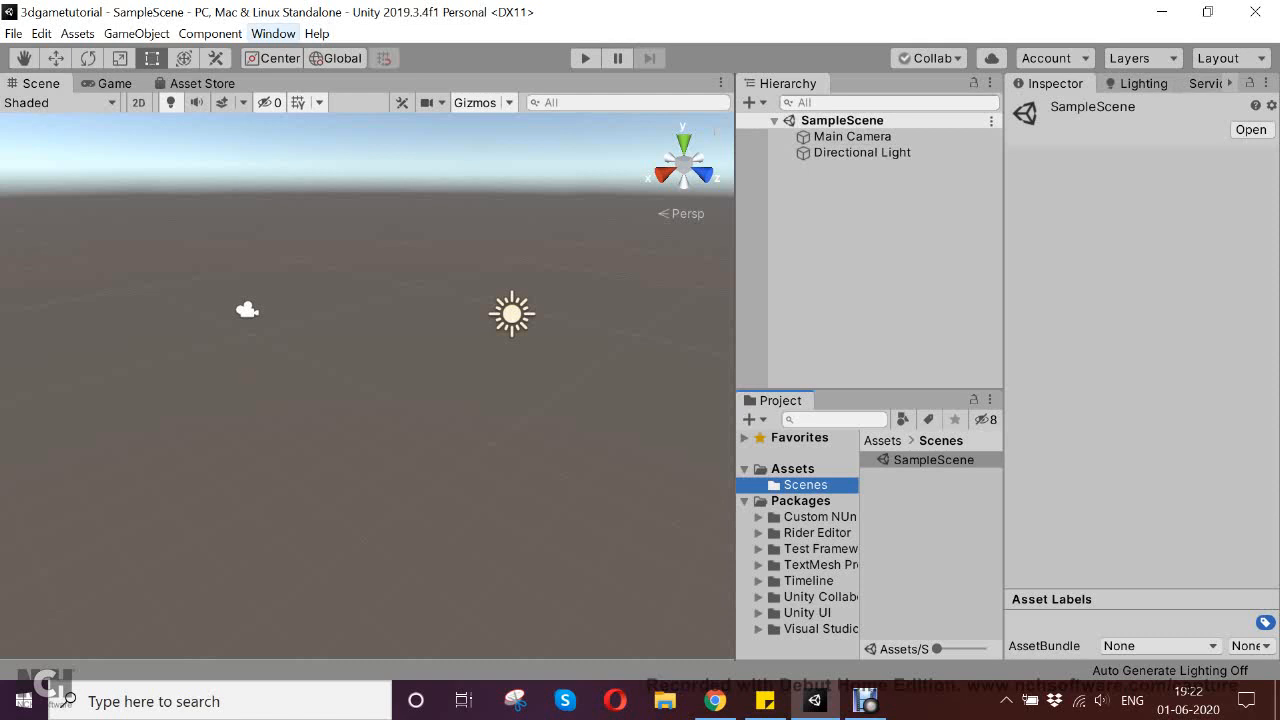
{"action": "left_click", "coordinate": [273, 33]}
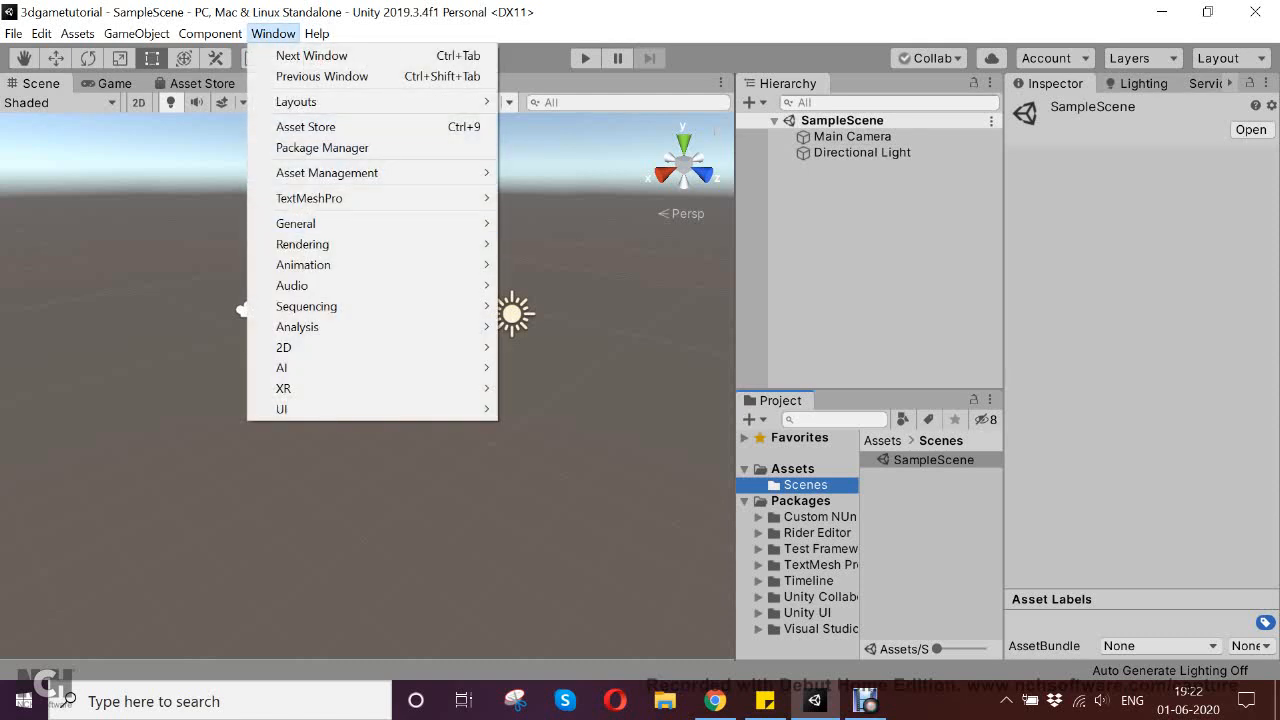
{"action": "left_click", "coordinate": [1110, 230]}
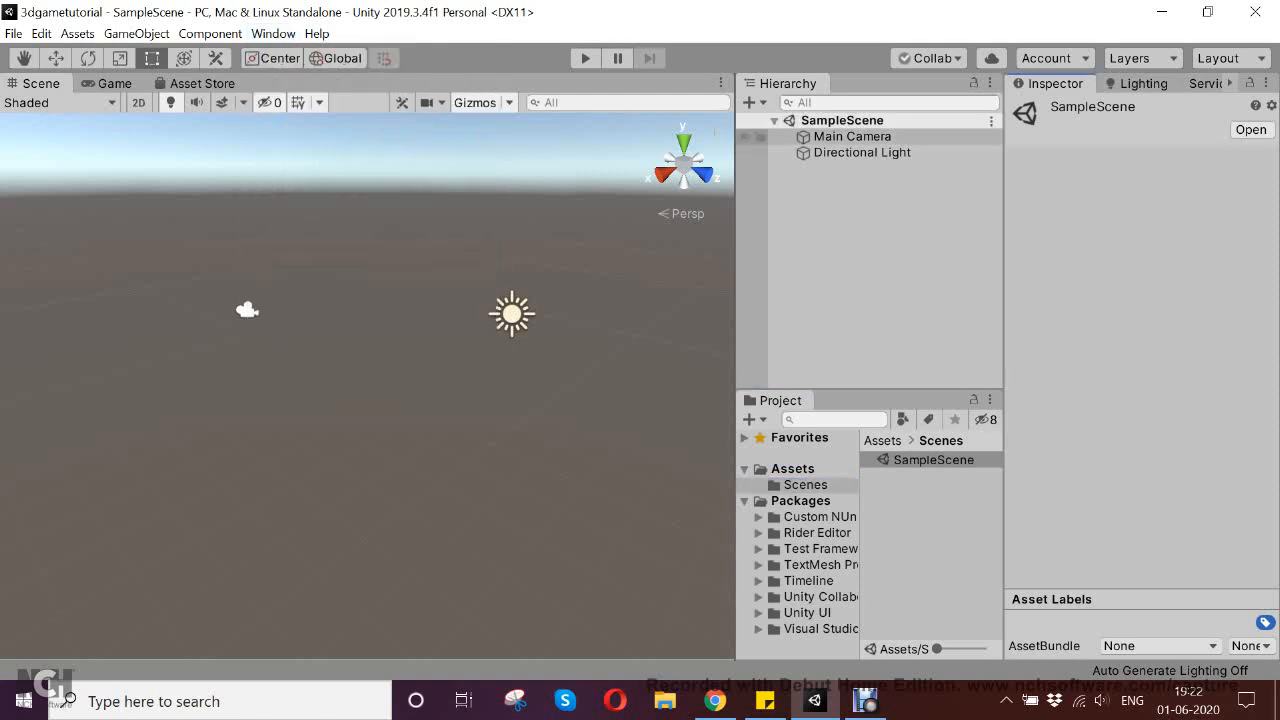
Examine the component properties of the Main Camera and of the Directional Light
{"action": "left_click", "coordinate": [852, 137]}
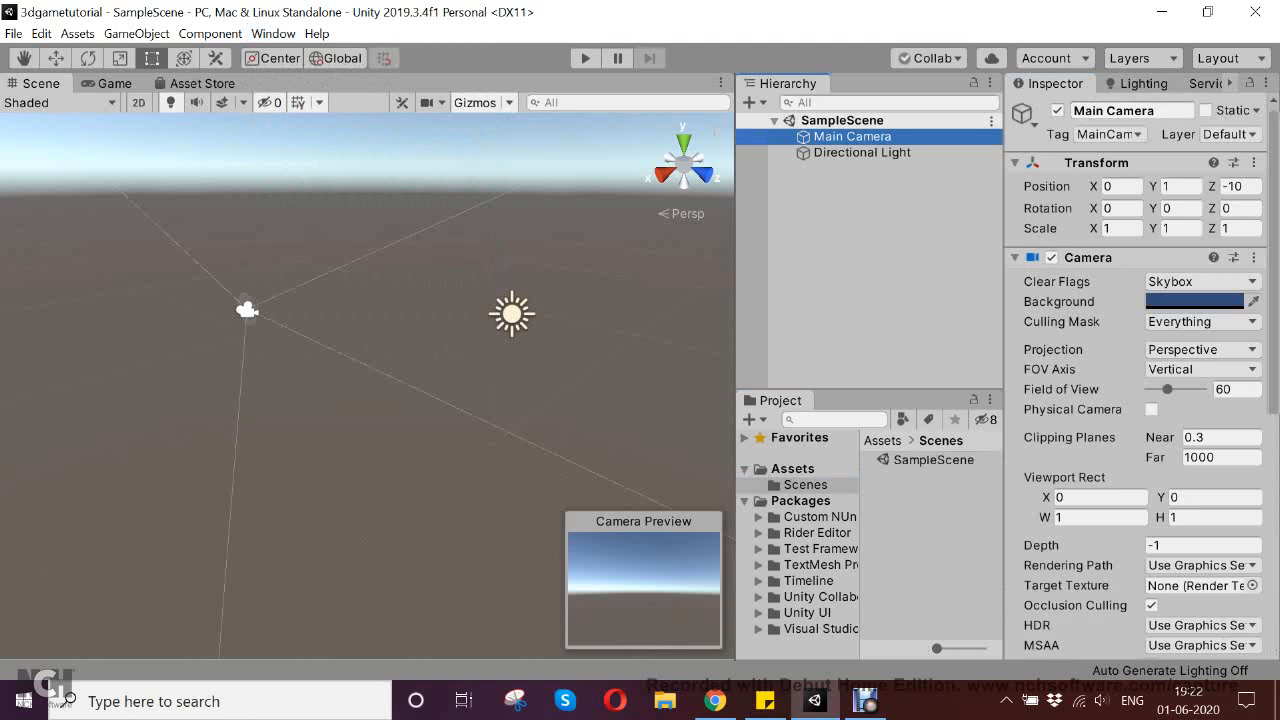
{"action": "scroll", "coordinate": [1135, 380], "scroll_direction": "down", "scroll_amount": 3}
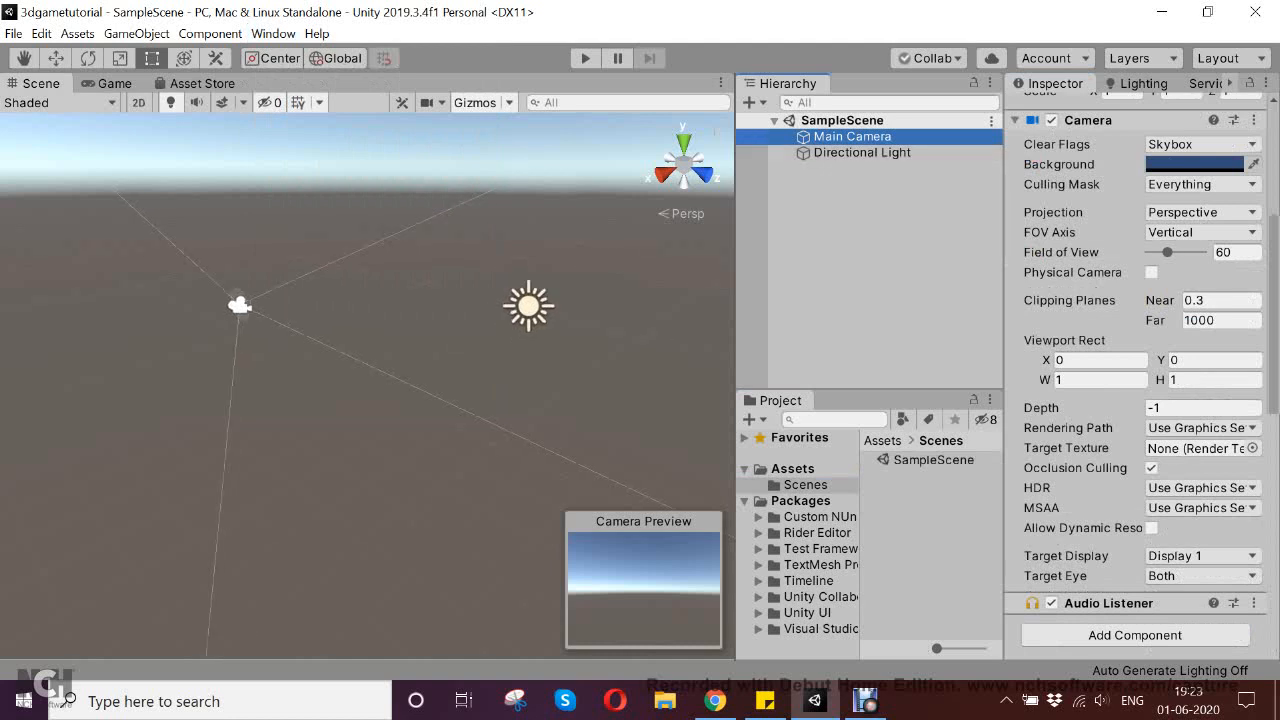
{"action": "left_click", "coordinate": [862, 153]}
{"action": "scroll", "coordinate": [1135, 350], "scroll_direction": "up", "scroll_amount": 3}
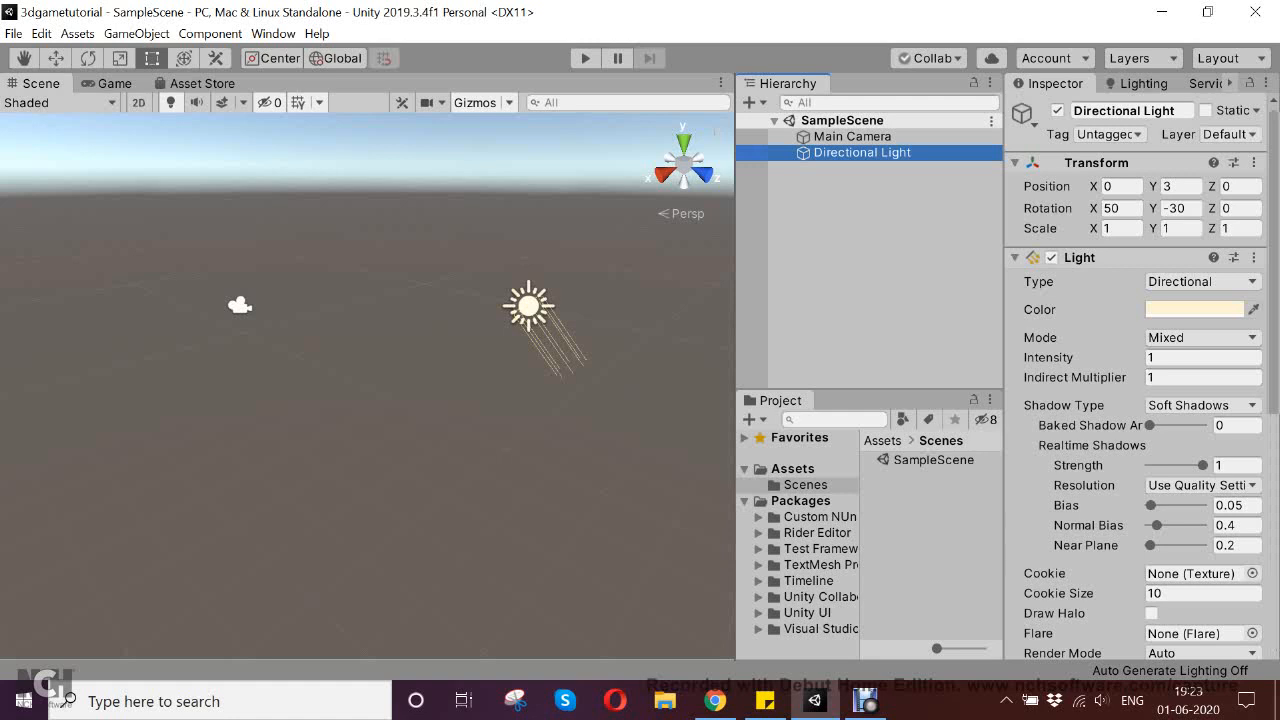
Widen the Scene view slightly, narrowing the neighbouring Hierarchy and Project areas
{"action": "mouse_move", "coordinate": [400, 360]}
{"action": "middle_mouse_down"}
{"action": "mouse_move", "coordinate": [309, 380]}
{"action": "mouse_move", "coordinate": [377, 349]}
{"action": "middle_mouse_up"}
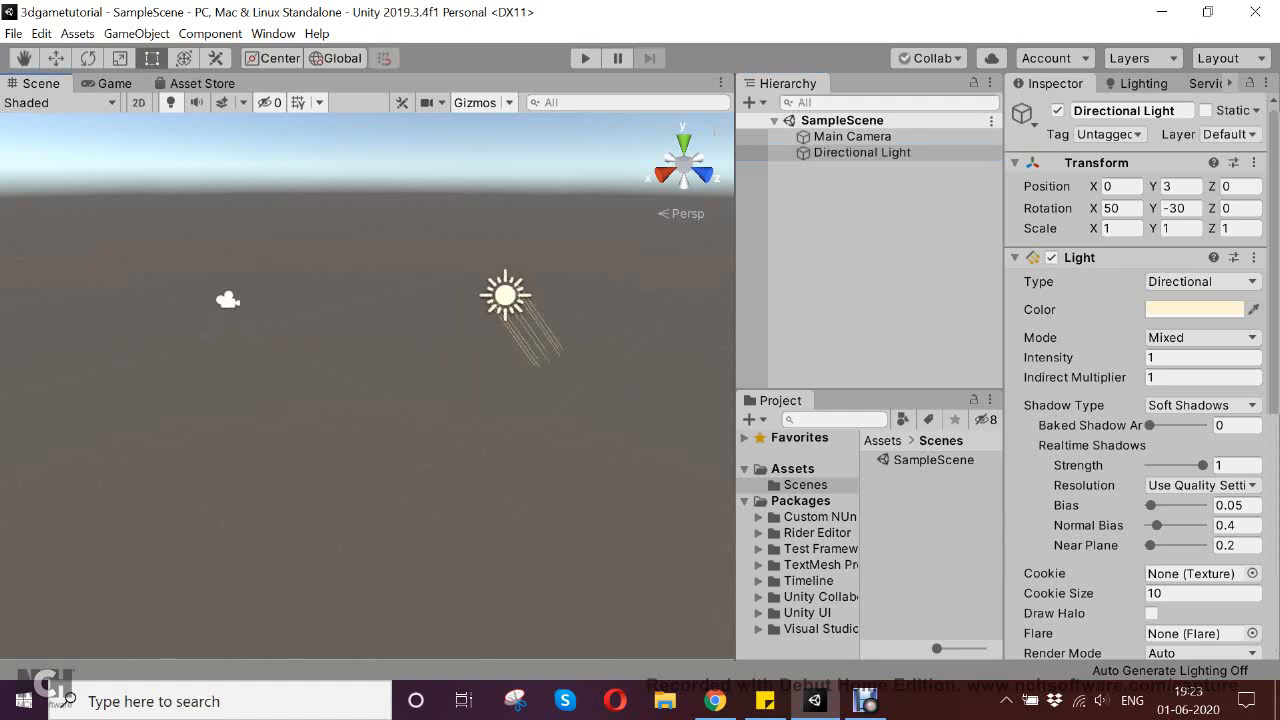
{"action": "left_click_drag", "start_coordinate": [736, 300], "coordinate": [774, 300]}
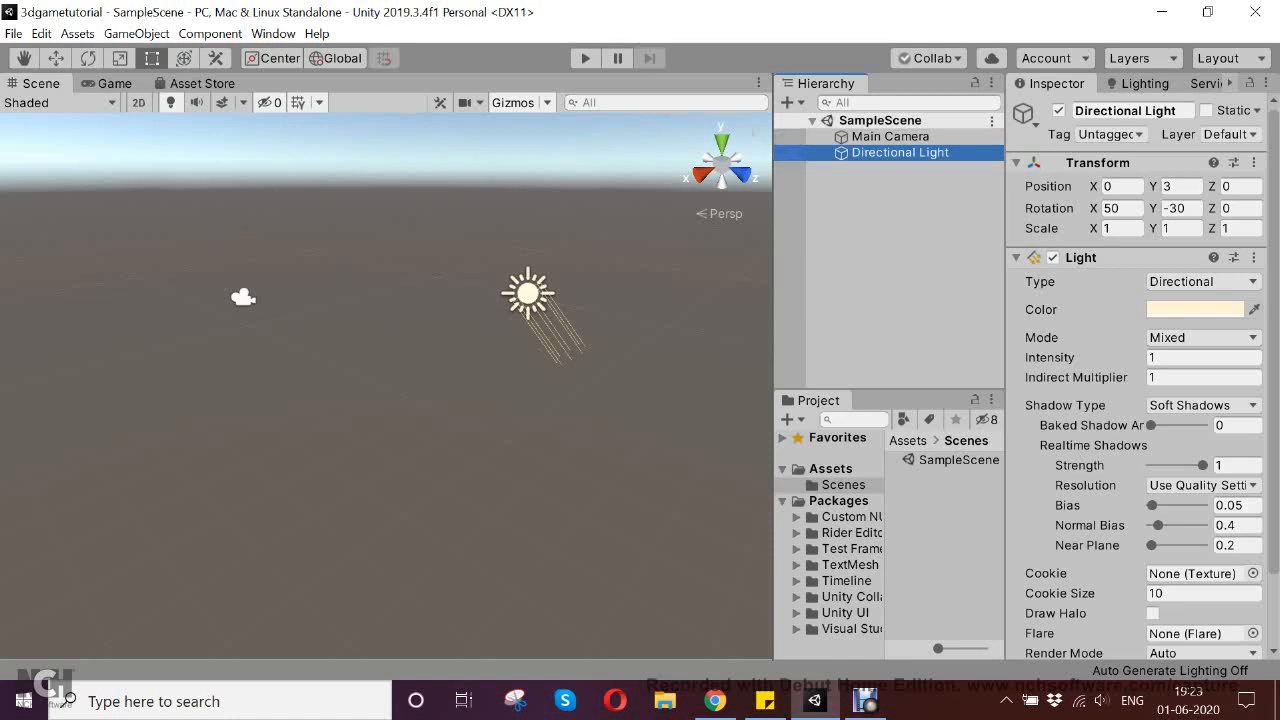
{"action": "mouse_move", "coordinate": [400, 380]}
{"action": "middle_mouse_down"}
{"action": "mouse_move", "coordinate": [353, 393]}
{"action": "mouse_move", "coordinate": [404, 366]}
{"action": "mouse_move", "coordinate": [386, 371]}
{"action": "middle_mouse_up"}
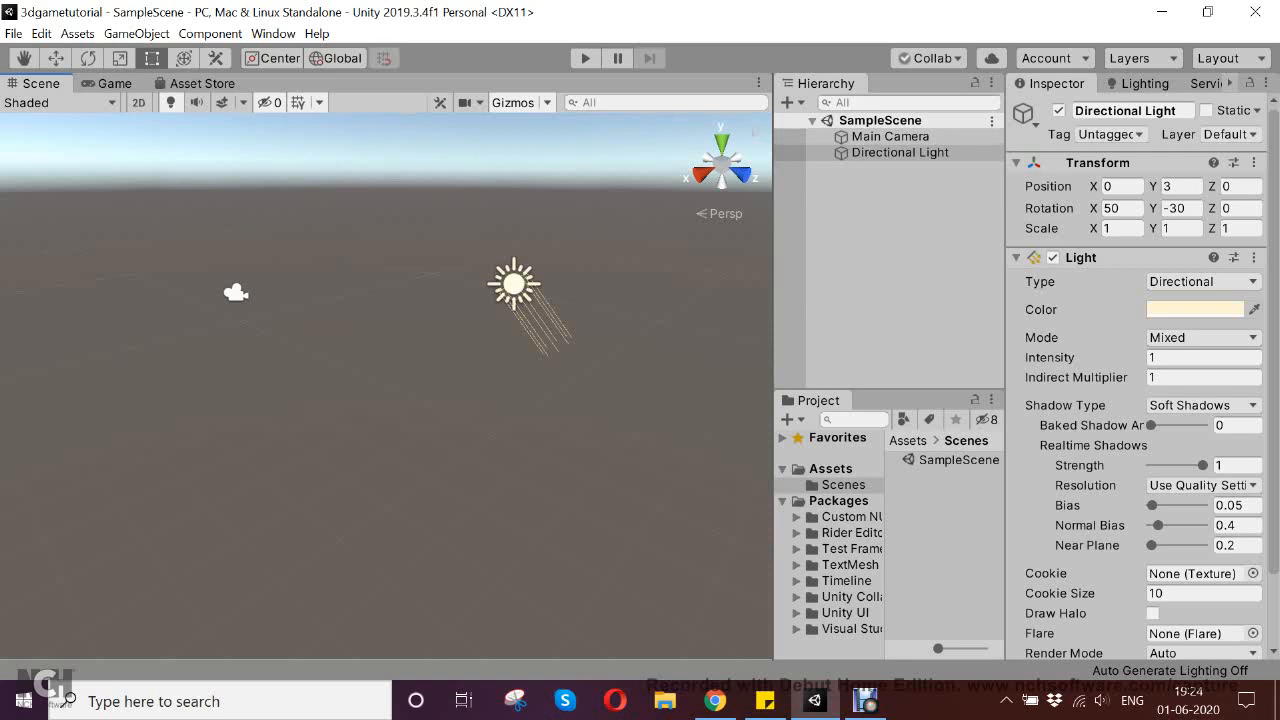
Rename the SampleScene asset to GameScene and reload the open scene under the new name
{"action": "left_click", "coordinate": [958, 460]}
{"action": "right_click", "coordinate": [940, 462]}
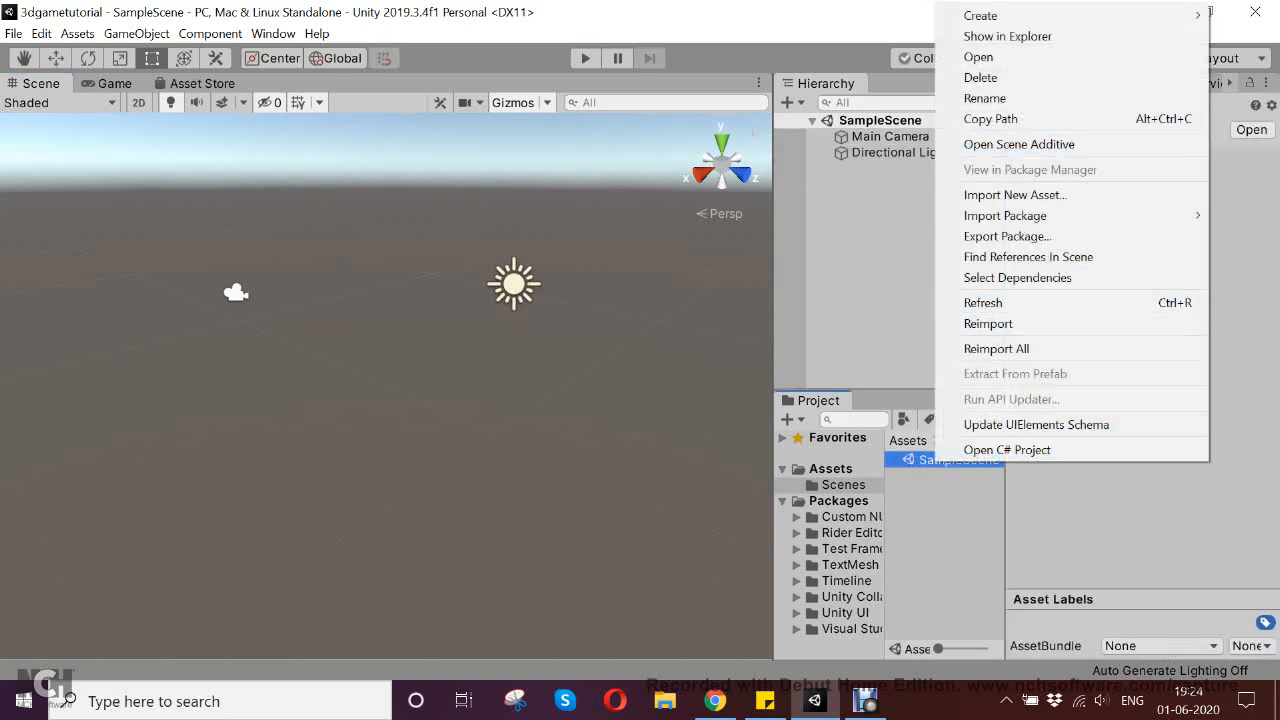
{"action": "left_click", "coordinate": [985, 98]}
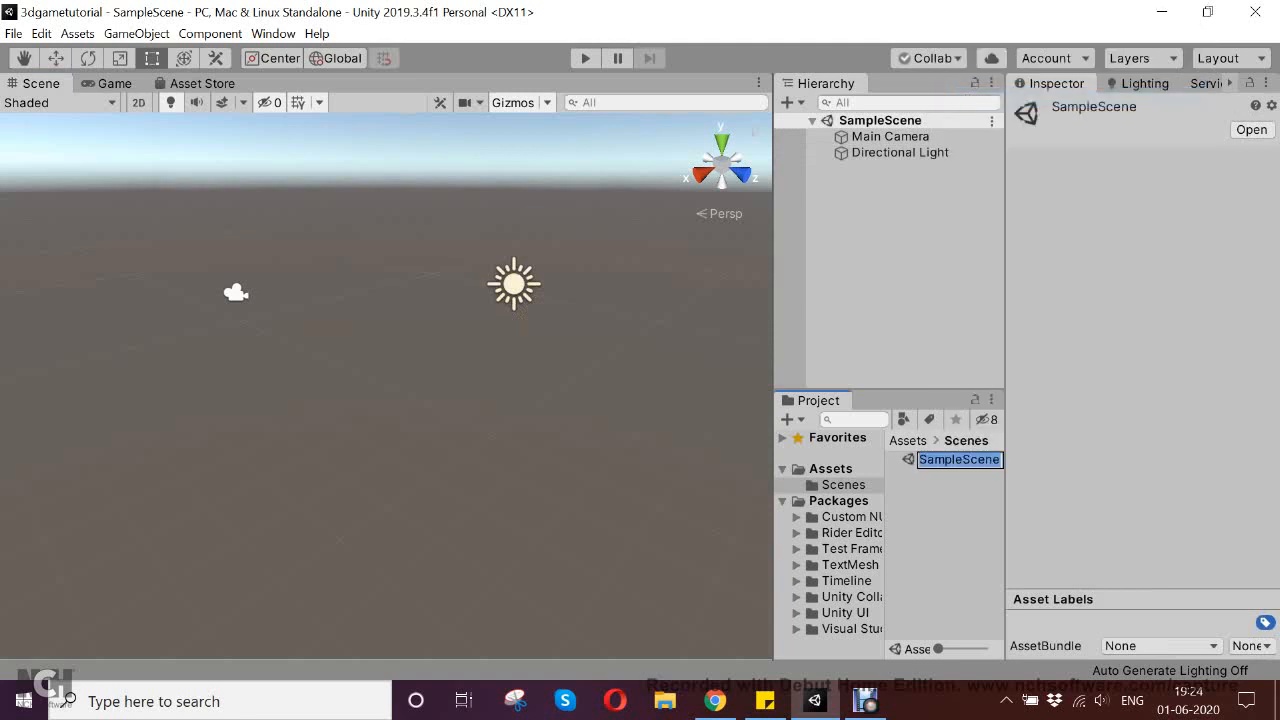
{"action": "type", "text": "M"}
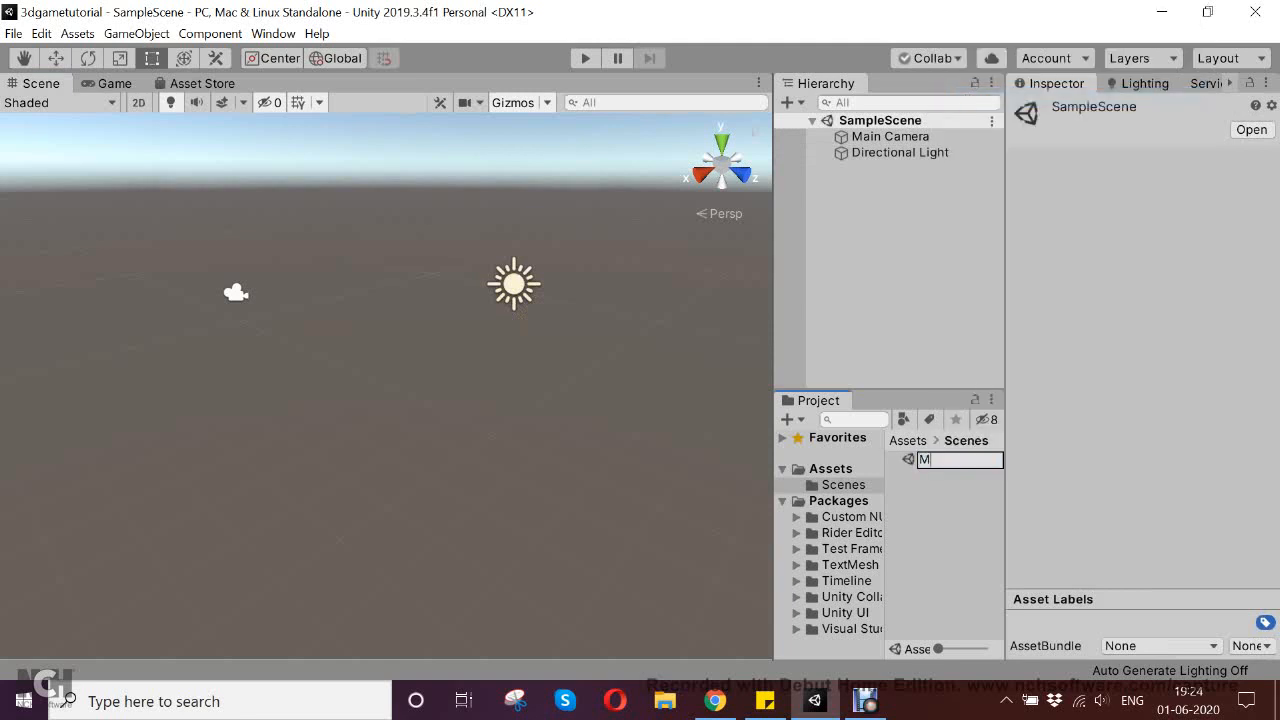
{"action": "key", "text": "BackSpace"}
{"action": "type", "text": "GameScene"}
{"action": "key", "text": "Return"}
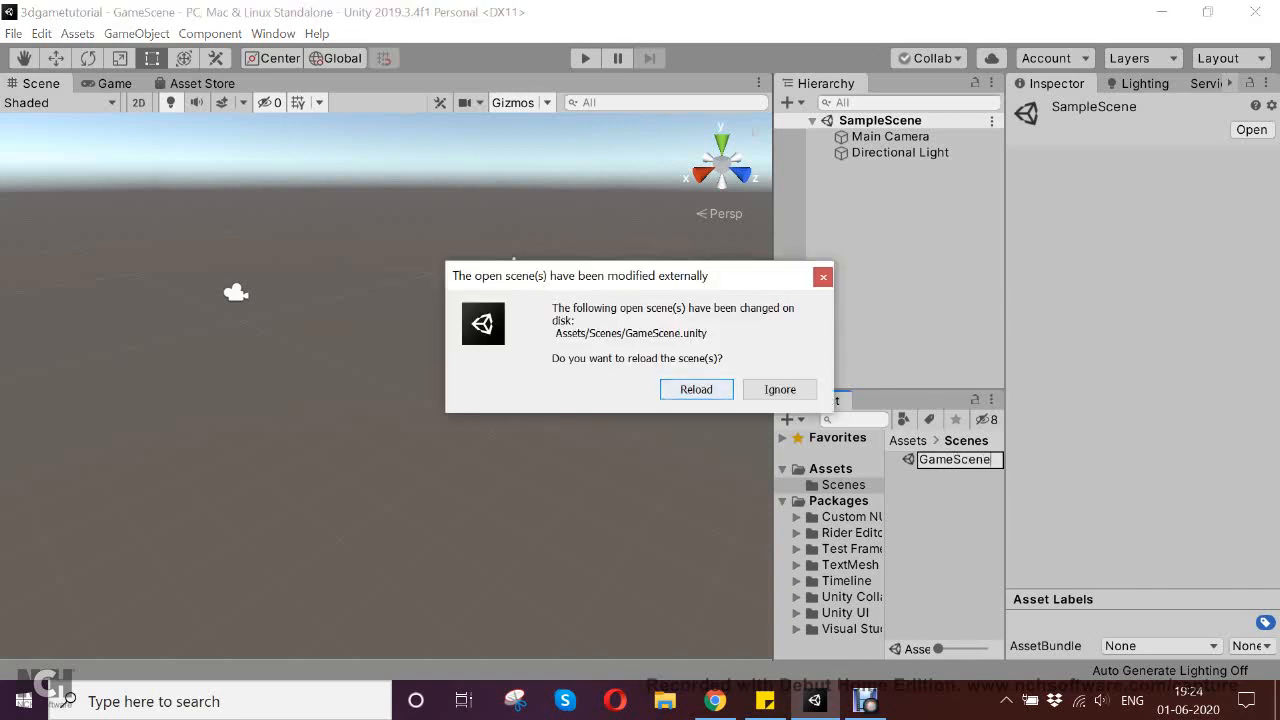
{"action": "key", "text": "Return"}
{"action": "double_click", "coordinate": [953, 460]}
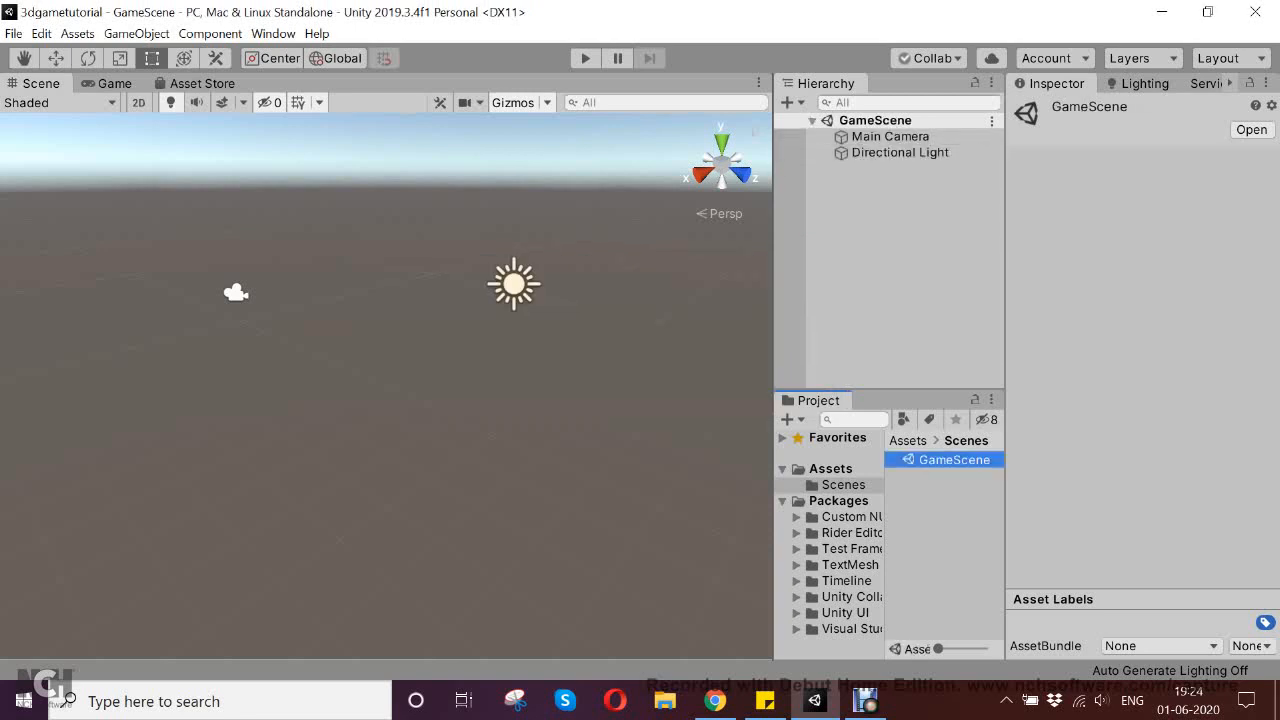
Review the Main Camera and Directional Light in GameScene and clear the selection
{"action": "left_click", "coordinate": [895, 205]}
{"action": "left_click", "coordinate": [900, 153]}
{"action": "left_click", "coordinate": [890, 137]}
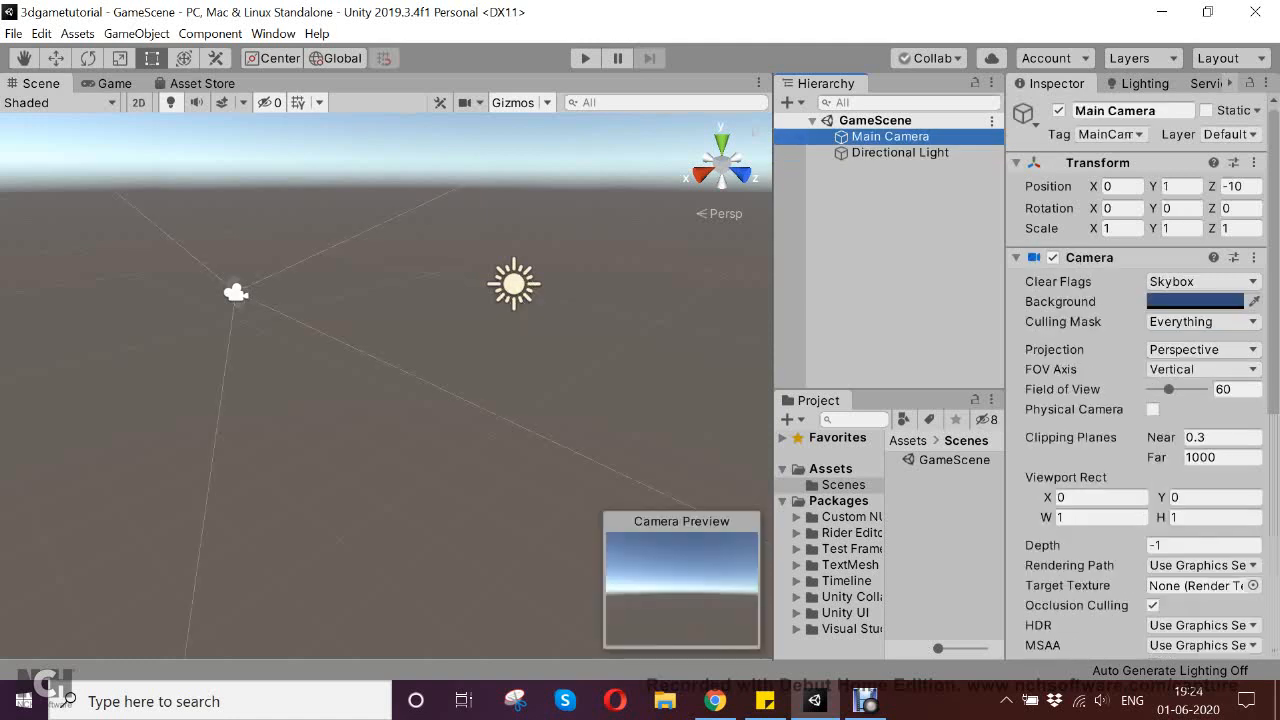
{"action": "left_click", "coordinate": [900, 153]}
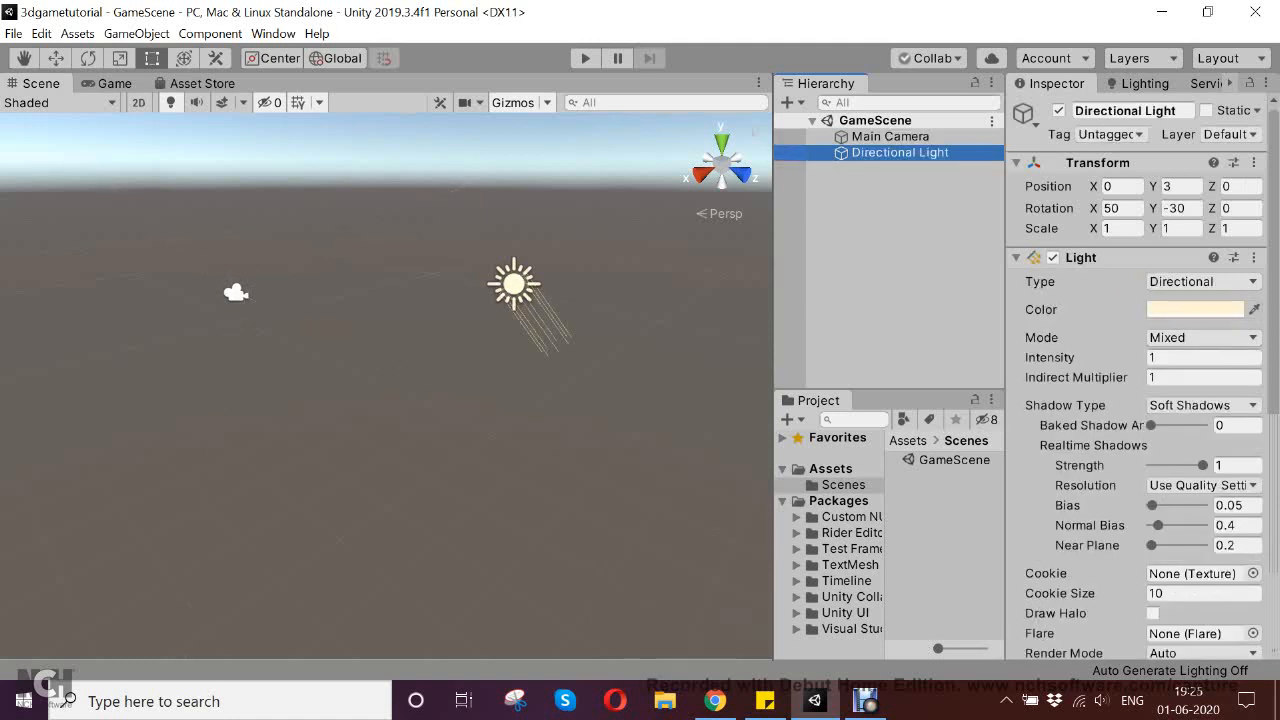
{"action": "left_click", "coordinate": [900, 262]}
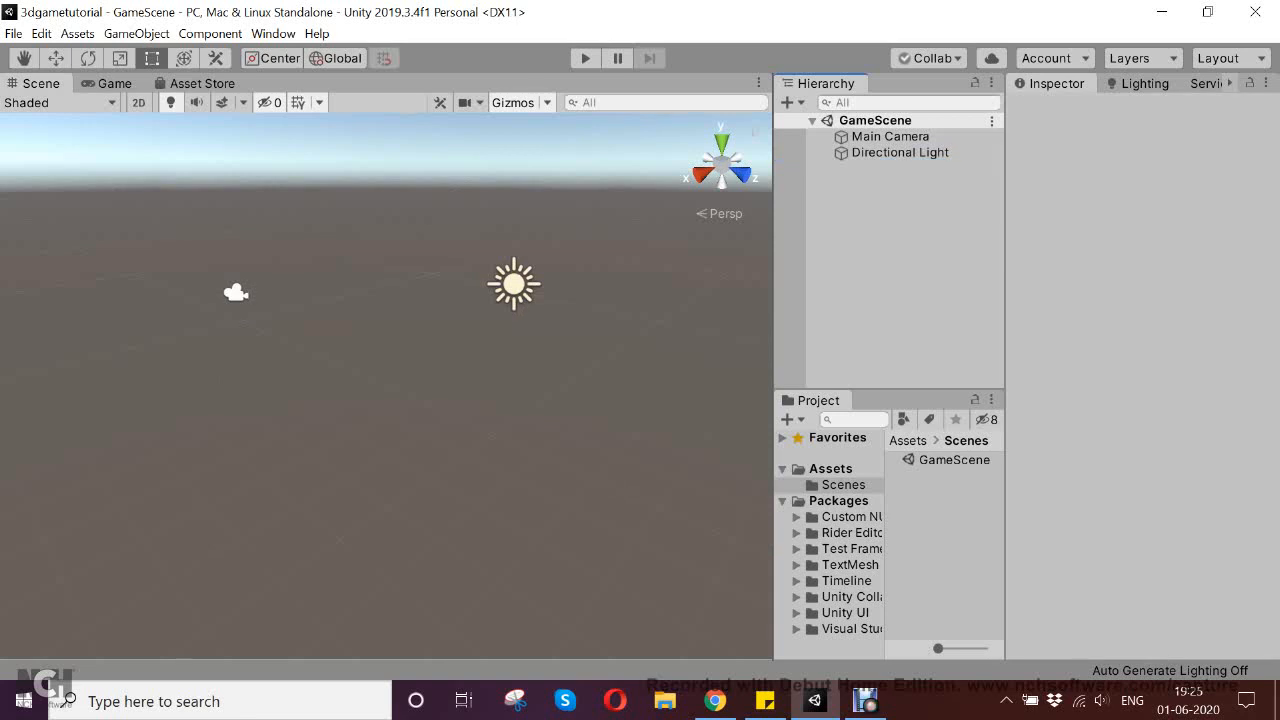
Add a 3D Plane object to GameScene
{"action": "right_click", "coordinate": [862, 228]}
{"action": "key", "text": "Escape"}
{"action": "right_click", "coordinate": [856, 210]}
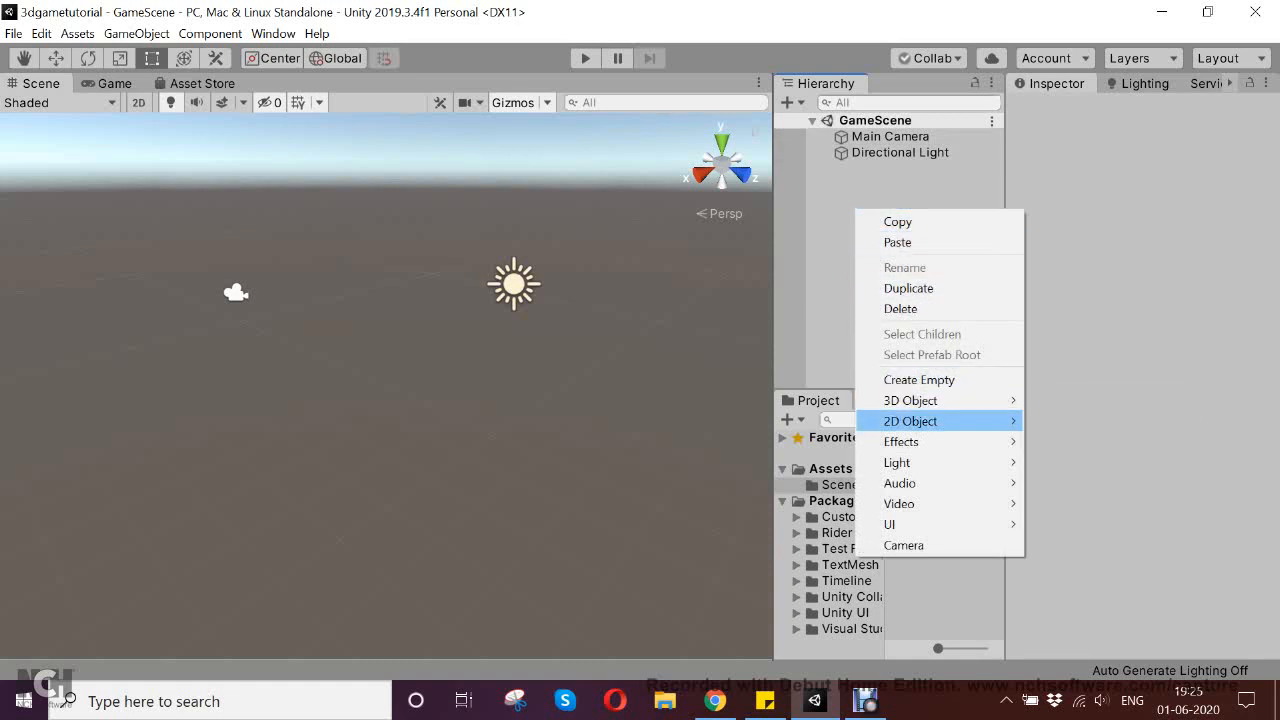
{"action": "key", "text": "Escape"}
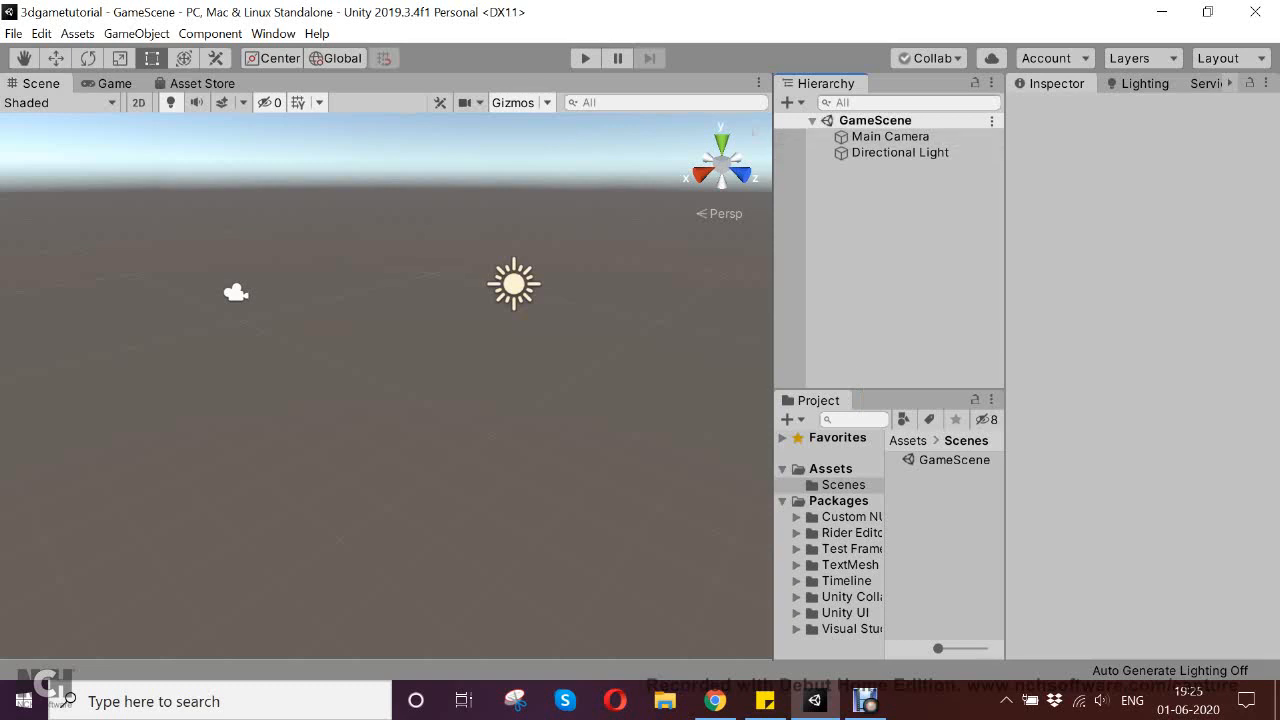
{"action": "right_click", "coordinate": [858, 236]}
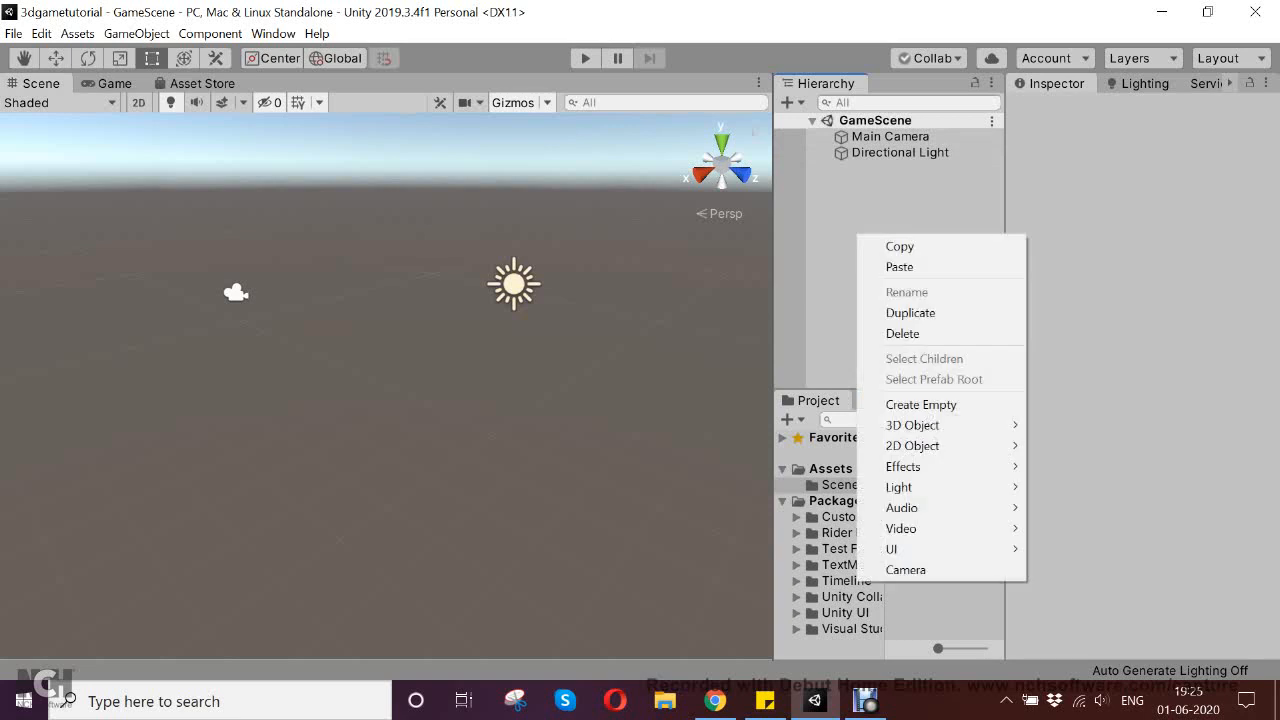
{"action": "mouse_move", "coordinate": [912, 425]}
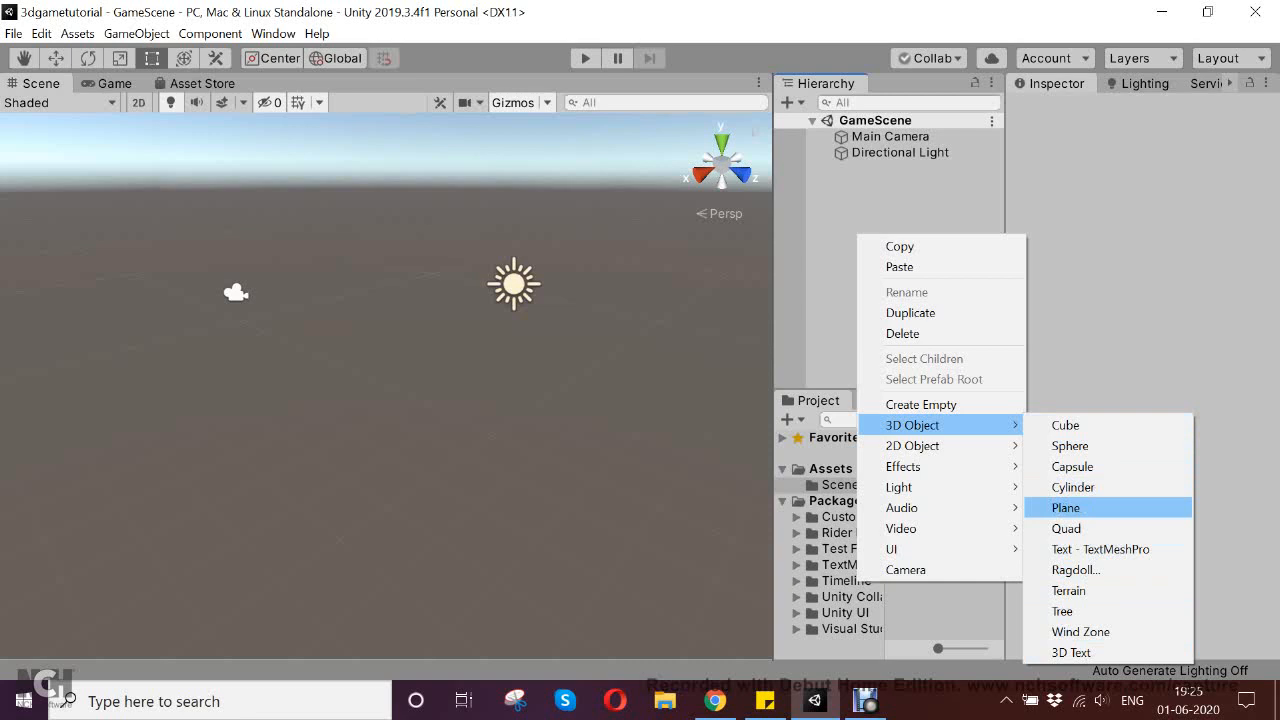
{"action": "left_click", "coordinate": [1066, 507]}
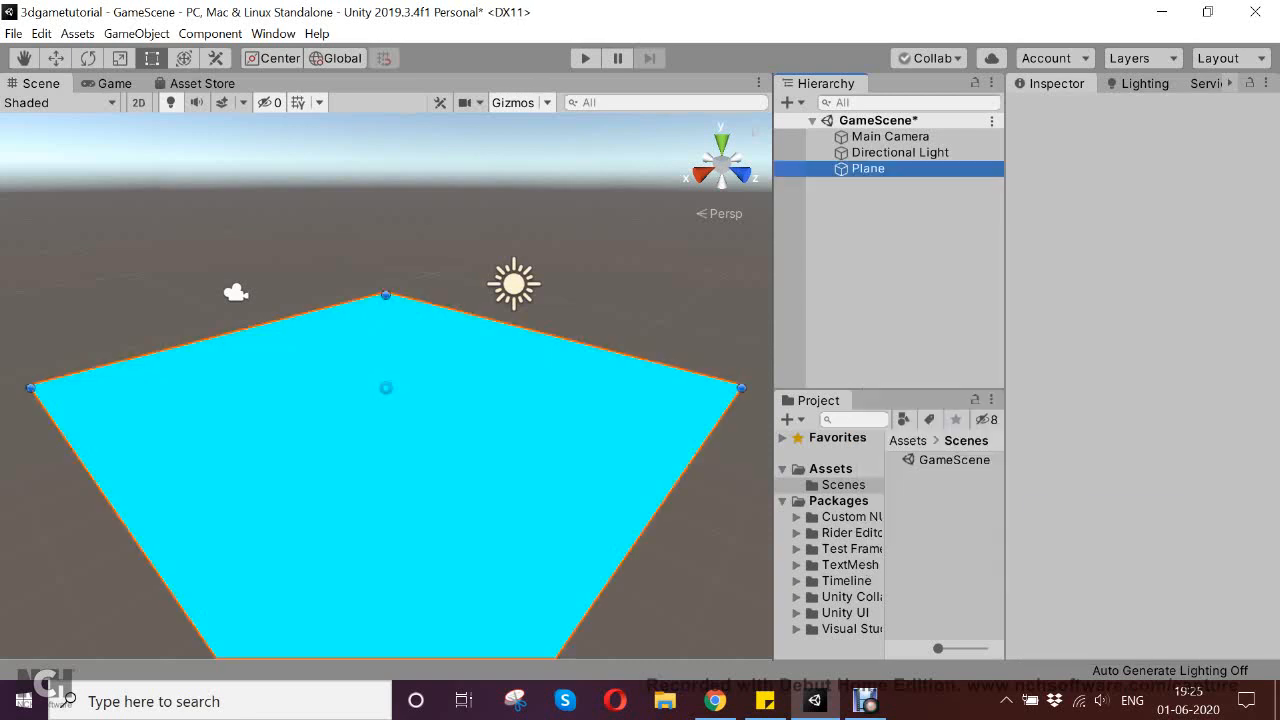
Examine the new plane in the Scene view, zoomed out and from a raised, straight-on angle
{"action": "scroll", "coordinate": [386, 387], "scroll_direction": "down", "scroll_amount": 5}
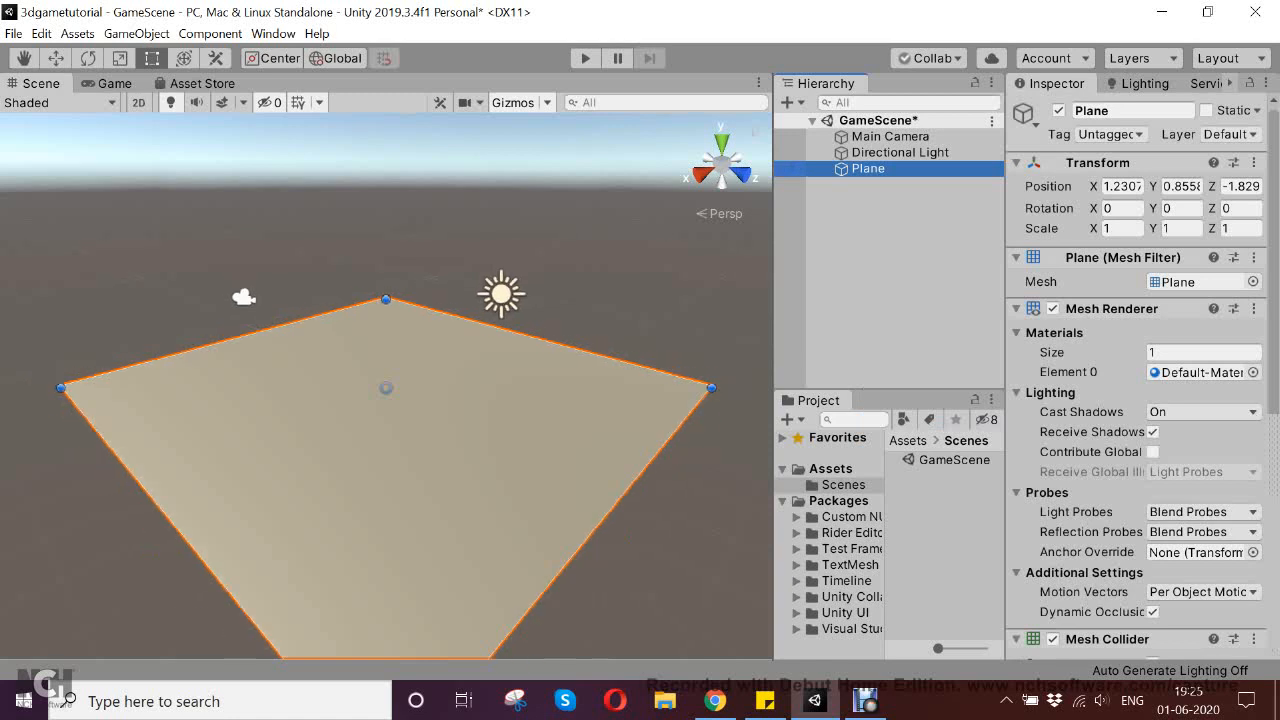
{"action": "middle_click_drag", "start_coordinate": [386, 387], "coordinate": [386, 333]}
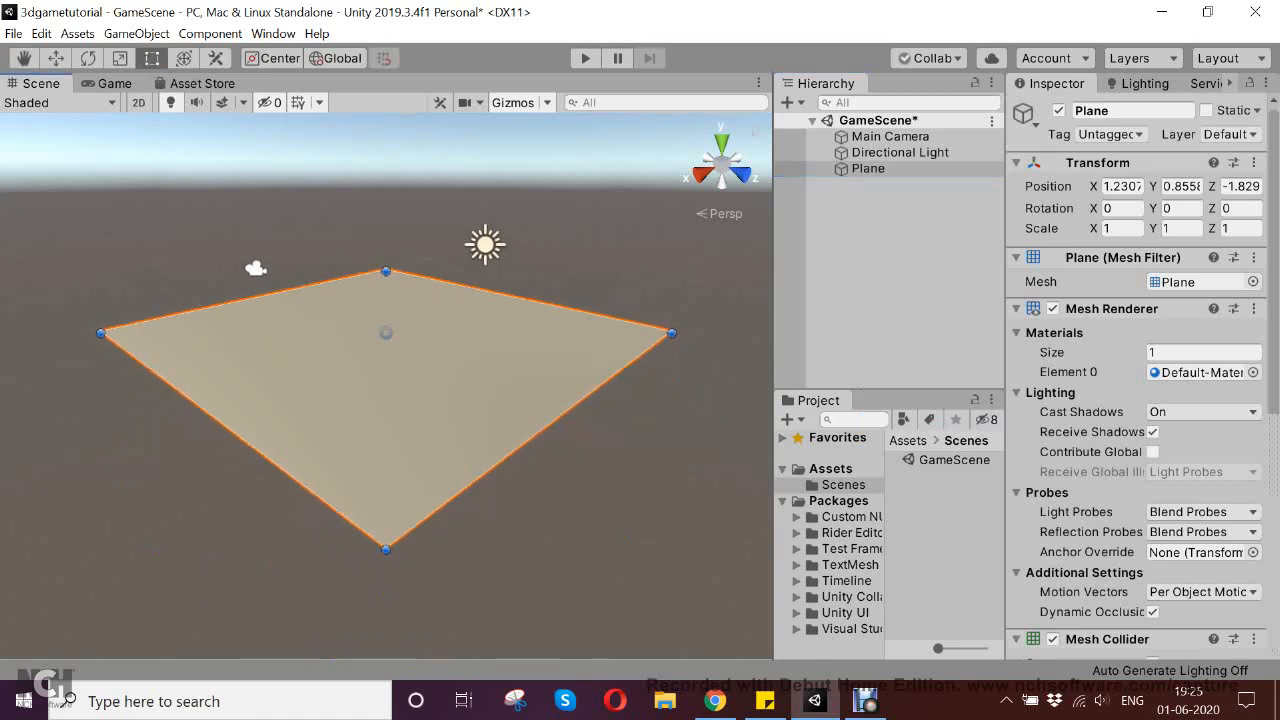
{"action": "left_click_drag", "start_coordinate": [386, 333], "coordinate": [122, 361], "text": "alt"}
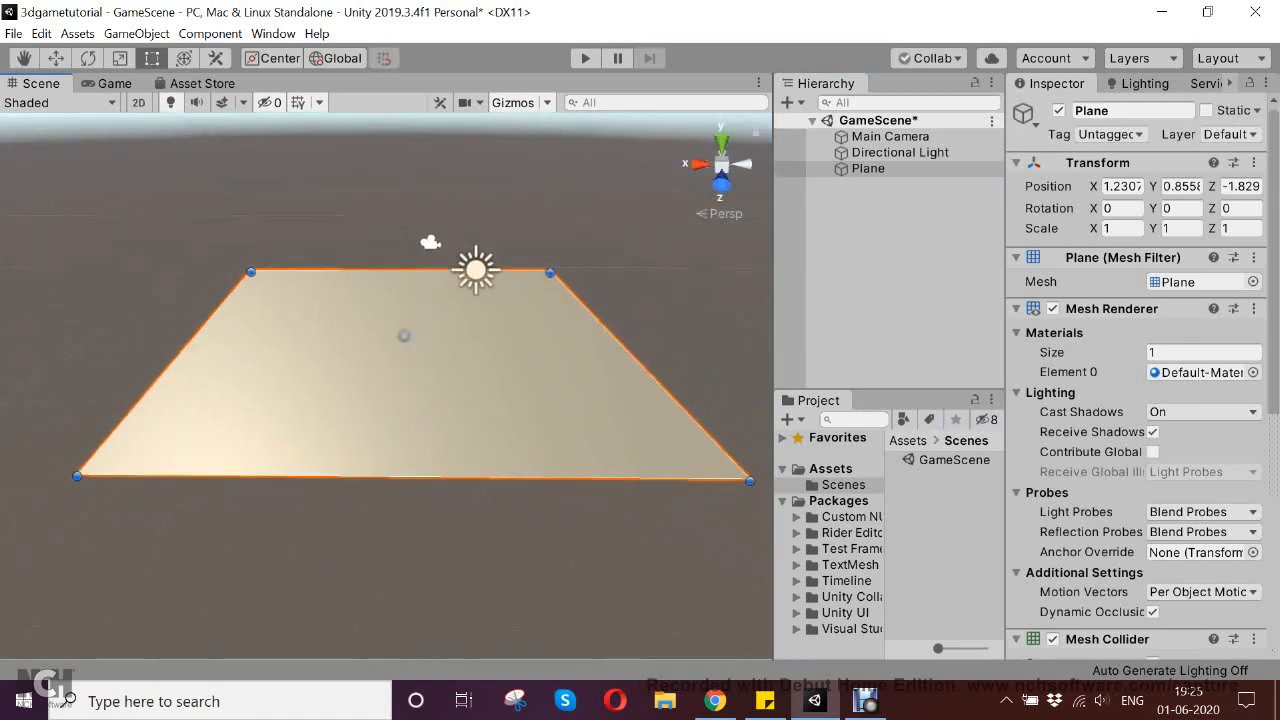
{"action": "left_click_drag", "start_coordinate": [390, 340], "coordinate": [390, 362], "text": "alt"}
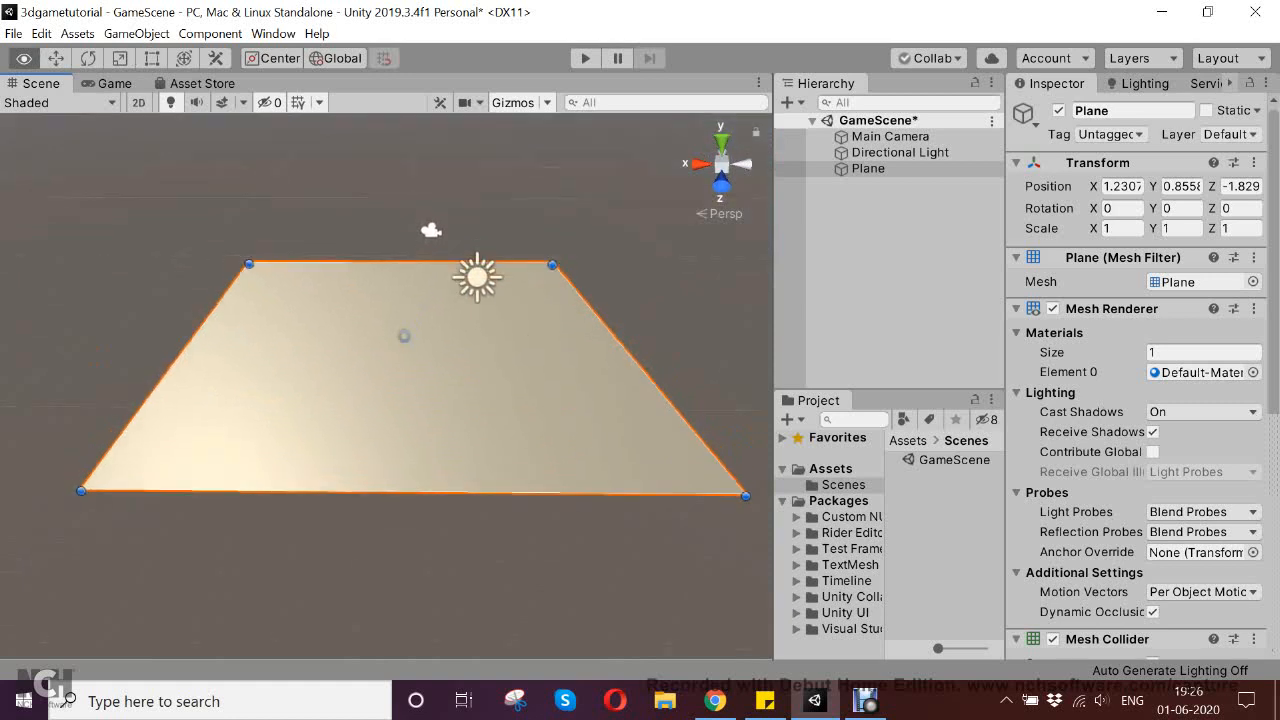
{"action": "left_click", "coordinate": [868, 169]}
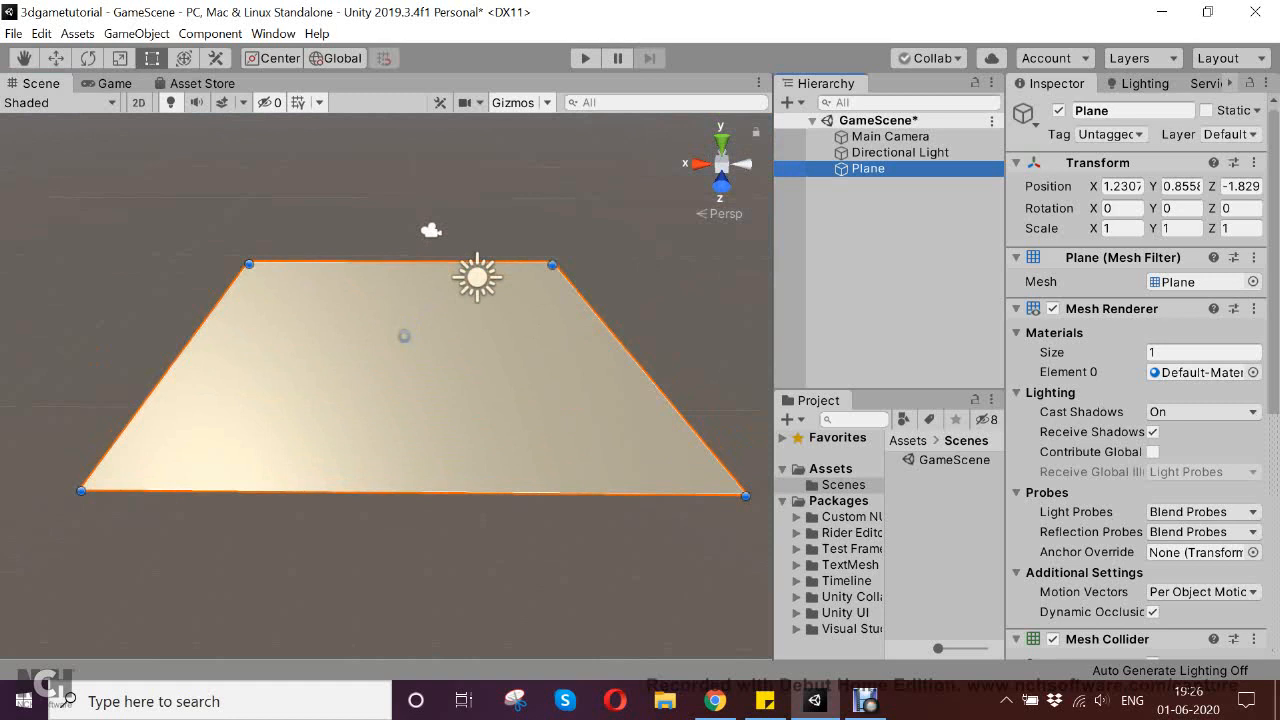
{"action": "key", "text": "alt"}
{"action": "key", "text": "alt"}
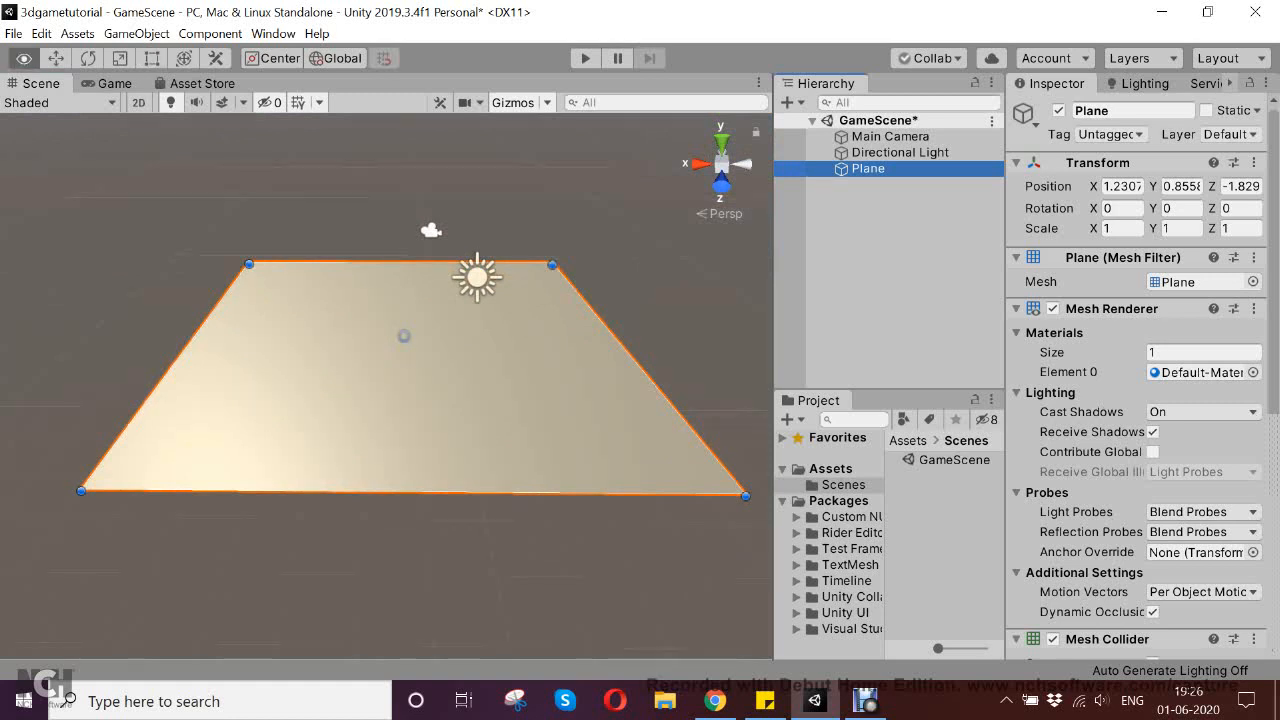
{"action": "key", "text": "alt"}
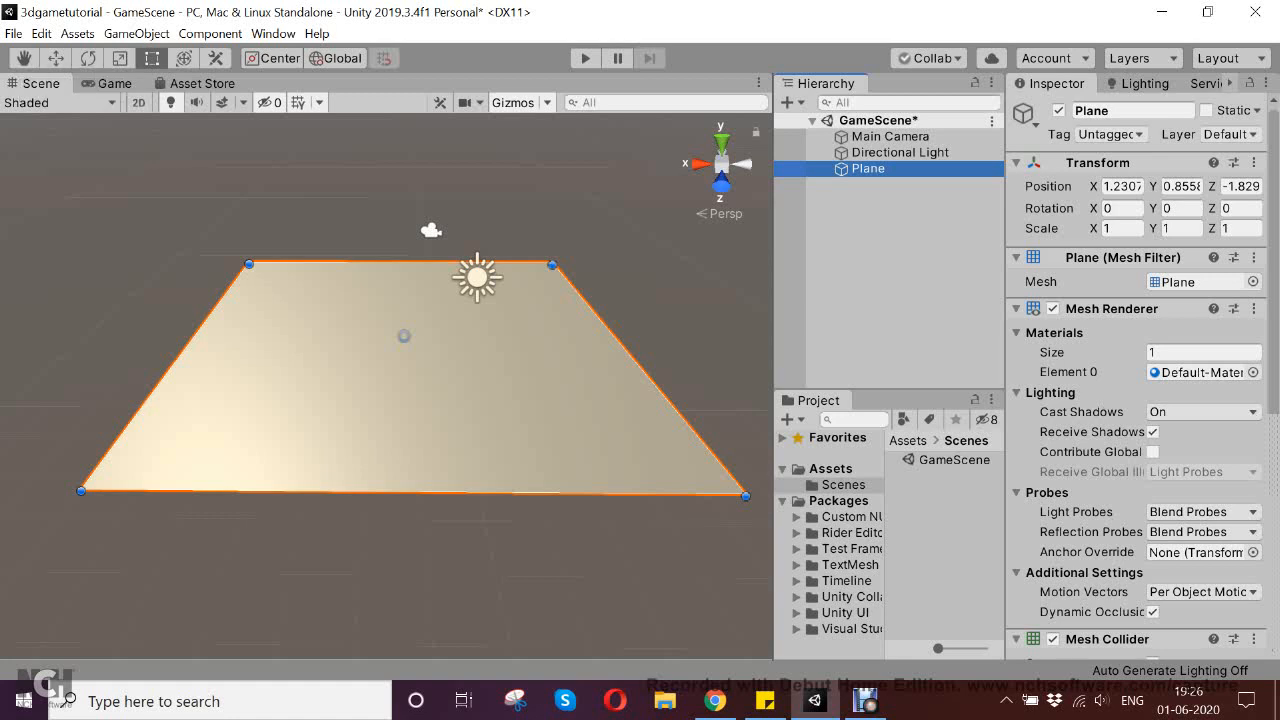
Pan the Scene view with the Hand tool and orbit around the plane to inspect it from several sides
{"action": "key", "text": "F2"}
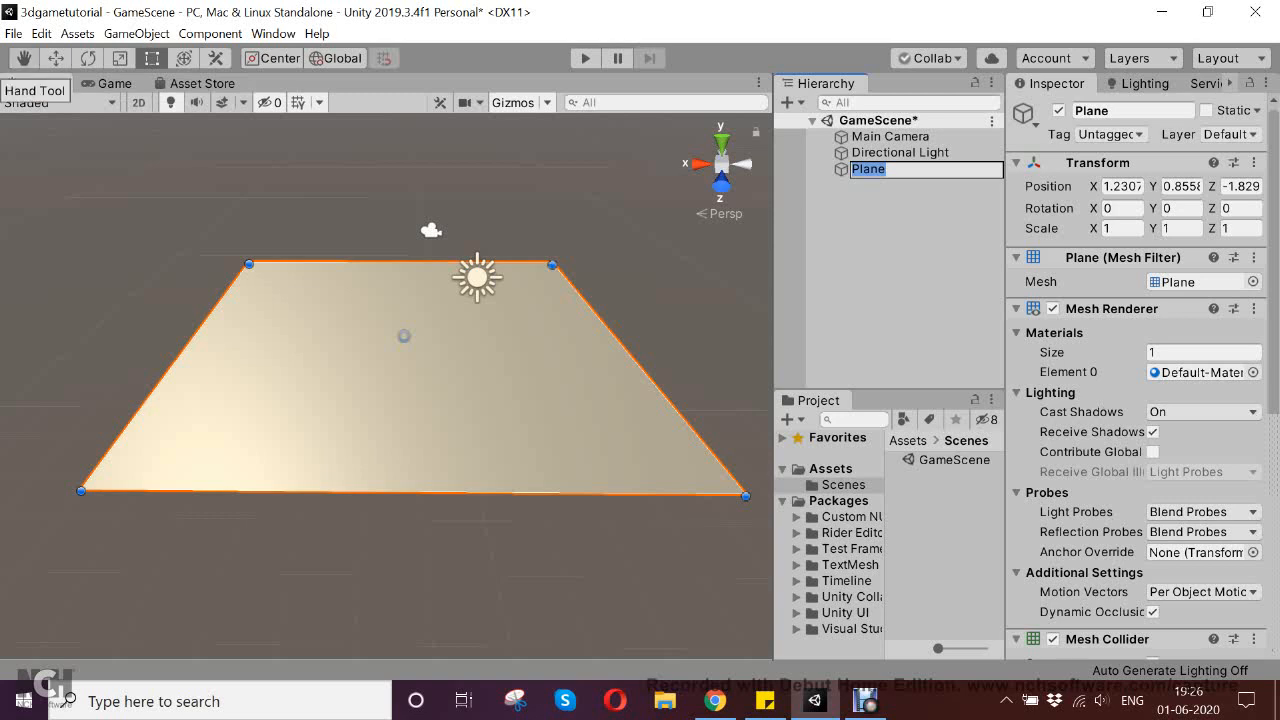
{"action": "left_click", "coordinate": [23, 58]}
{"action": "left_click_drag", "start_coordinate": [420, 380], "coordinate": [344, 332]}
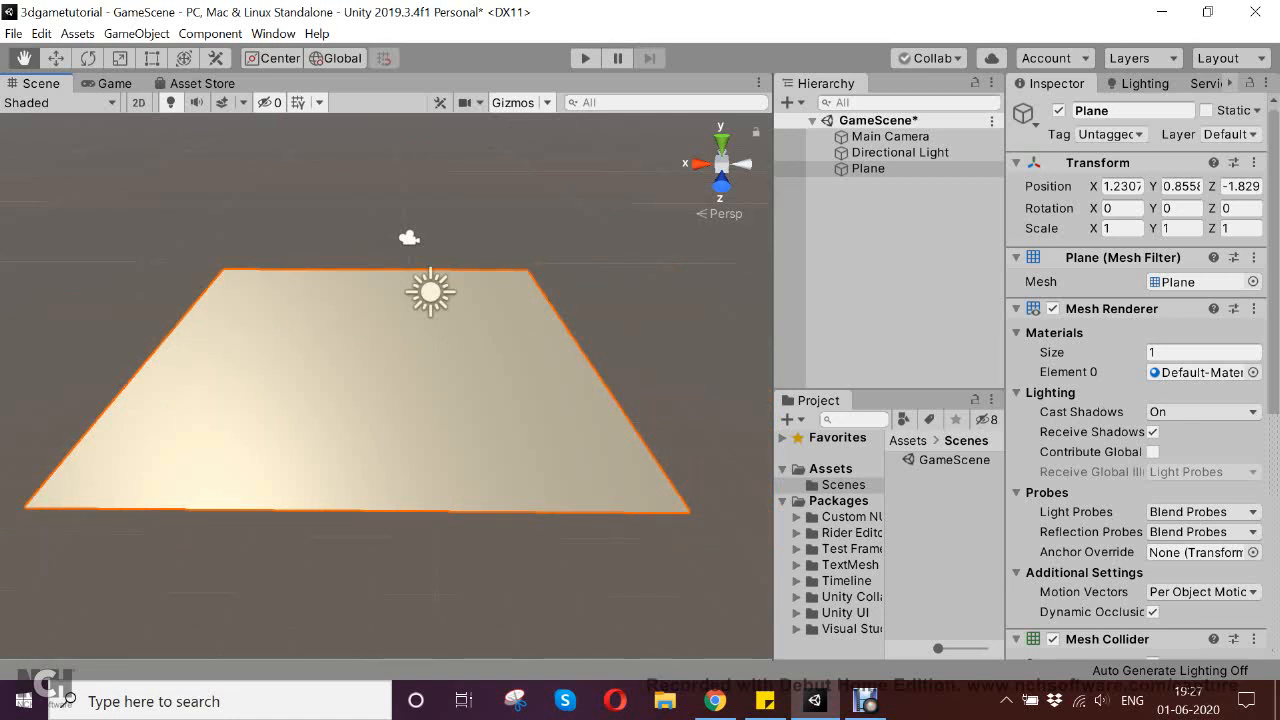
{"action": "key", "text": "alt"}
{"action": "left_click_drag", "start_coordinate": [350, 380], "coordinate": [740, 300], "text": "alt"}
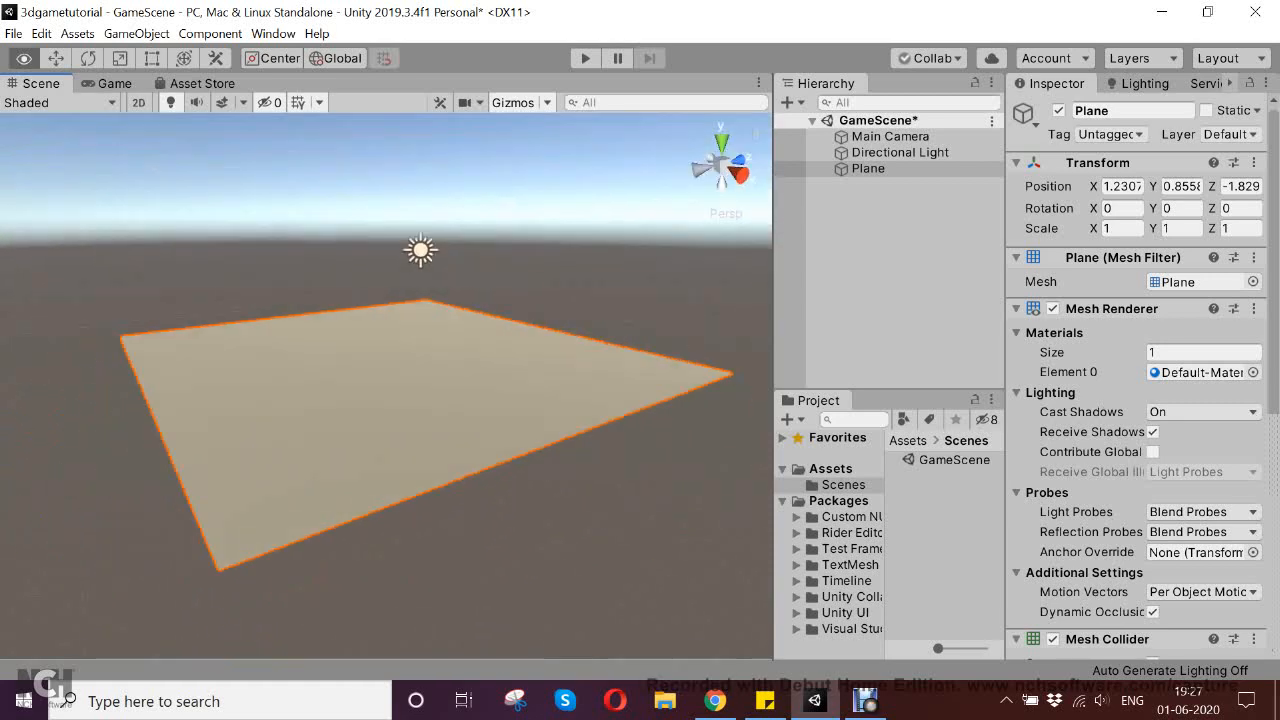
{"action": "left_click_drag", "start_coordinate": [420, 370], "coordinate": [650, 382], "text": "alt"}
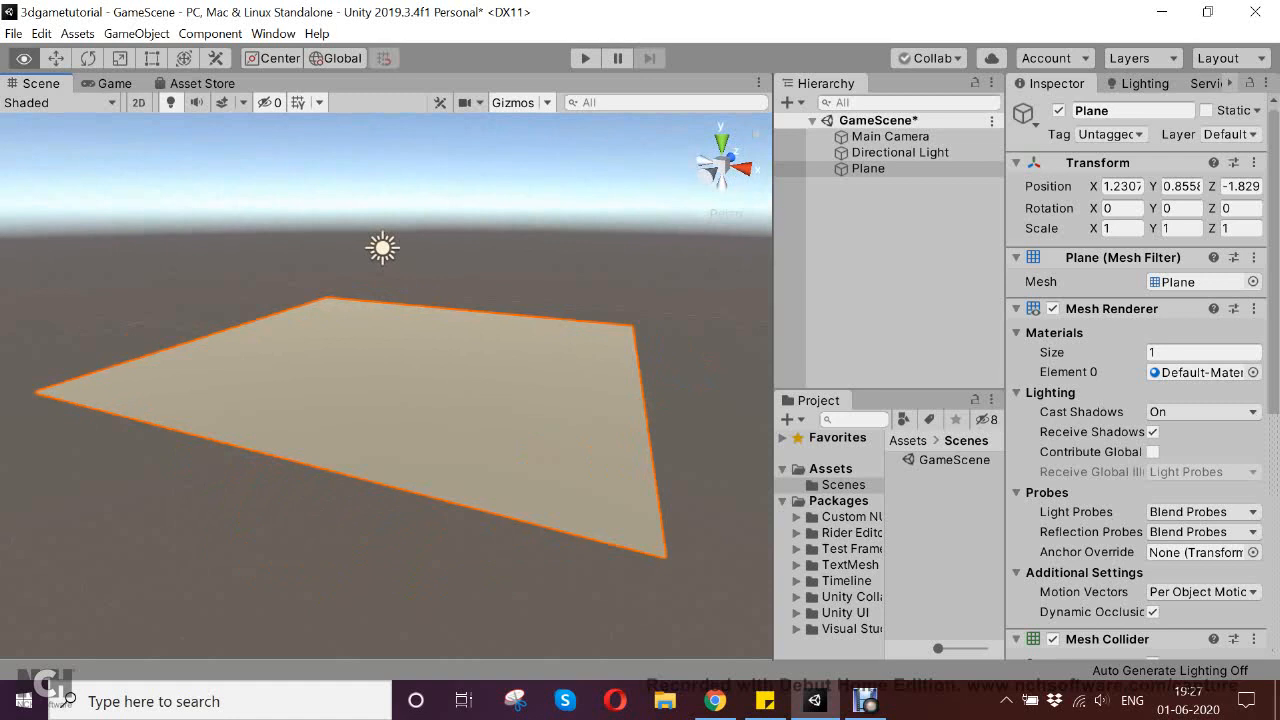
{"action": "left_click_drag", "start_coordinate": [400, 350], "coordinate": [610, 375], "text": "alt"}
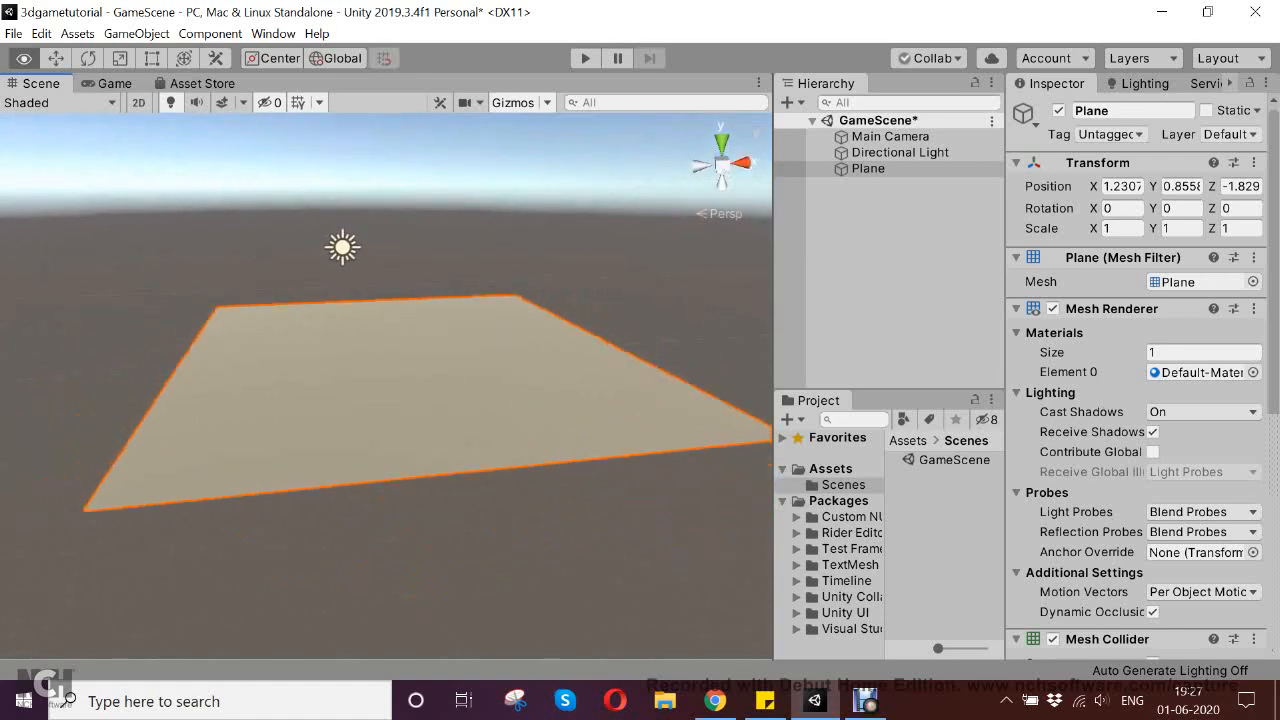
{"action": "left_click_drag", "start_coordinate": [400, 350], "coordinate": [620, 372], "text": "alt"}
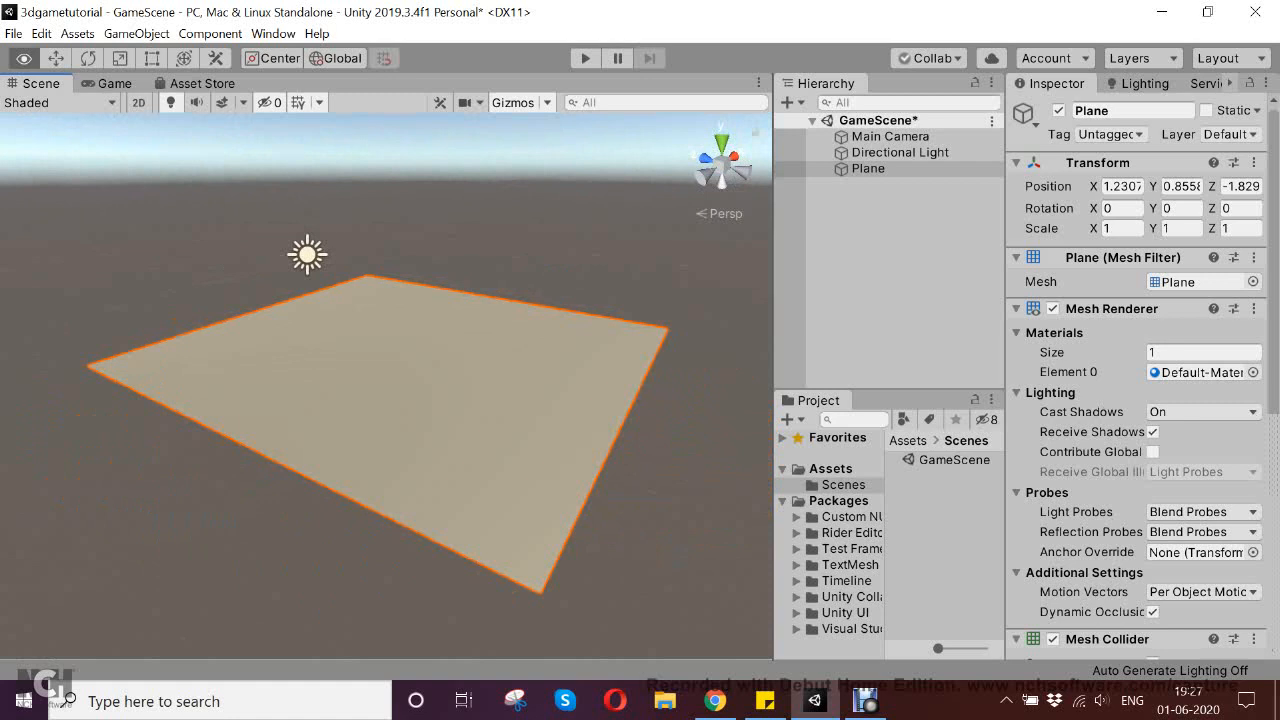
{"action": "mouse_move", "coordinate": [390, 350]}
{"action": "left_mouse_down", "text": "alt"}
{"action": "mouse_move", "coordinate": [630, 368]}
{"action": "mouse_move", "coordinate": [430, 358]}
{"action": "mouse_move", "coordinate": [630, 388]}
{"action": "mouse_move", "coordinate": [600, 380]}
{"action": "mouse_move", "coordinate": [630, 382]}
{"action": "mouse_move", "coordinate": [630, 365]}
{"action": "left_mouse_up", "text": "alt"}
{"action": "mouse_move", "coordinate": [390, 350]}
{"action": "left_mouse_down", "text": "alt"}
{"action": "mouse_move", "coordinate": [600, 360]}
{"action": "mouse_move", "coordinate": [425, 362]}
{"action": "mouse_move", "coordinate": [620, 335]}
{"action": "mouse_move", "coordinate": [560, 375]}
{"action": "mouse_move", "coordinate": [635, 345]}
{"action": "mouse_move", "coordinate": [560, 362]}
{"action": "mouse_move", "coordinate": [670, 355]}
{"action": "mouse_move", "coordinate": [550, 380]}
{"action": "mouse_move", "coordinate": [532, 410]}
{"action": "left_mouse_up", "text": "alt"}
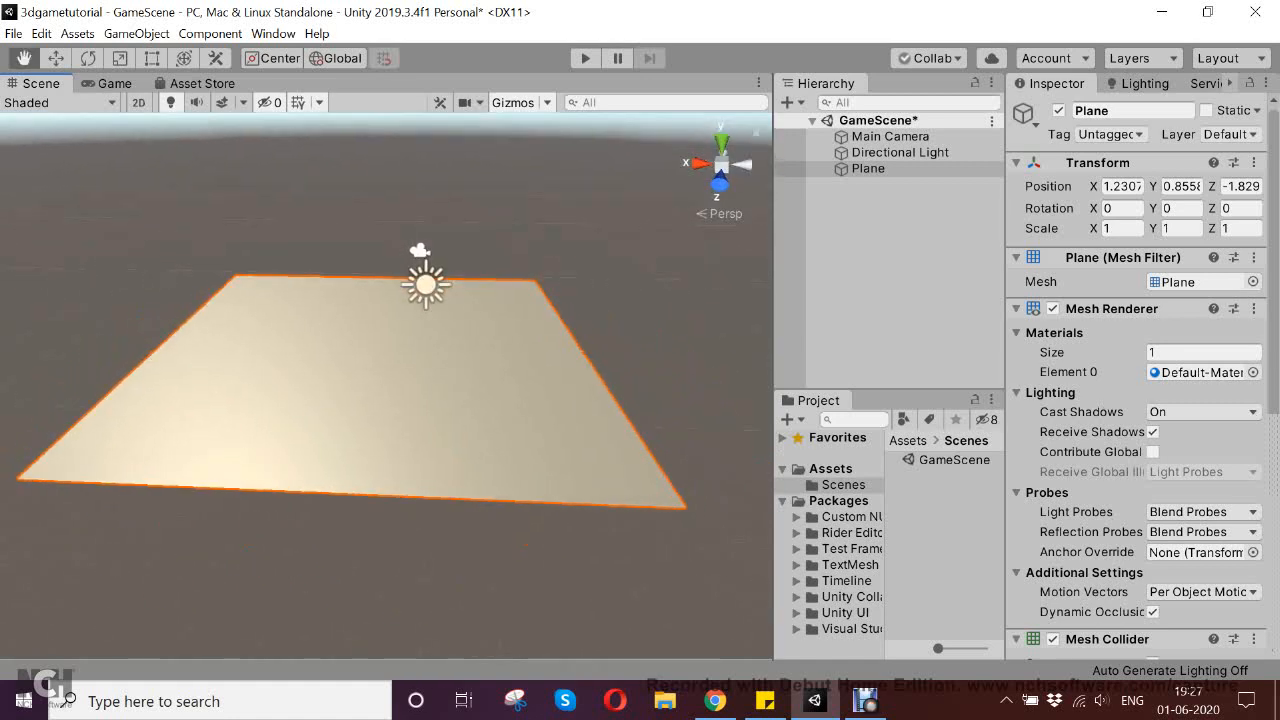
{"action": "mouse_move", "coordinate": [400, 385]}
{"action": "left_mouse_down", "text": "alt"}
{"action": "mouse_move", "coordinate": [640, 318]}
{"action": "mouse_move", "coordinate": [690, 322]}
{"action": "mouse_move", "coordinate": [388, 394]}
{"action": "left_mouse_up", "text": "alt"}
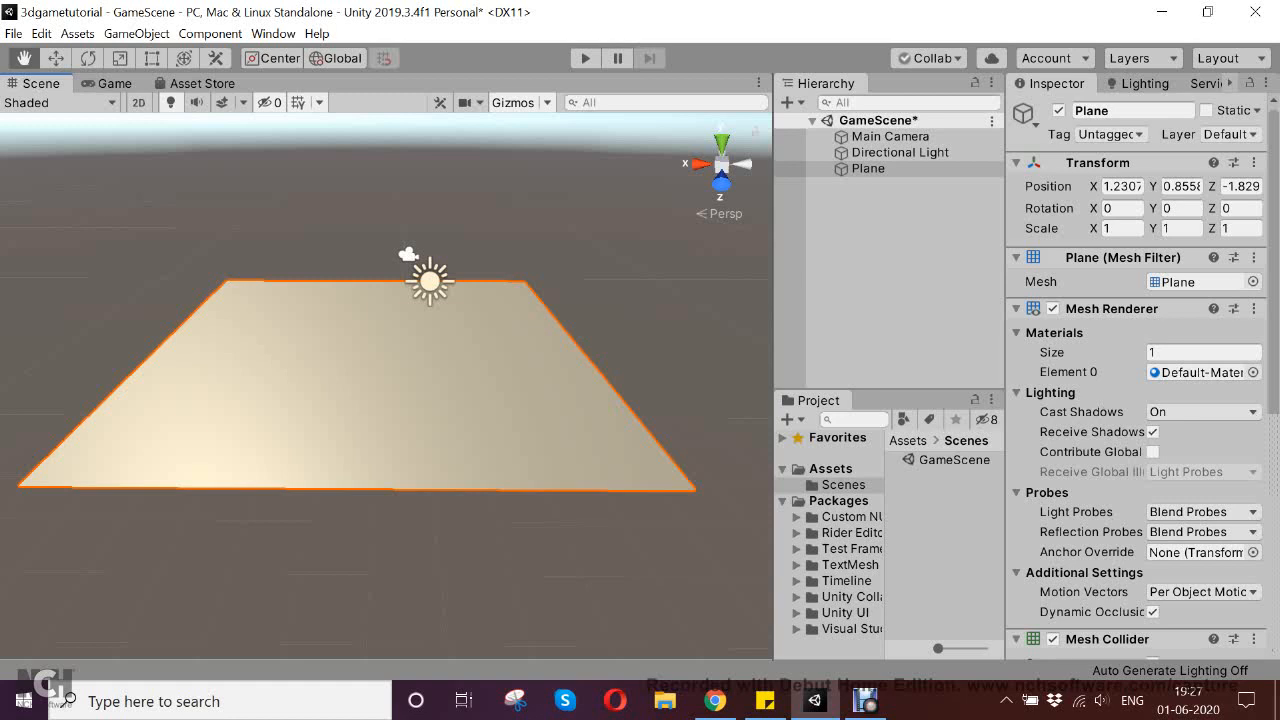
Rename the plane to Ground and save the scene
{"action": "left_click", "coordinate": [868, 169]}
{"action": "left_click", "coordinate": [1133, 111]}
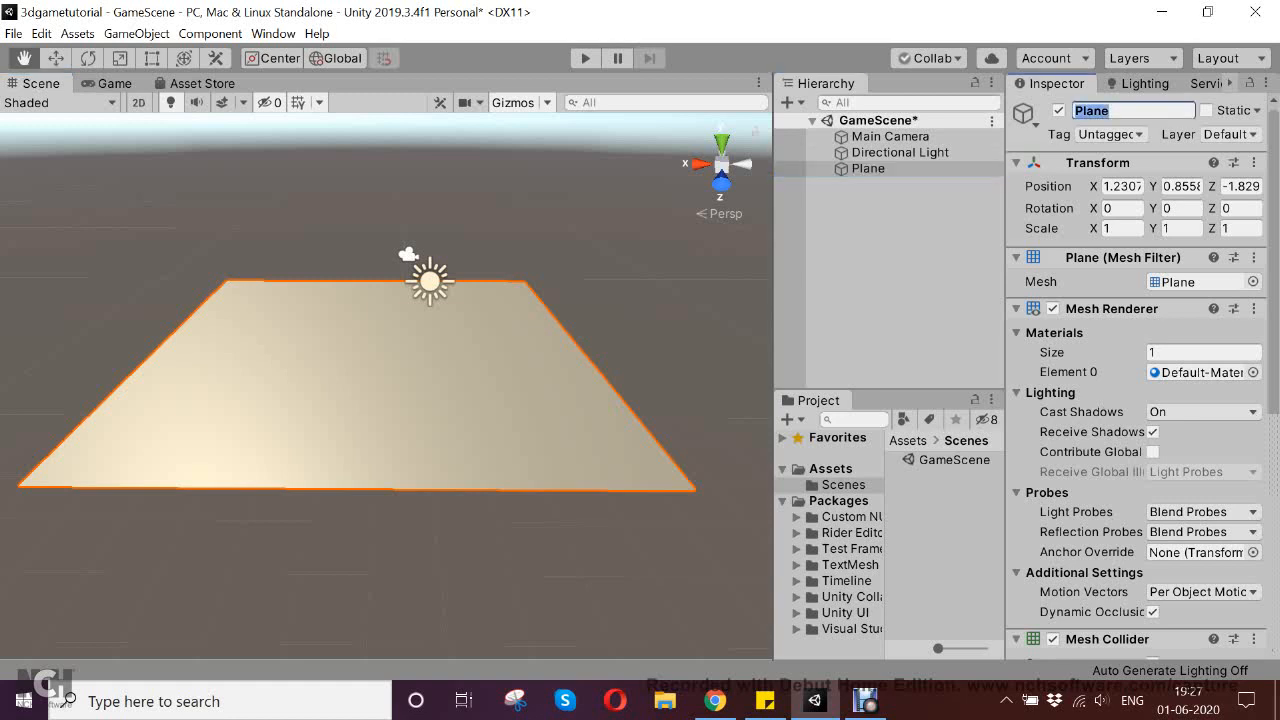
{"action": "type", "text": "Ground"}
{"action": "key", "text": "ctrl+s"}
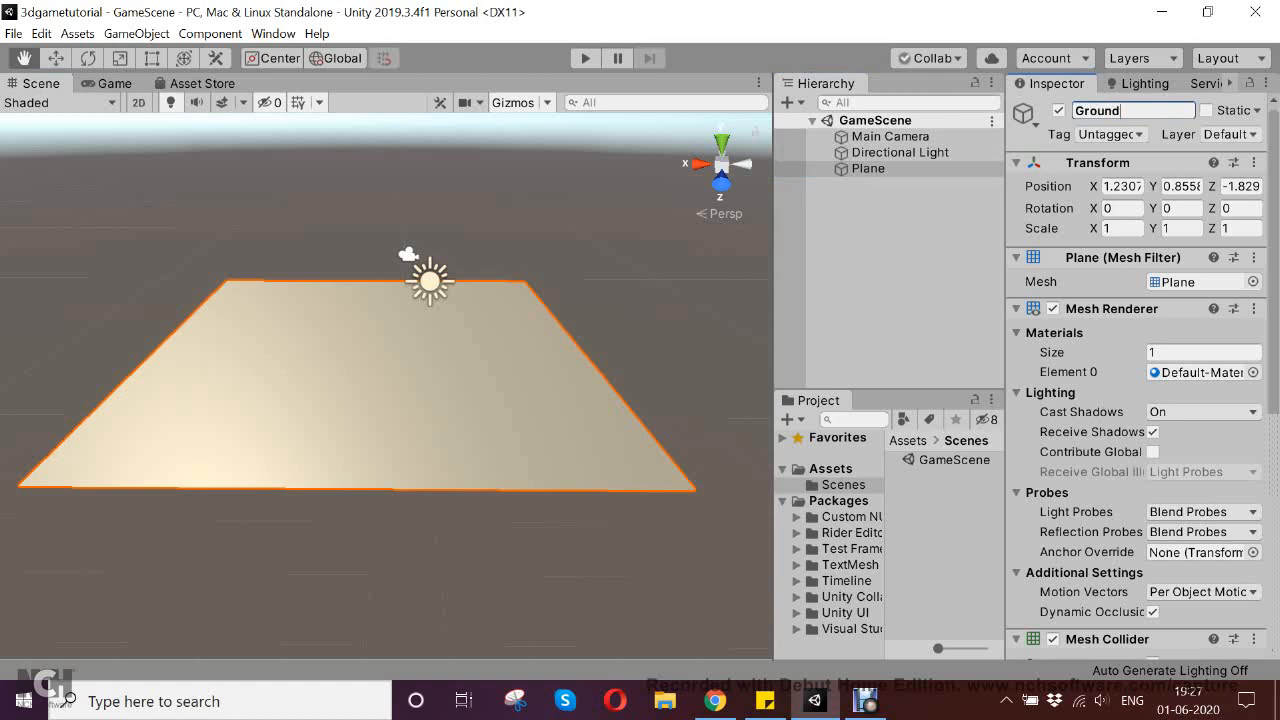
Add a 3D Sphere object to the scene
{"action": "right_click", "coordinate": [867, 213]}
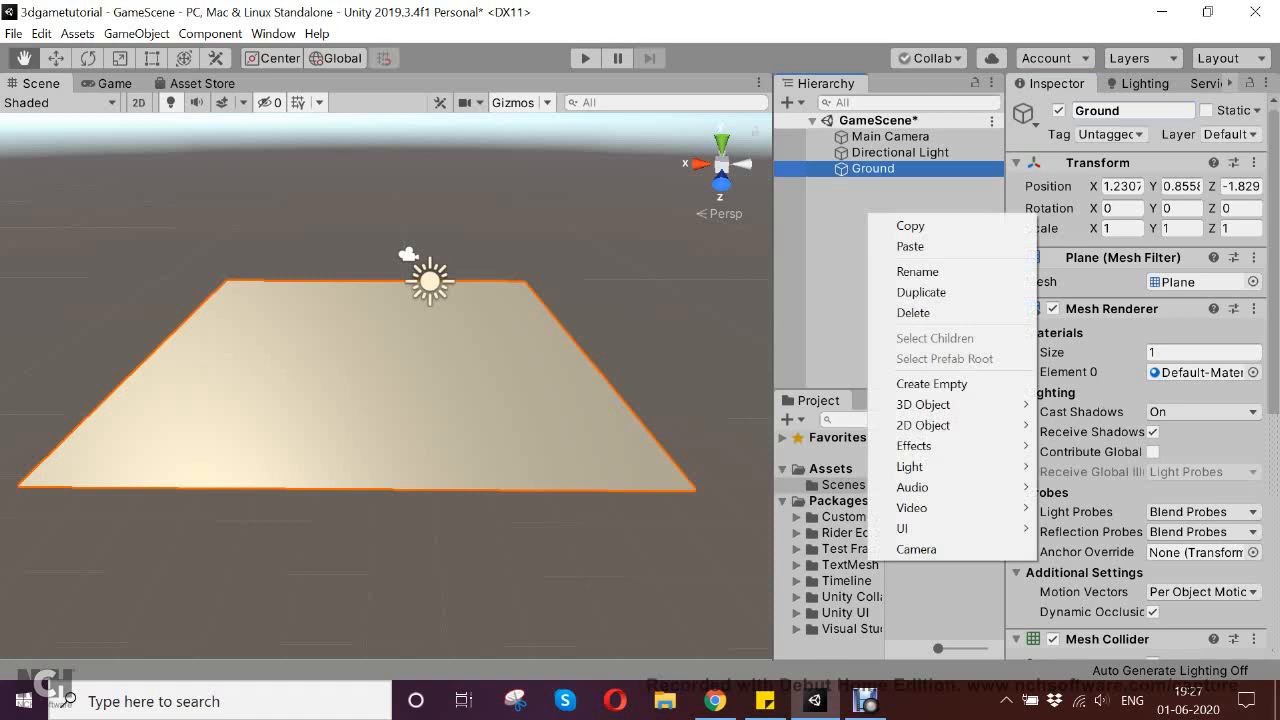
{"action": "mouse_move", "coordinate": [1010, 405]}
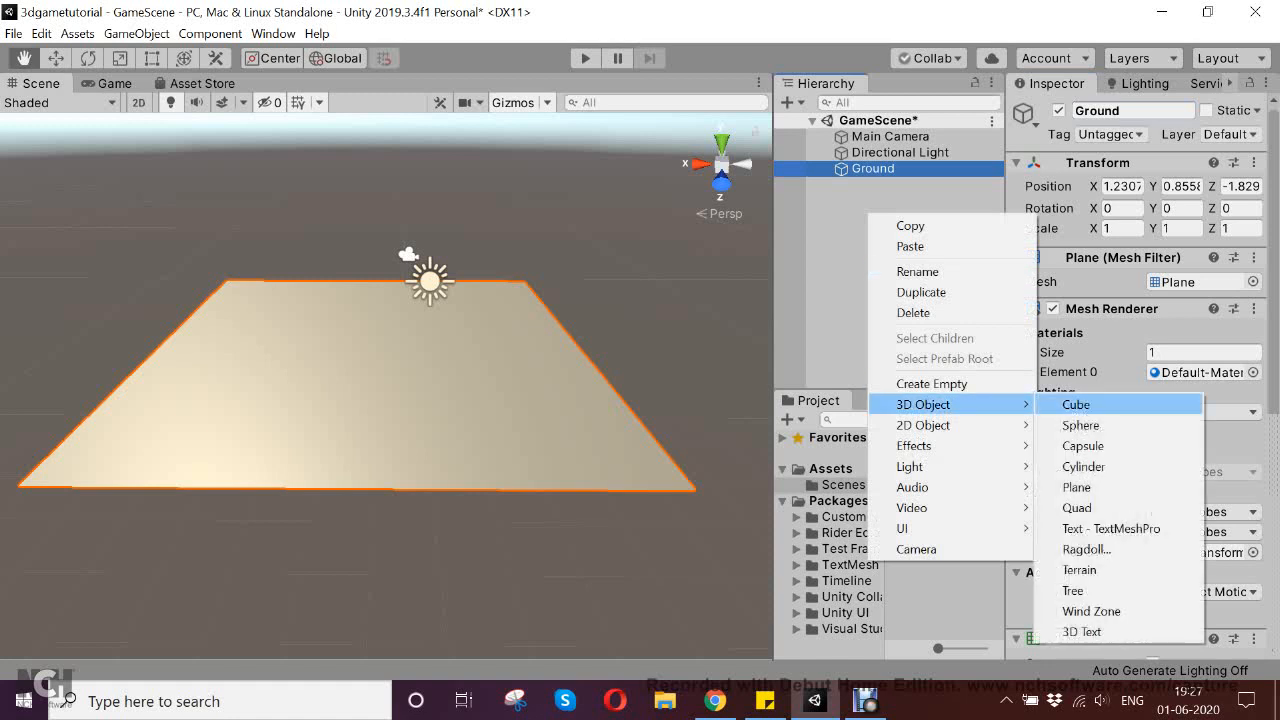
{"action": "left_click", "coordinate": [1075, 429]}
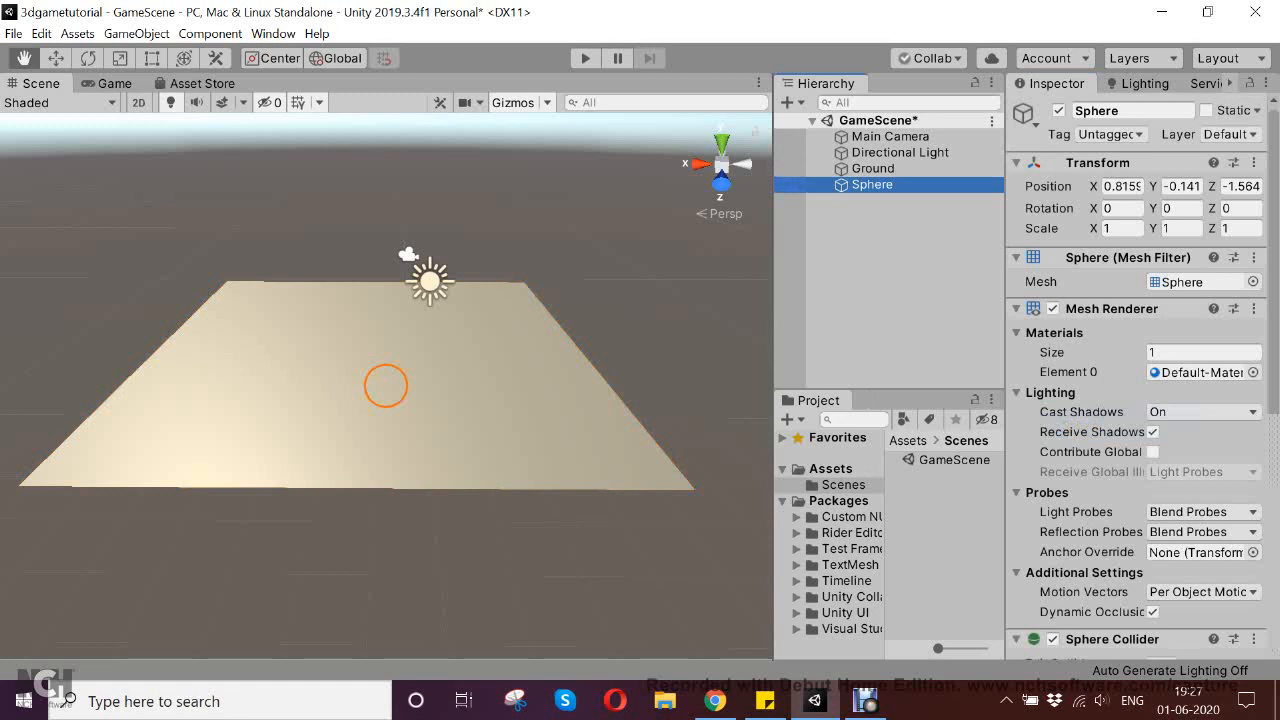
Rename the sphere to Player and save the scene, with its Mesh Renderer settings collapsed
{"action": "left_click", "coordinate": [1132, 111]}
{"action": "type", "text": "Pl"}
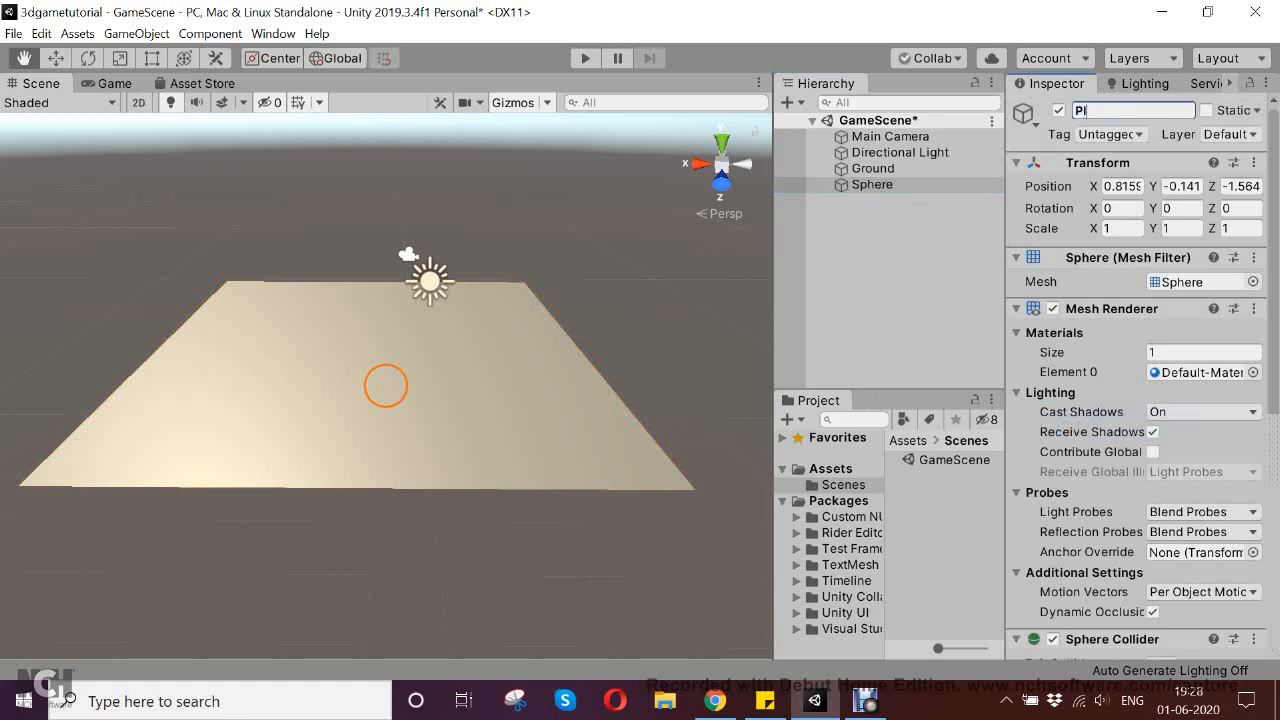
{"action": "type", "text": "ayer"}
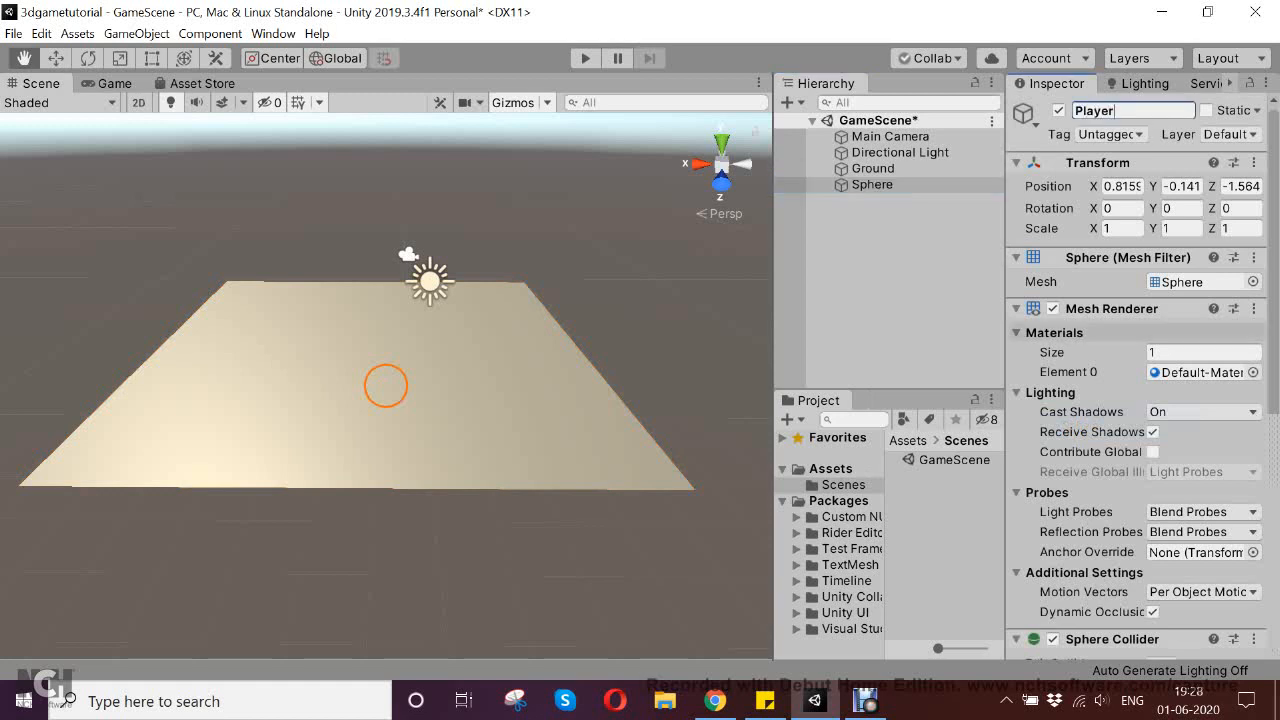
{"action": "key", "text": "Return"}
{"action": "left_click", "coordinate": [1017, 309]}
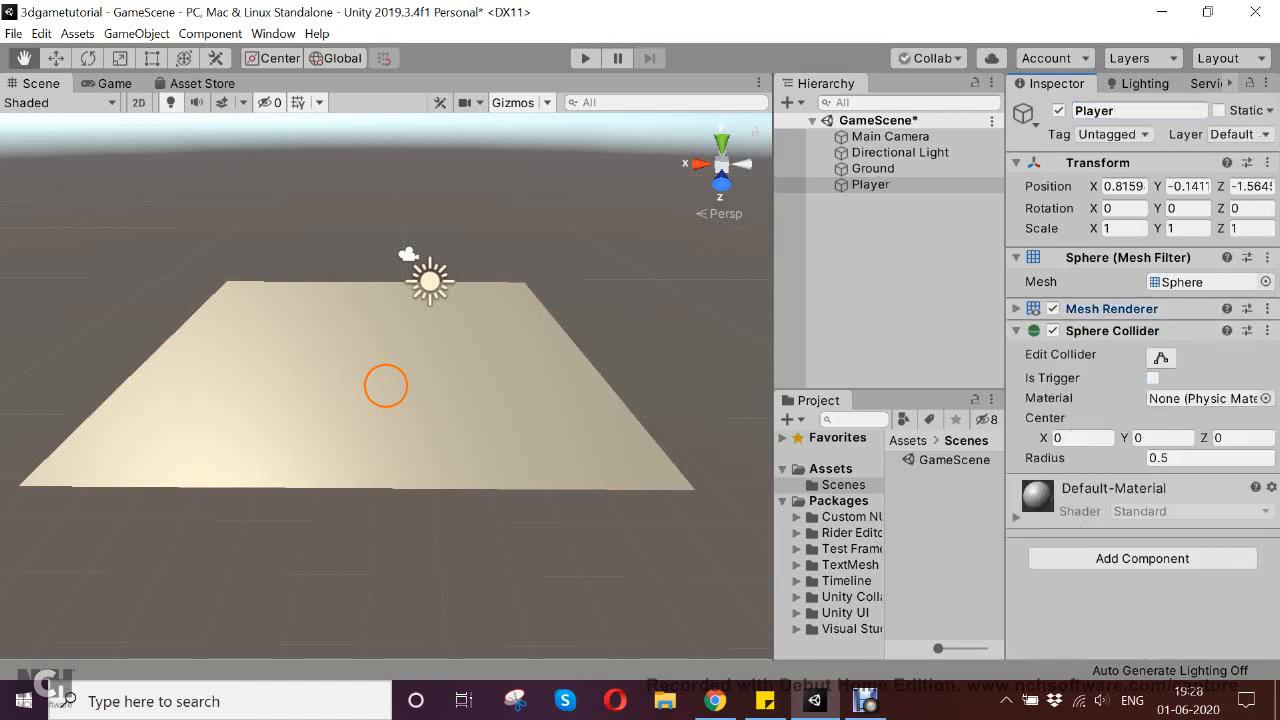
{"action": "key", "text": "ctrl+s"}
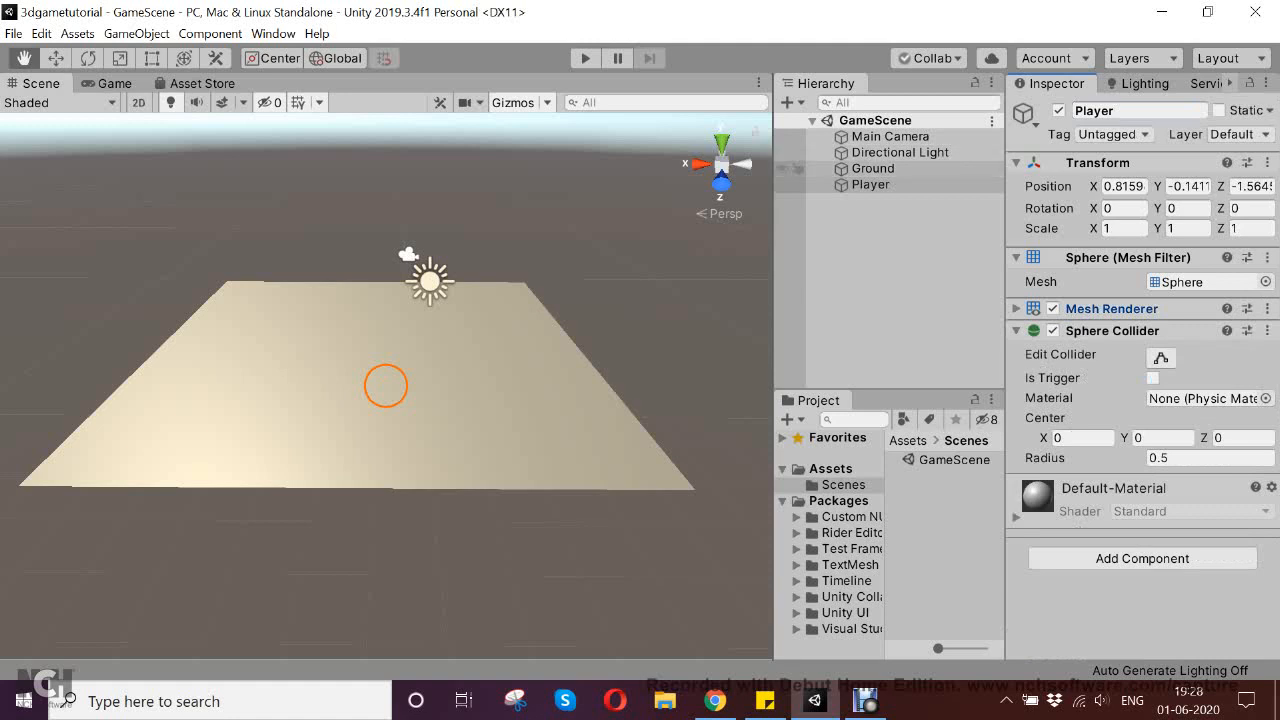
Raise the Player sphere above the Ground plane with the Move tool, to a Y position of about 1.34
{"action": "left_click_drag", "start_coordinate": [386, 385], "coordinate": [392, 331]}
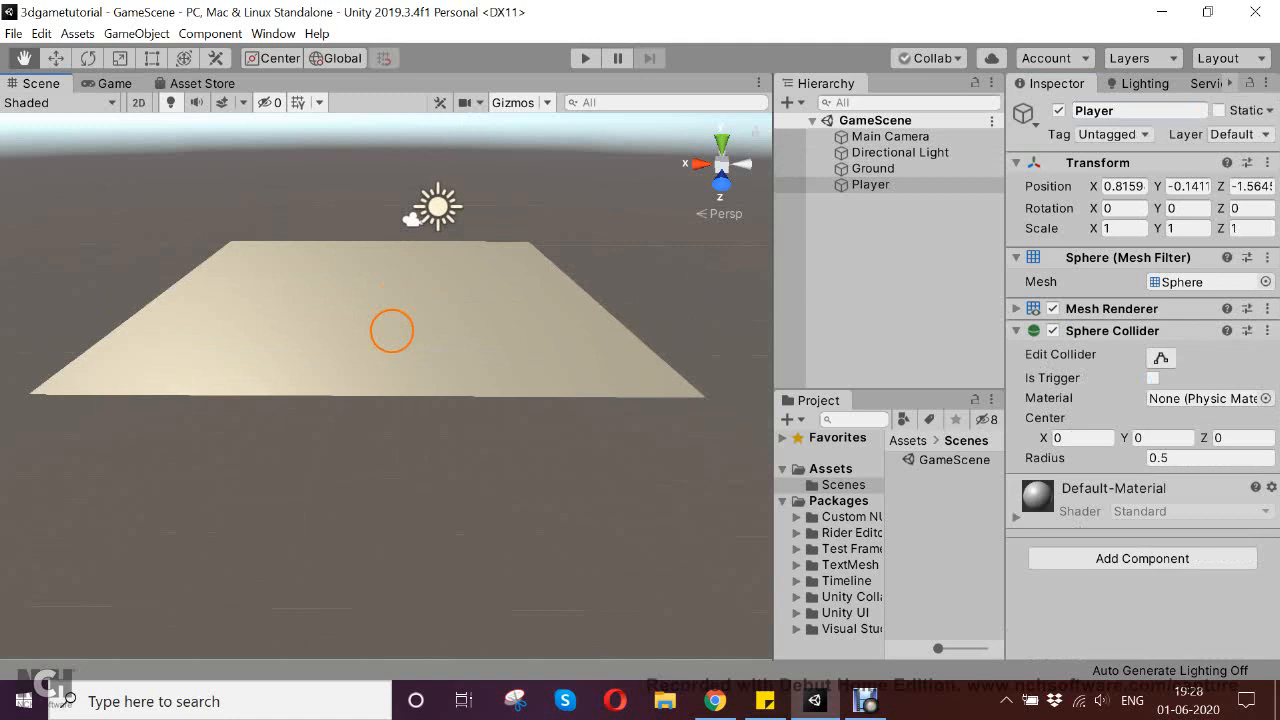
{"action": "mouse_move", "coordinate": [392, 331]}
{"action": "left_mouse_down", "text": "alt"}
{"action": "mouse_move", "coordinate": [391, 208]}
{"action": "mouse_move", "coordinate": [394, 362]}
{"action": "mouse_move", "coordinate": [408, 330]}
{"action": "left_mouse_up", "text": "alt"}
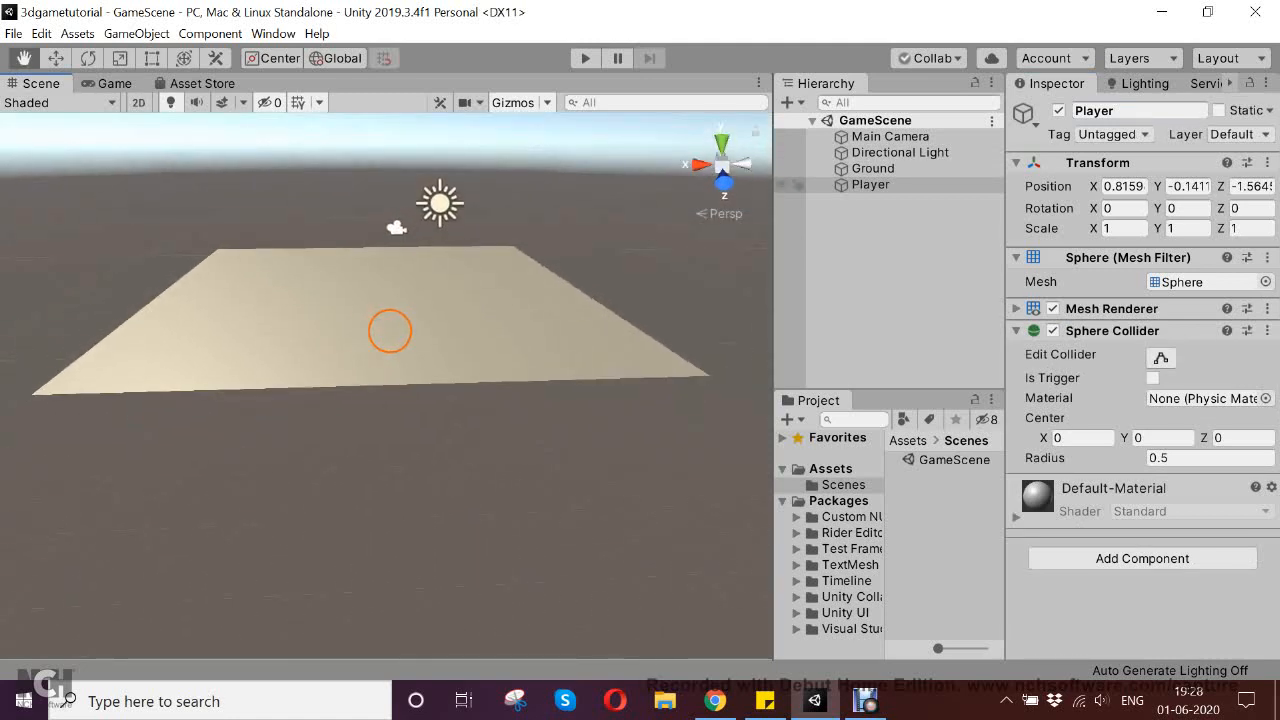
{"action": "left_click", "coordinate": [870, 185]}
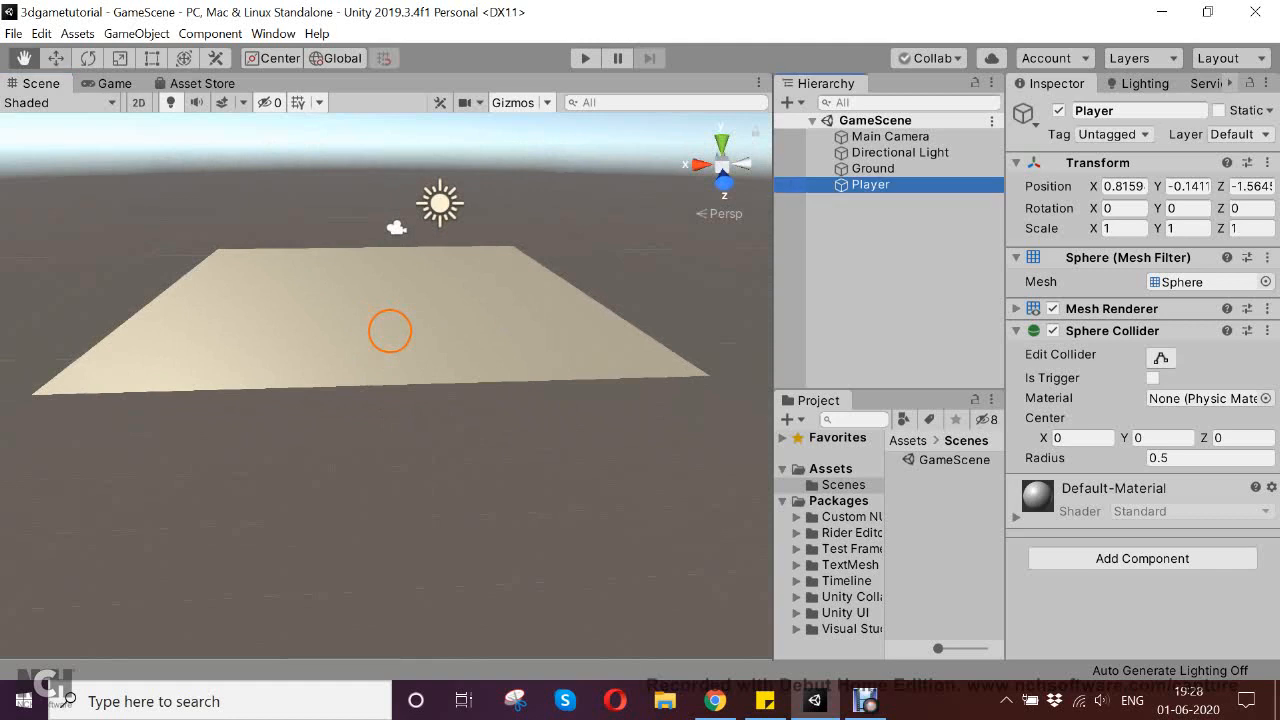
{"action": "left_click", "coordinate": [56, 58]}
{"action": "middle_click_drag", "start_coordinate": [400, 322], "coordinate": [356, 345]}
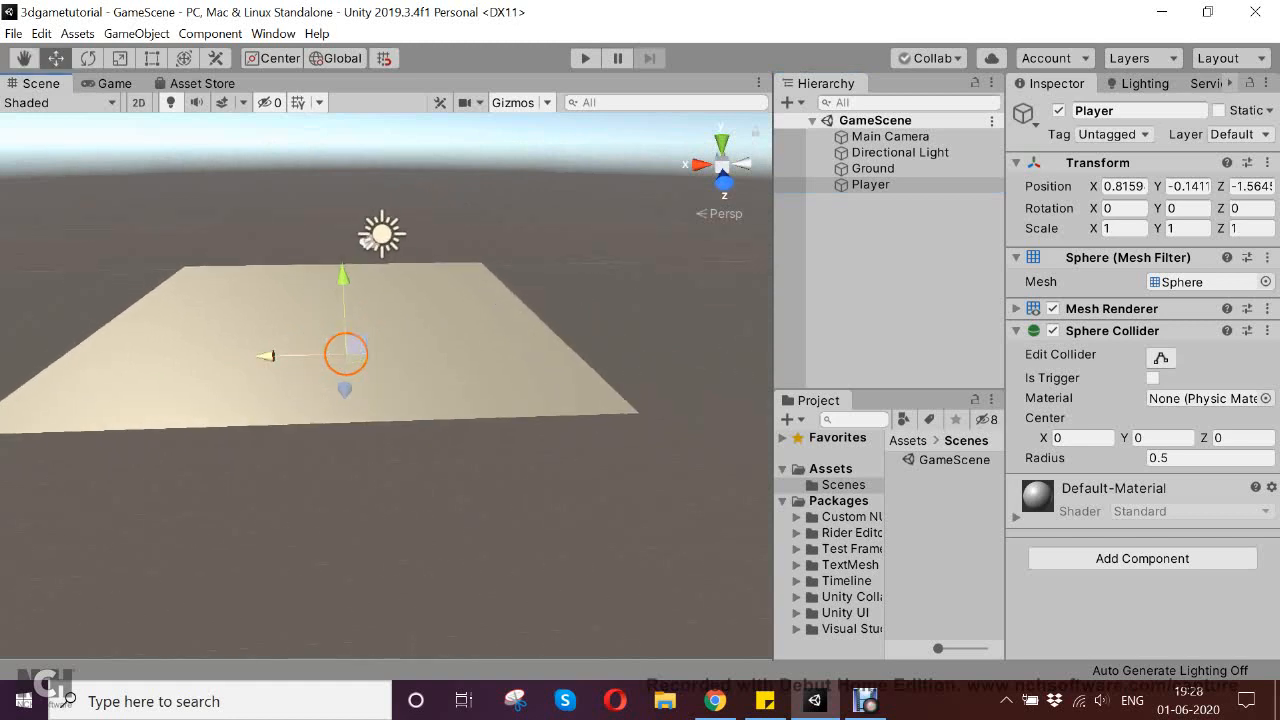
{"action": "left_click_drag", "start_coordinate": [343, 278], "coordinate": [343, 221]}
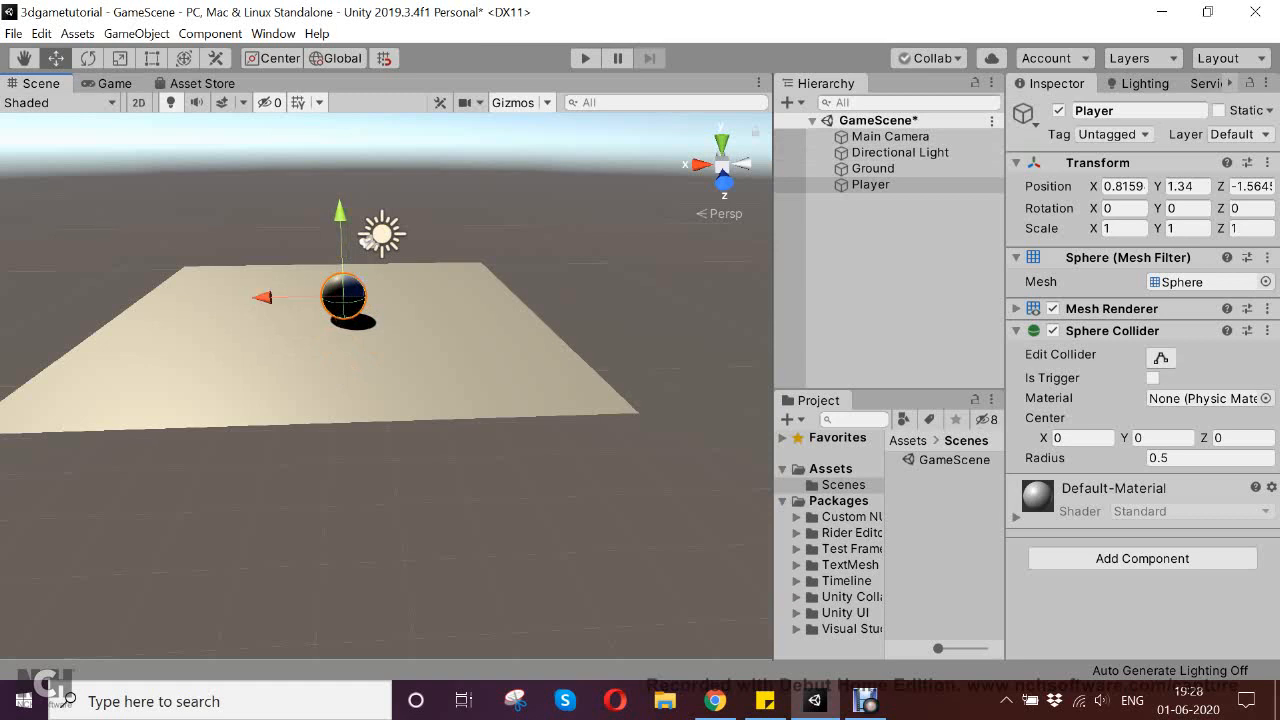
{"action": "right_click_drag", "start_coordinate": [345, 340], "coordinate": [345, 340]}
{"action": "right_click_drag", "start_coordinate": [368, 240], "coordinate": [4, 323]}
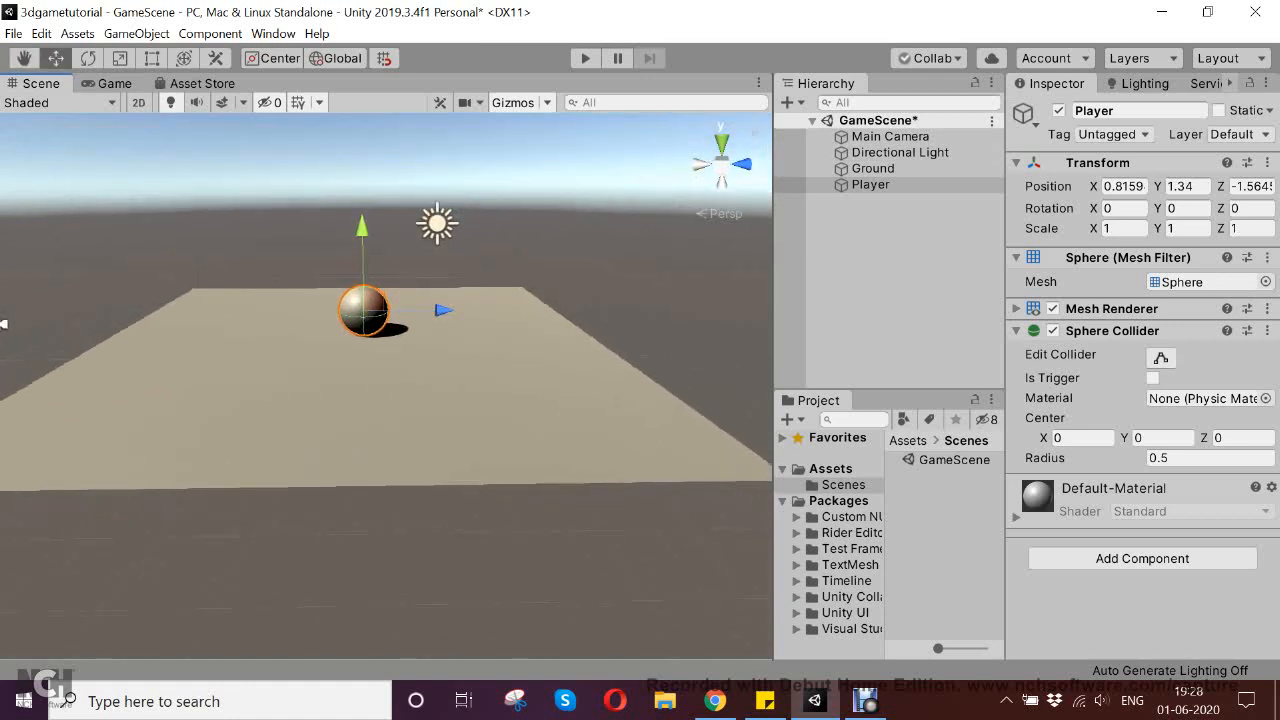
Move the Player sphere along all three axes with the Move tool, to about X 1, Y 1.71, Z 1.63
{"action": "left_click_drag", "start_coordinate": [440, 345], "coordinate": [302, 384], "text": "alt"}
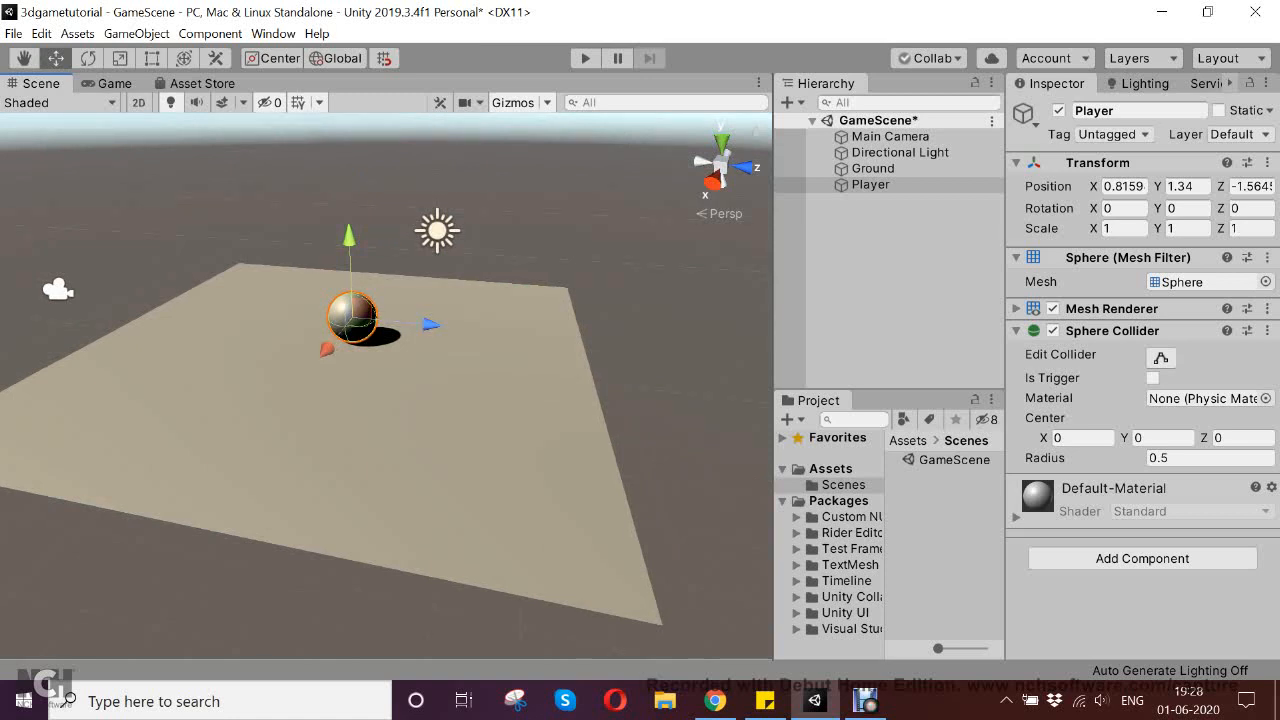
{"action": "left_click_drag", "start_coordinate": [349, 240], "coordinate": [348, 221]}
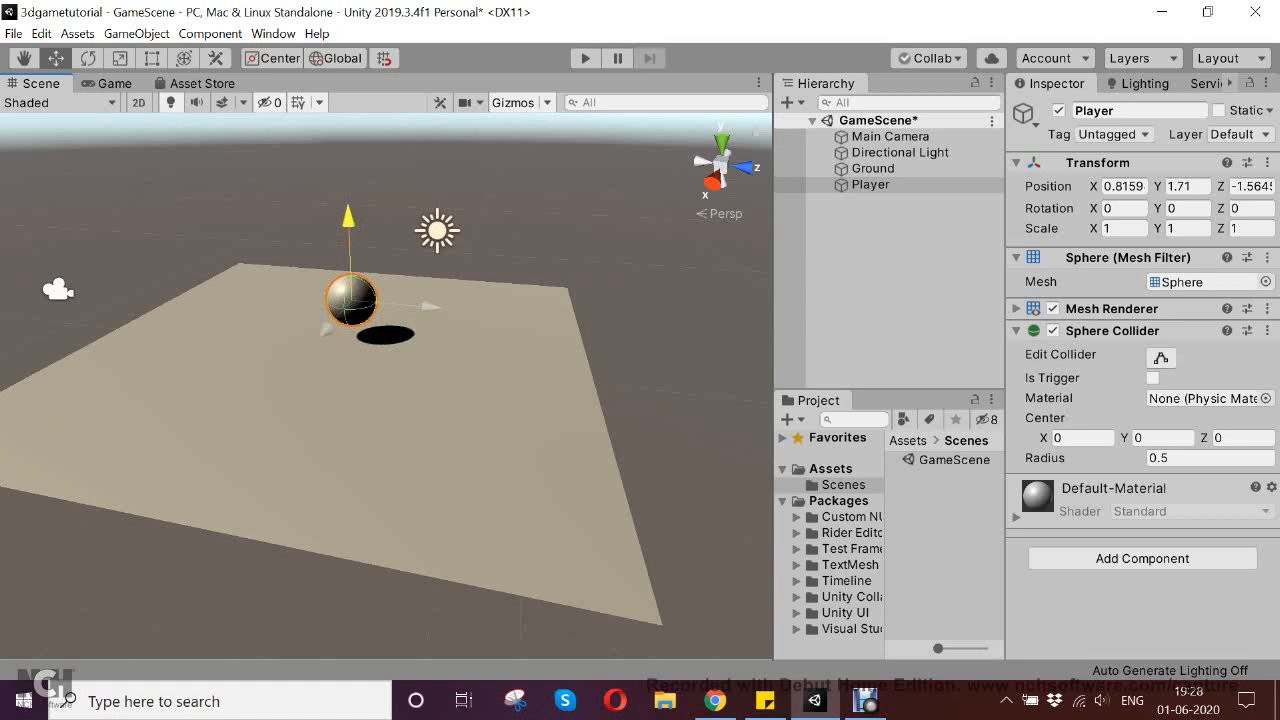
{"action": "left_click_drag", "start_coordinate": [428, 306], "coordinate": [603, 321]}
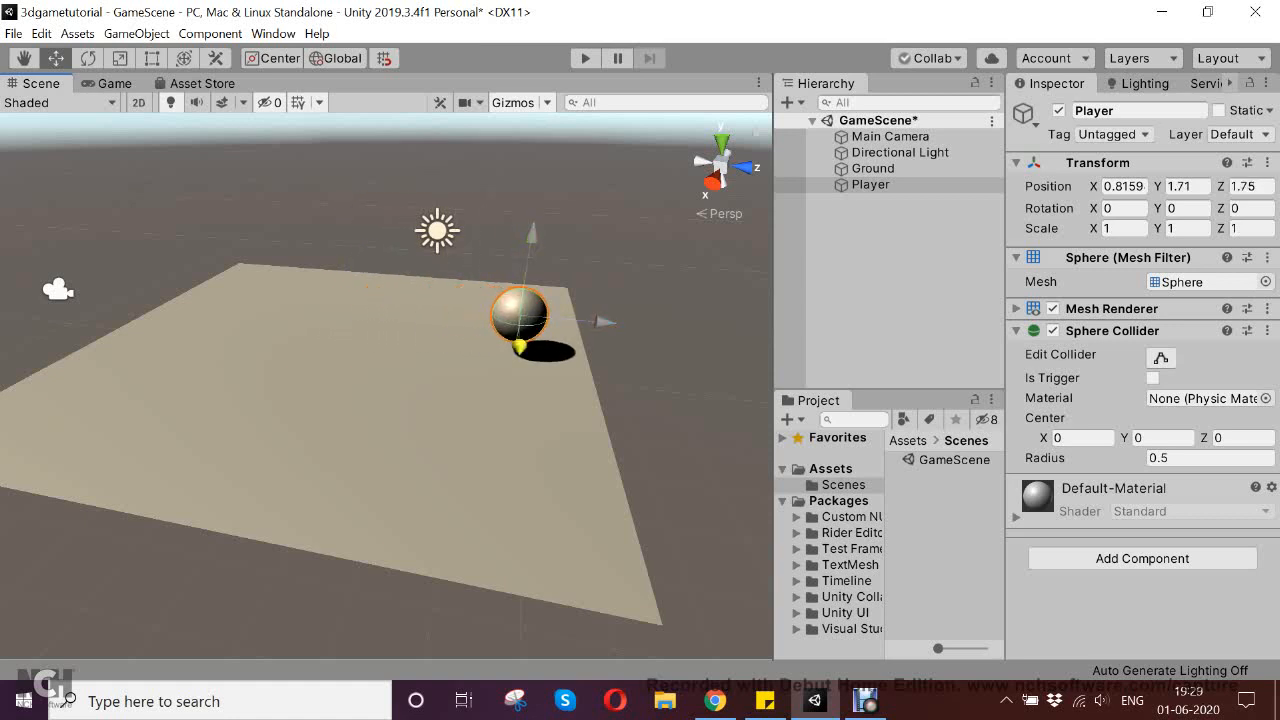
{"action": "left_click_drag", "start_coordinate": [520, 346], "coordinate": [519, 372]}
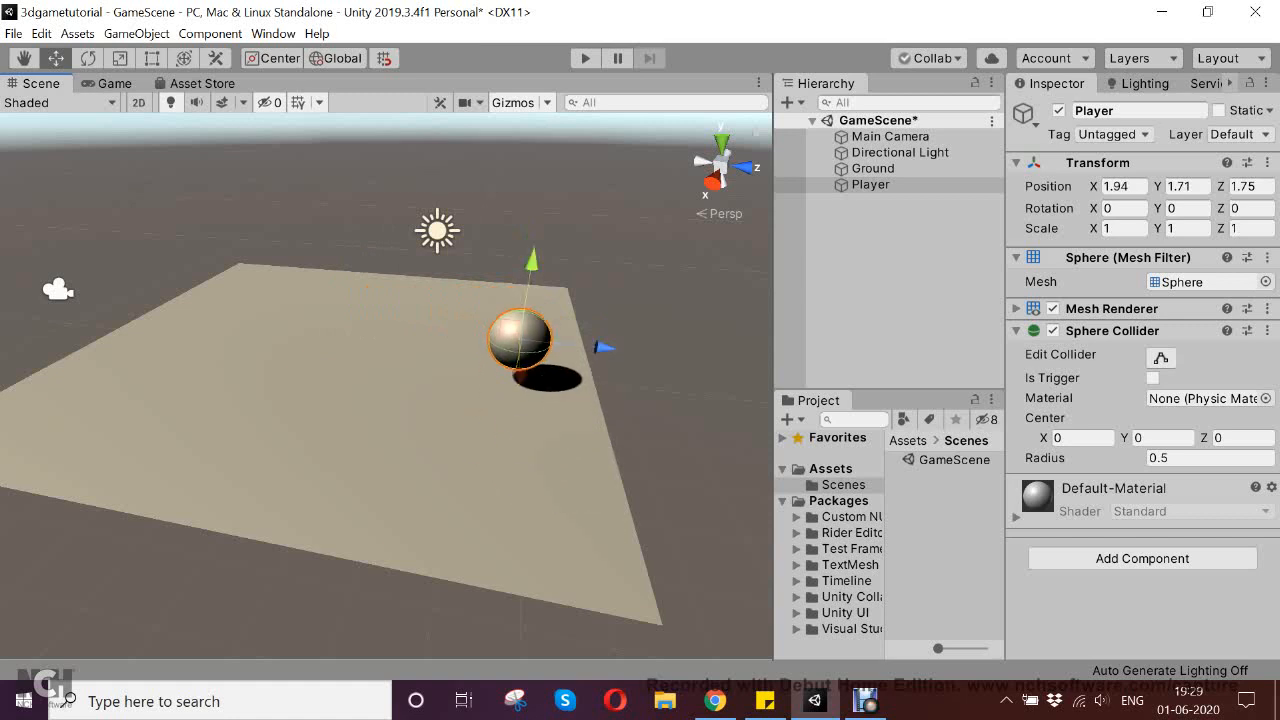
{"action": "left_click_drag", "start_coordinate": [603, 347], "coordinate": [177, 411]}
{"action": "left_click_drag", "start_coordinate": [297, 377], "coordinate": [394, 389]}
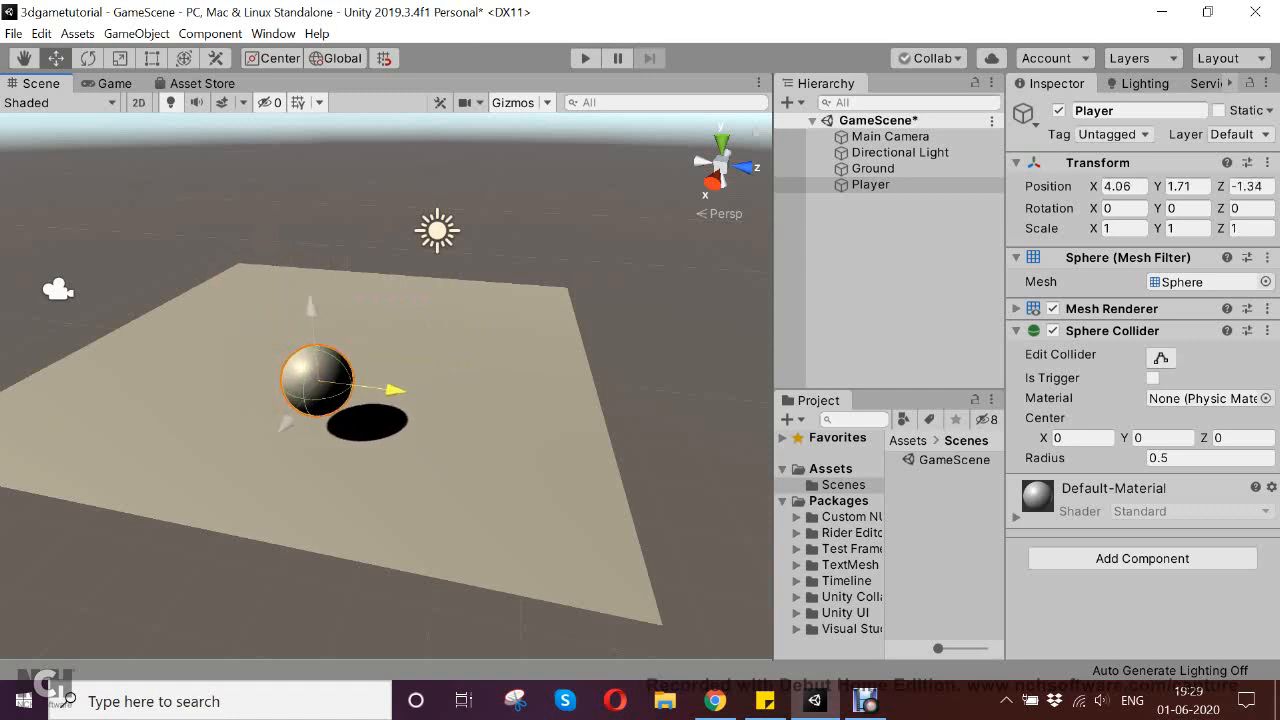
{"action": "left_click_drag", "start_coordinate": [286, 423], "coordinate": [331, 363]}
{"action": "left_click_drag", "start_coordinate": [436, 336], "coordinate": [290, 398]}
{"action": "left_click_drag", "start_coordinate": [183, 390], "coordinate": [207, 252]}
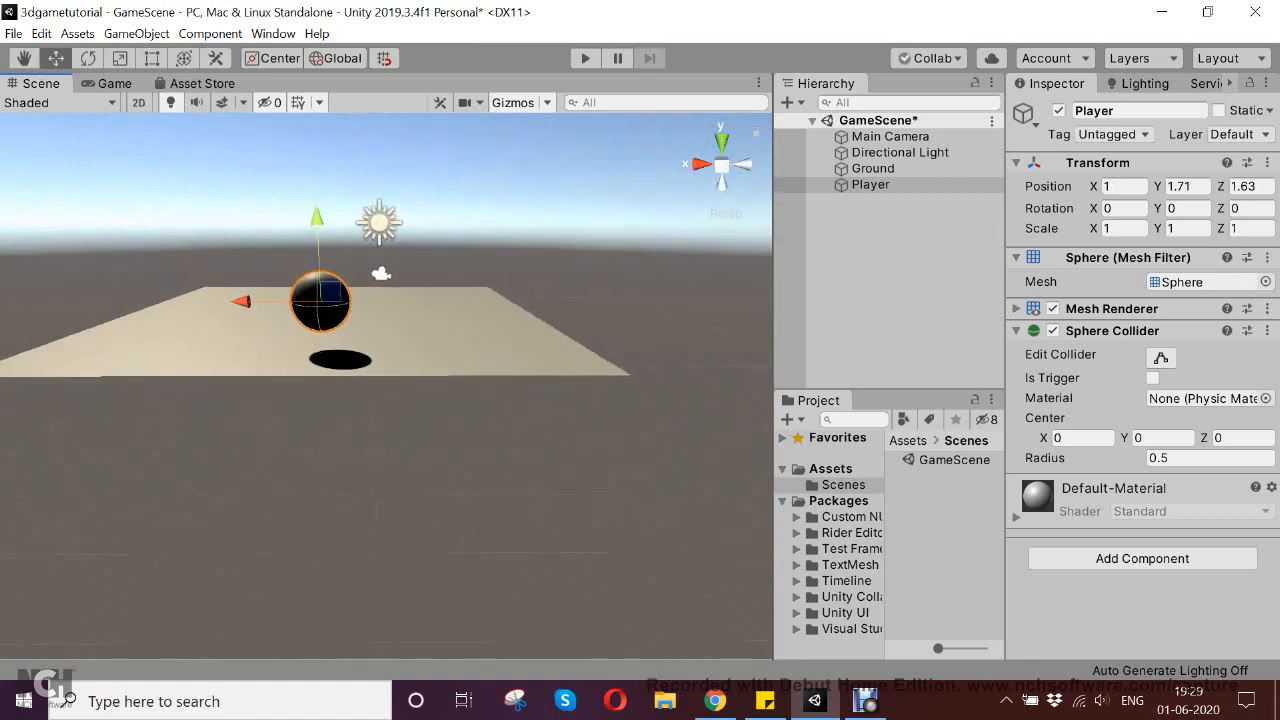
Raise the Player sphere higher above the Ground, to about X 1.12 and Y 2.07, and save the scene
{"action": "middle_click_drag", "start_coordinate": [314, 224], "coordinate": [331, 290]}
{"action": "left_click_drag", "start_coordinate": [333, 285], "coordinate": [347, 258]}
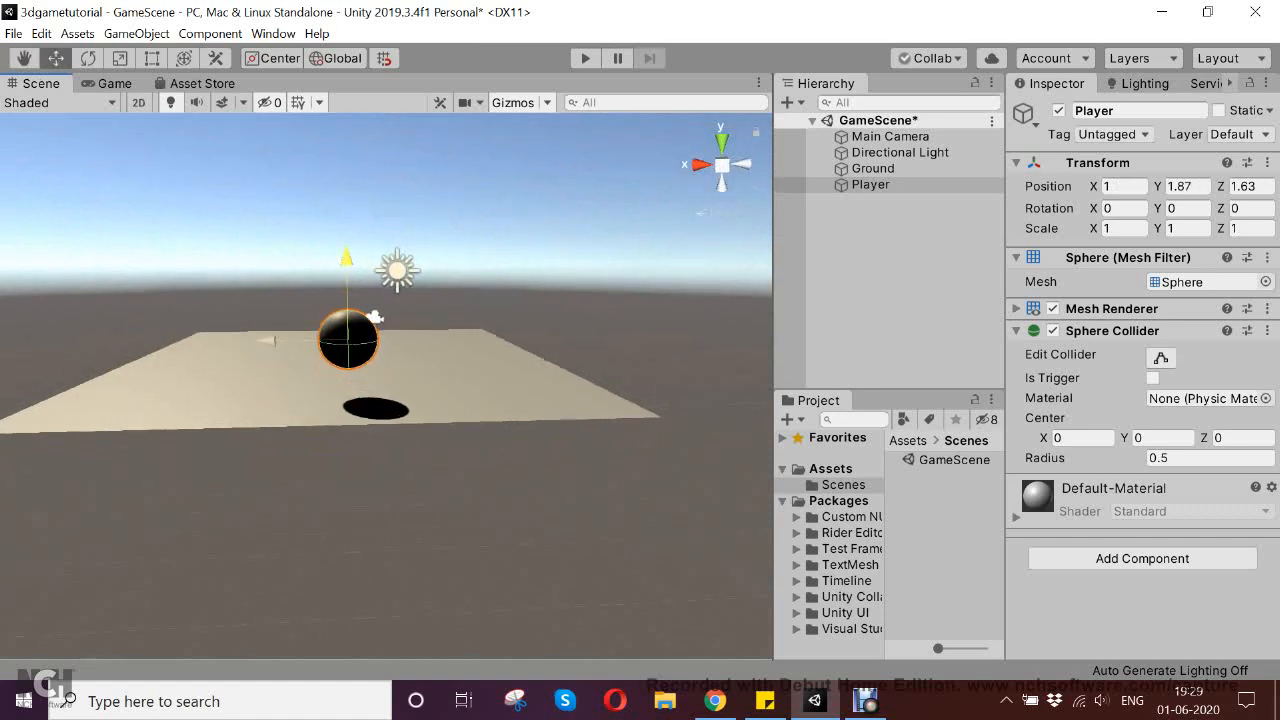
{"action": "left_click_drag", "start_coordinate": [267, 341], "coordinate": [260, 341]}
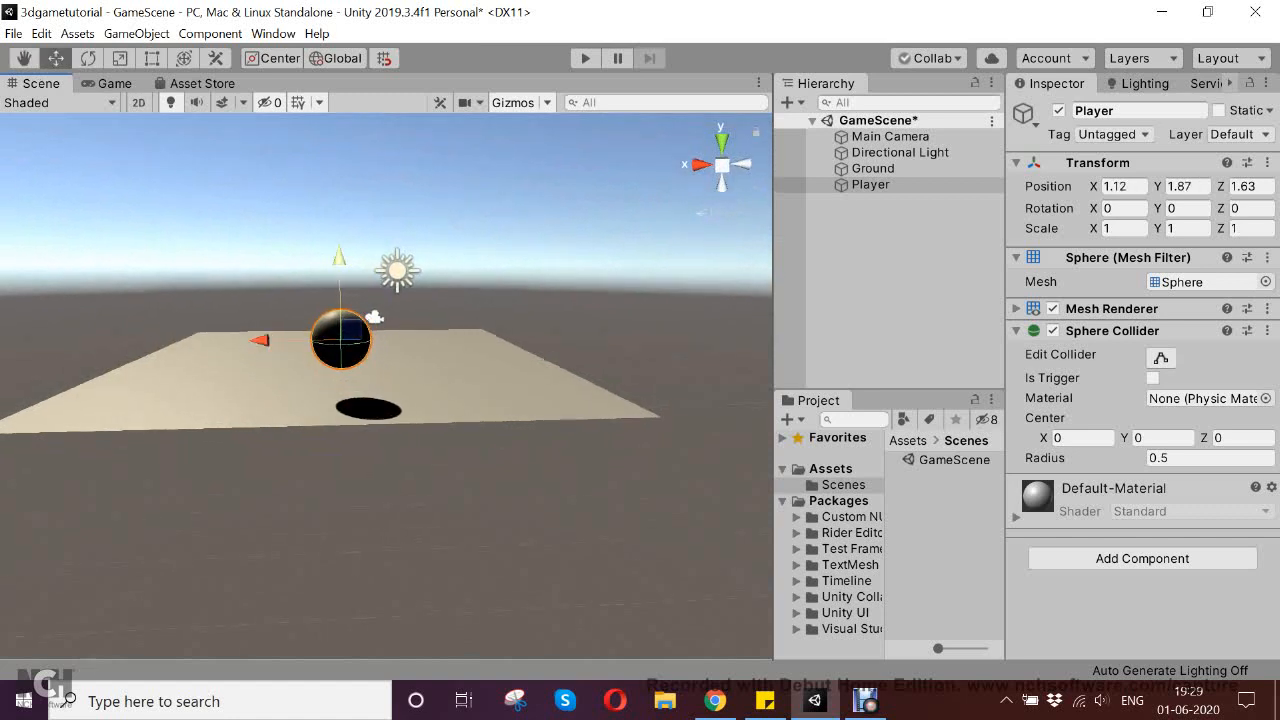
{"action": "left_click_drag", "start_coordinate": [340, 258], "coordinate": [340, 246]}
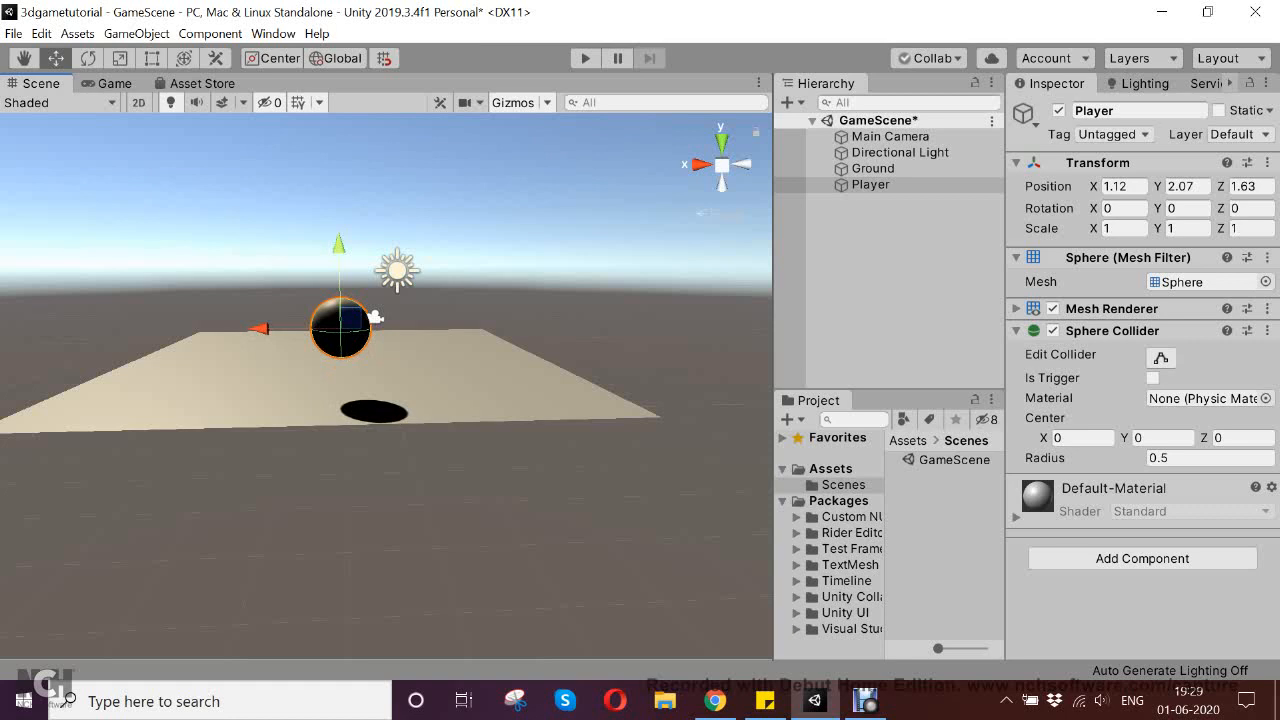
{"action": "key", "text": "ctrl+s"}
Examine the meshes available for the Ground's Mesh Filter, keeping Plane assigned
{"action": "left_click", "coordinate": [873, 169]}
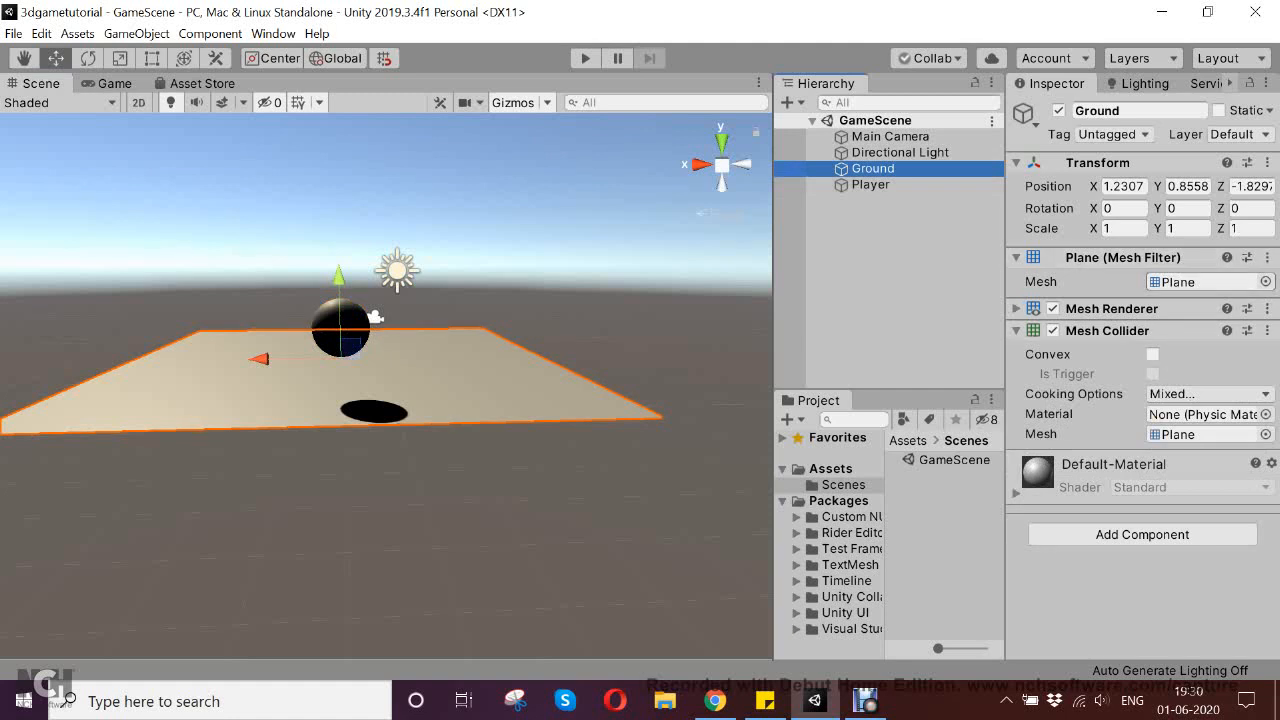
{"action": "left_click", "coordinate": [1203, 282]}
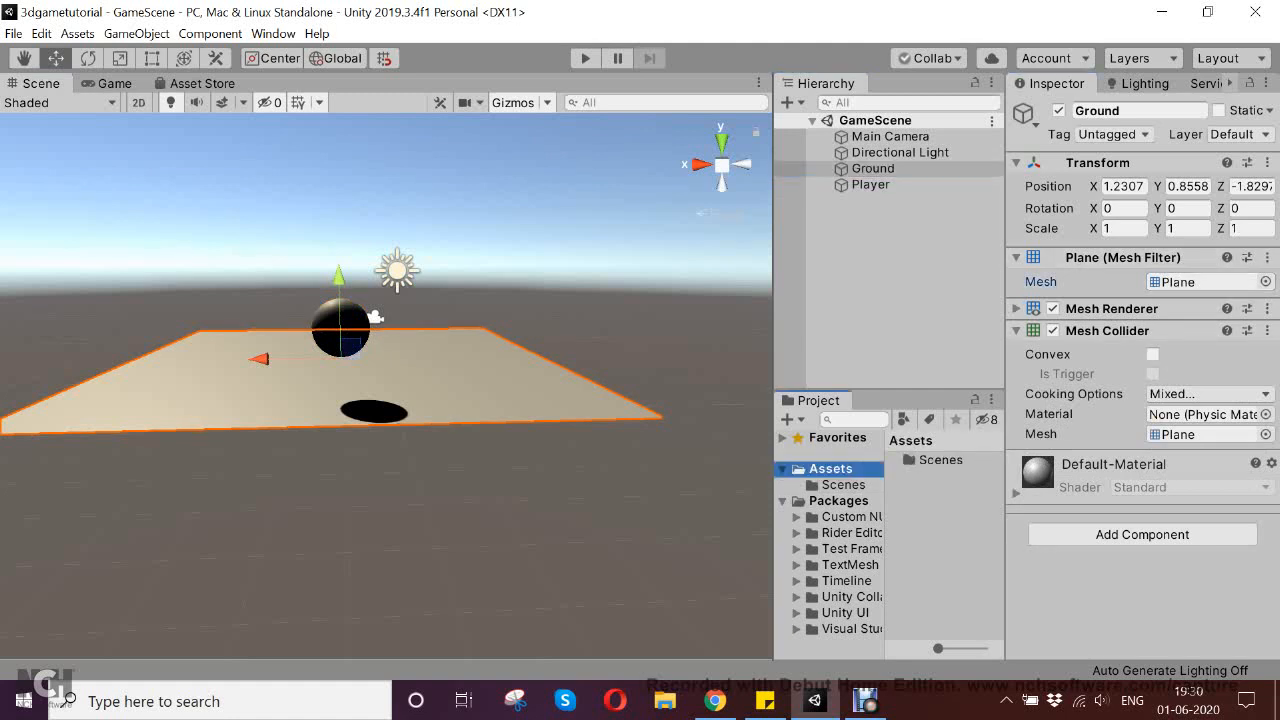
{"action": "left_click", "coordinate": [1265, 282]}
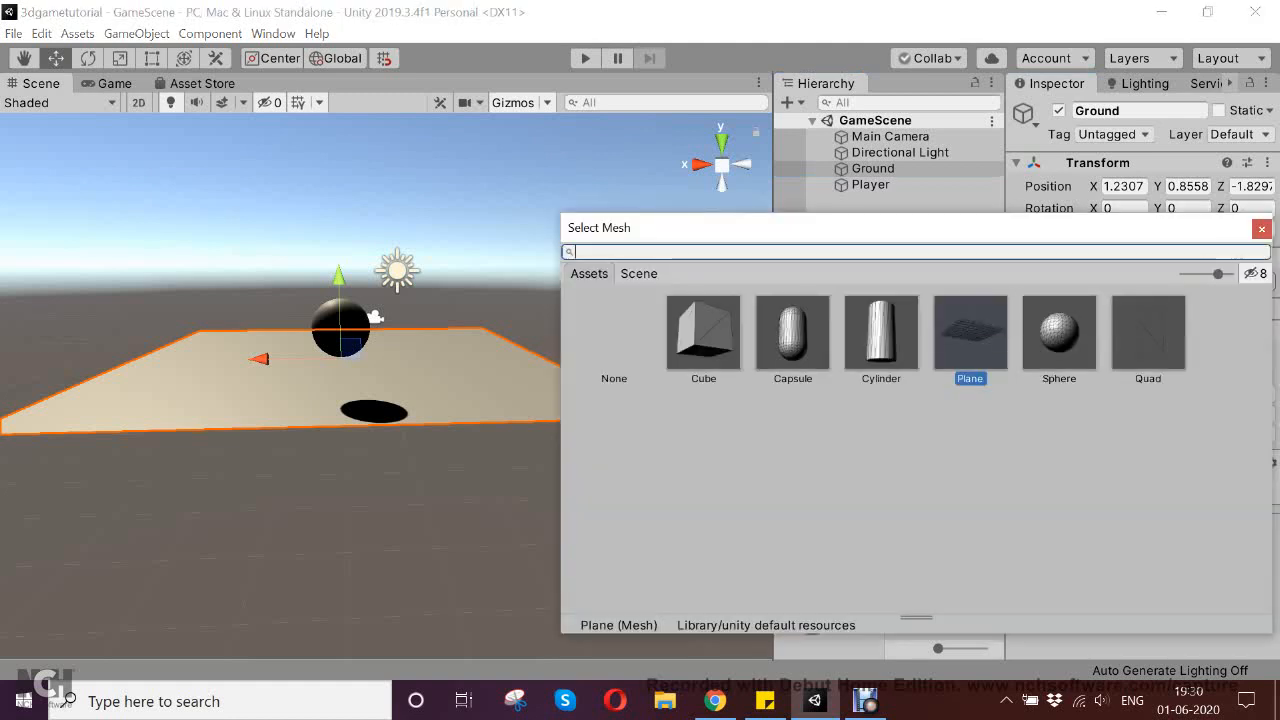
{"action": "left_click_drag", "start_coordinate": [924, 234], "coordinate": [789, 254]}
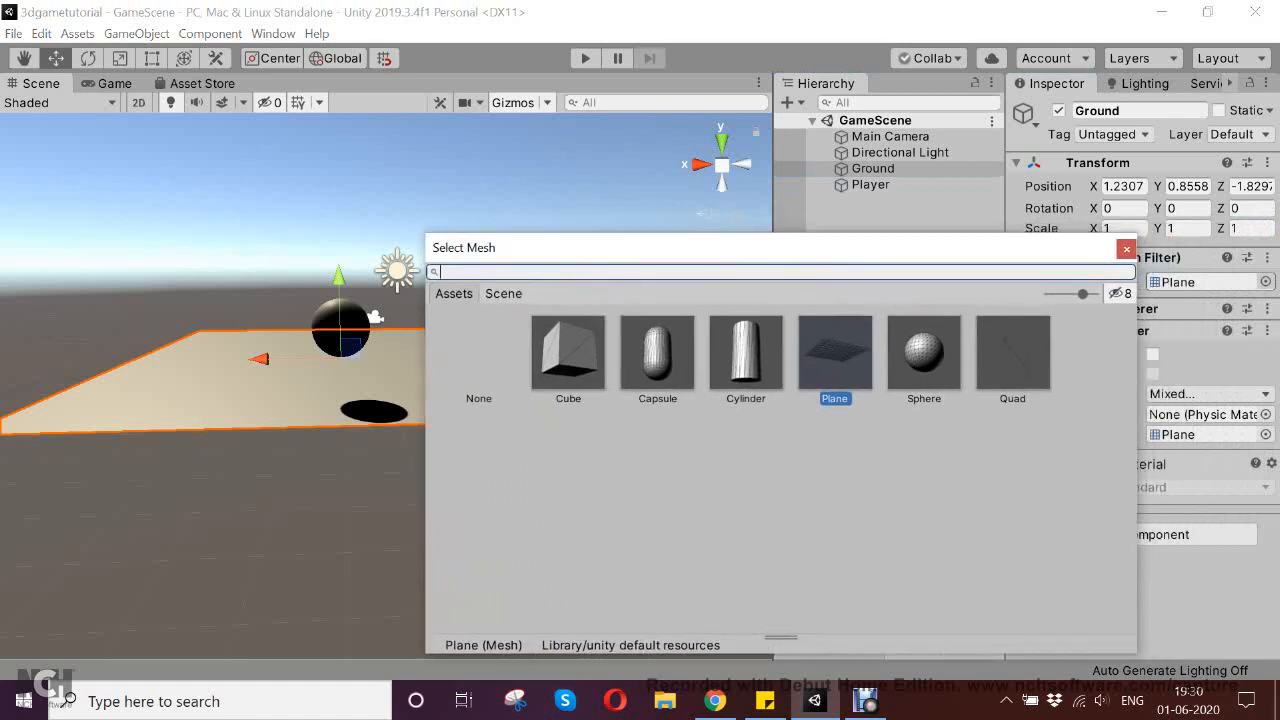
{"action": "left_click_drag", "start_coordinate": [785, 250], "coordinate": [712, 165]}
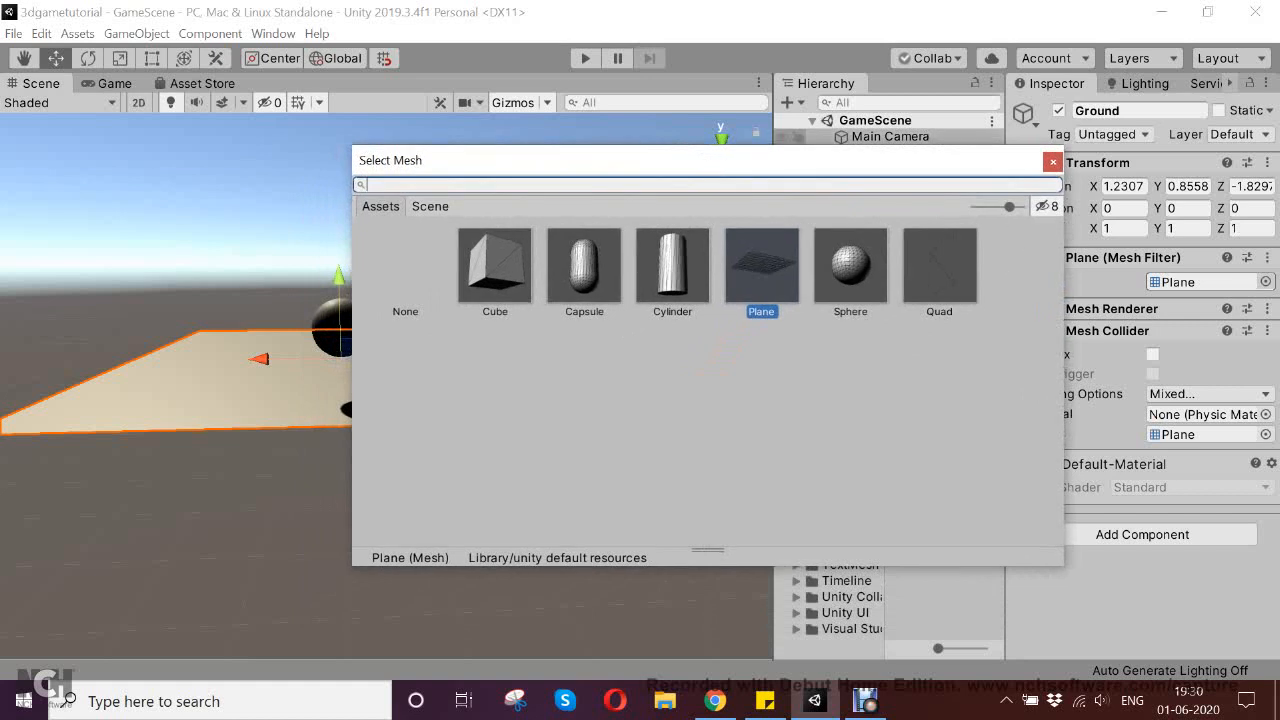
{"action": "left_click", "coordinate": [1052, 161]}
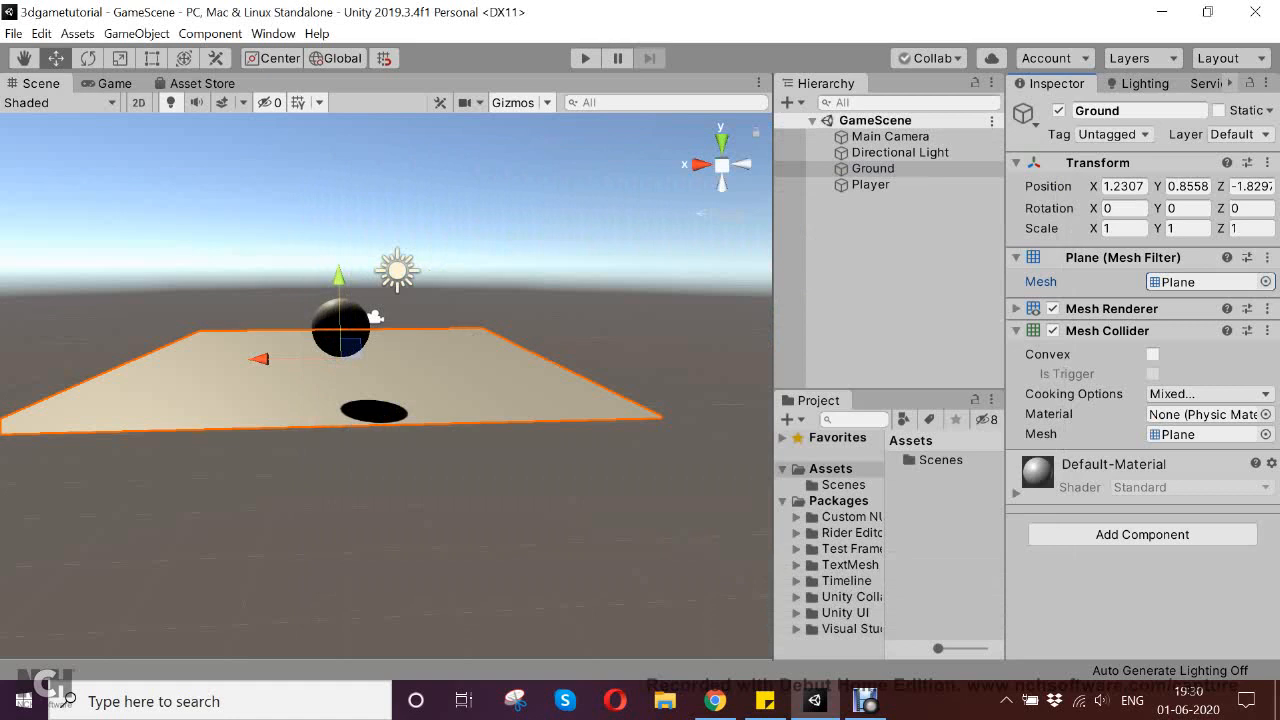
{"action": "left_click", "coordinate": [1265, 281]}
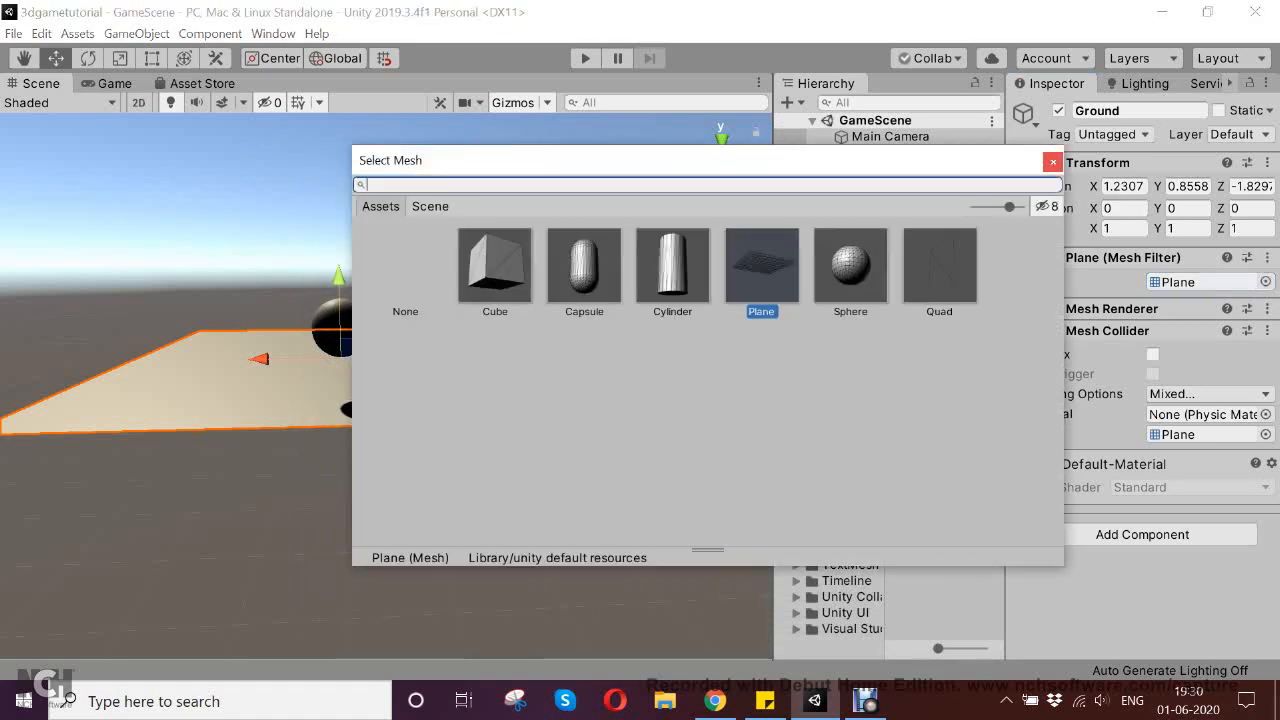
{"action": "left_click", "coordinate": [1052, 161]}
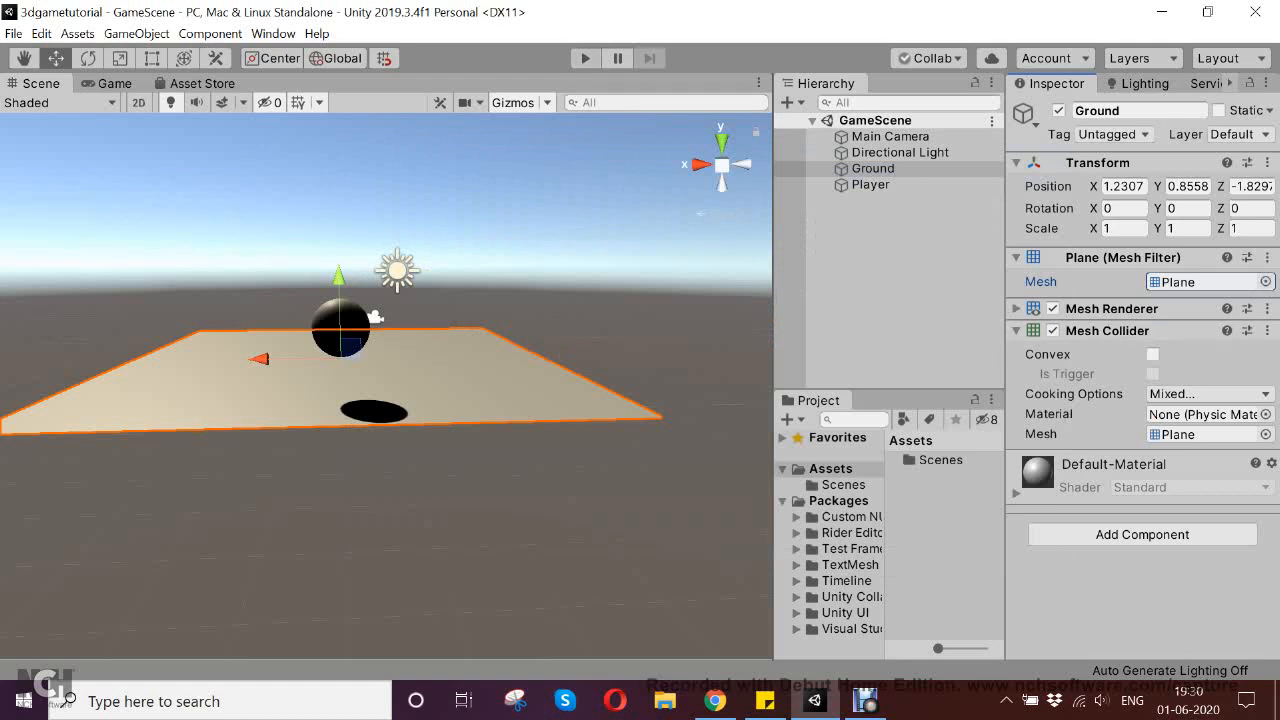
Run the game to see how the Player sphere behaves without physics, and stop it
{"action": "left_click", "coordinate": [585, 58]}
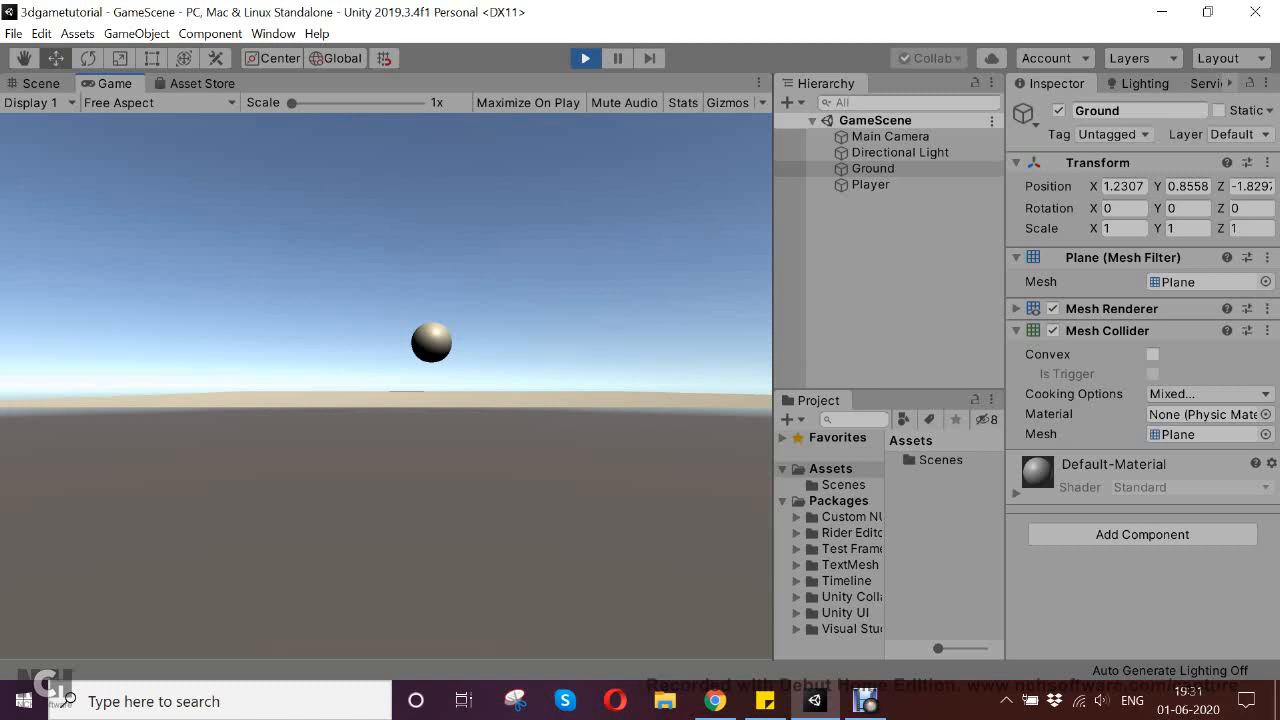
{"action": "key", "text": "ctrl+p"}
Add a Rigidbody component to the Player sphere
{"action": "left_click", "coordinate": [373, 316]}
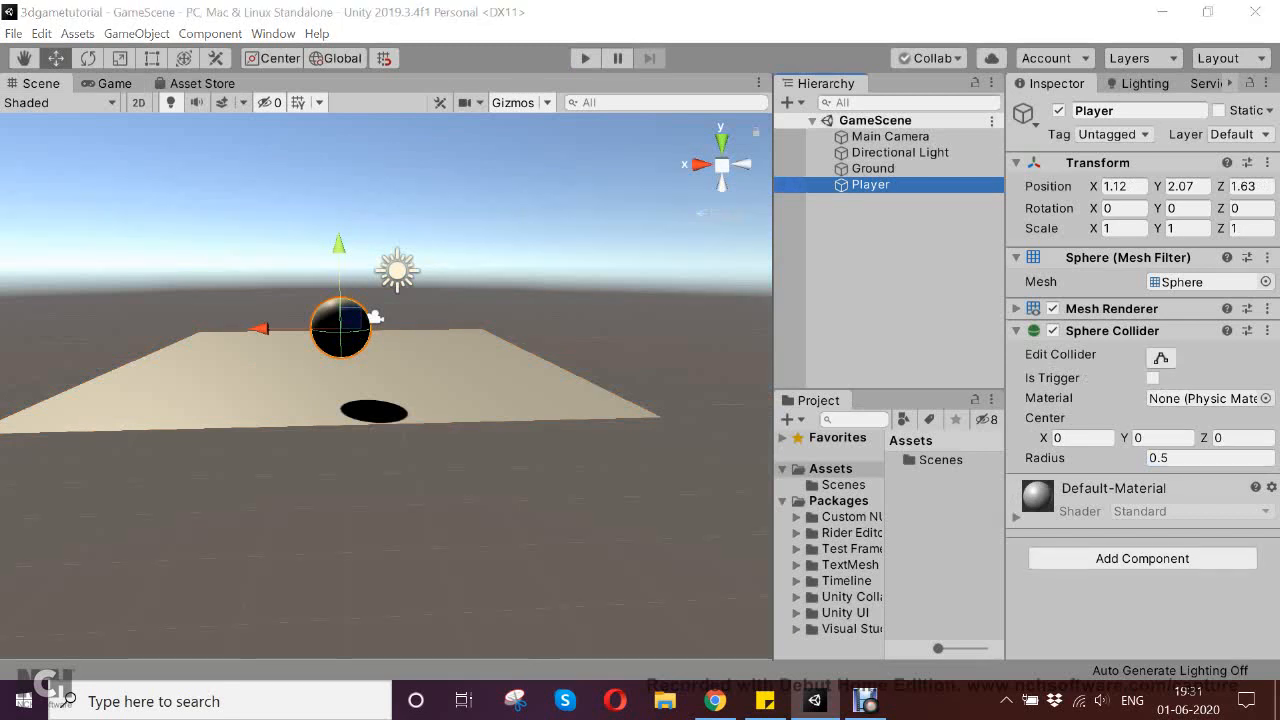
{"action": "left_click", "coordinate": [1142, 559]}
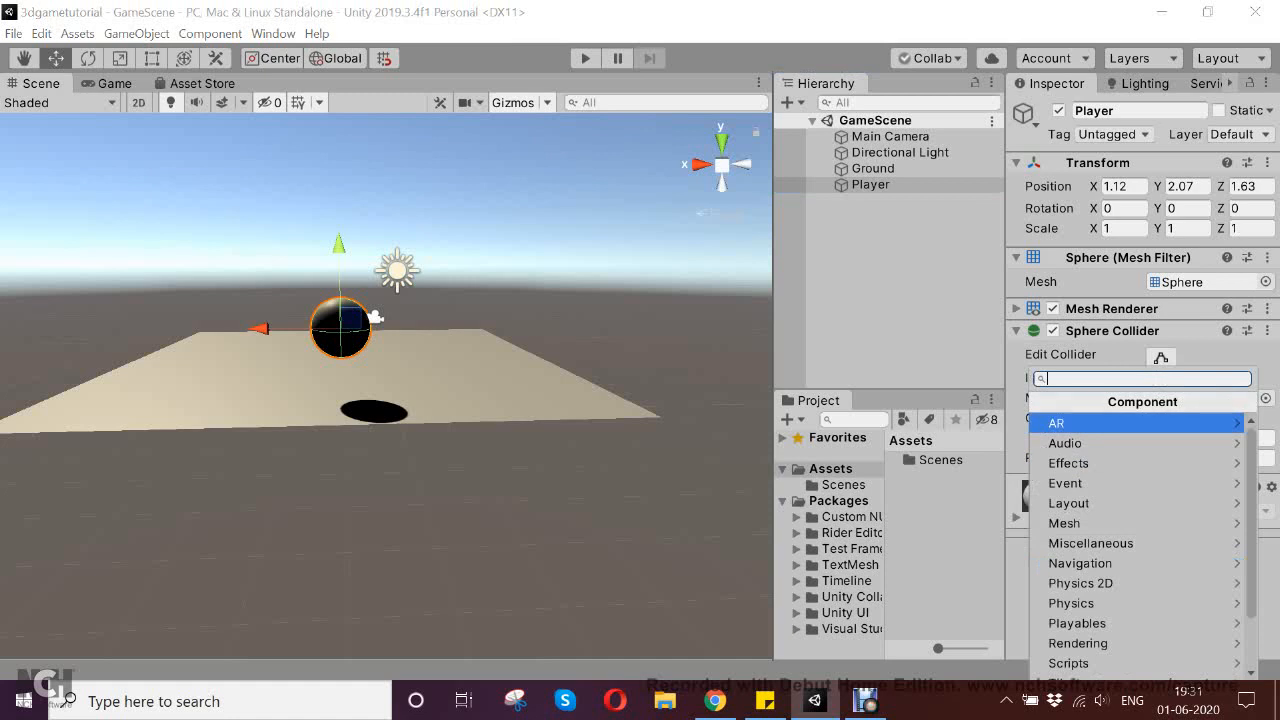
{"action": "type", "text": "ri"}
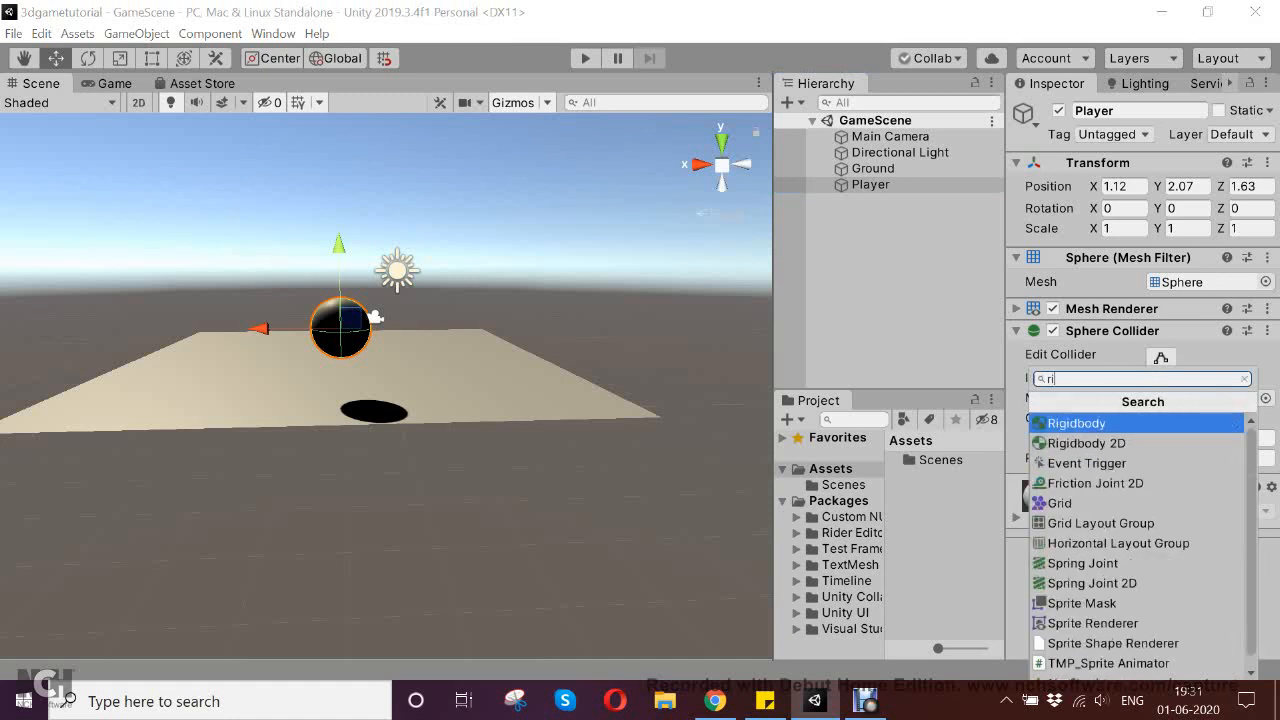
{"action": "key", "text": "Down"}
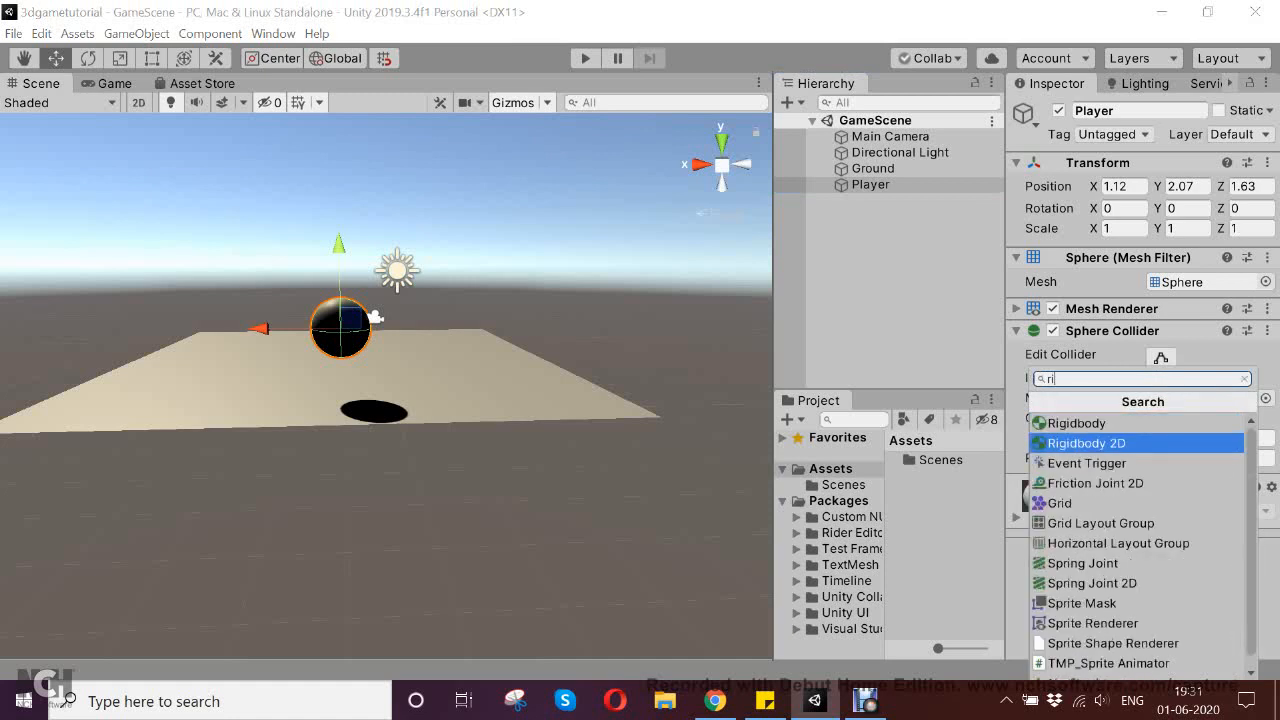
{"action": "key", "text": "Up"}
{"action": "key", "text": "Return"}
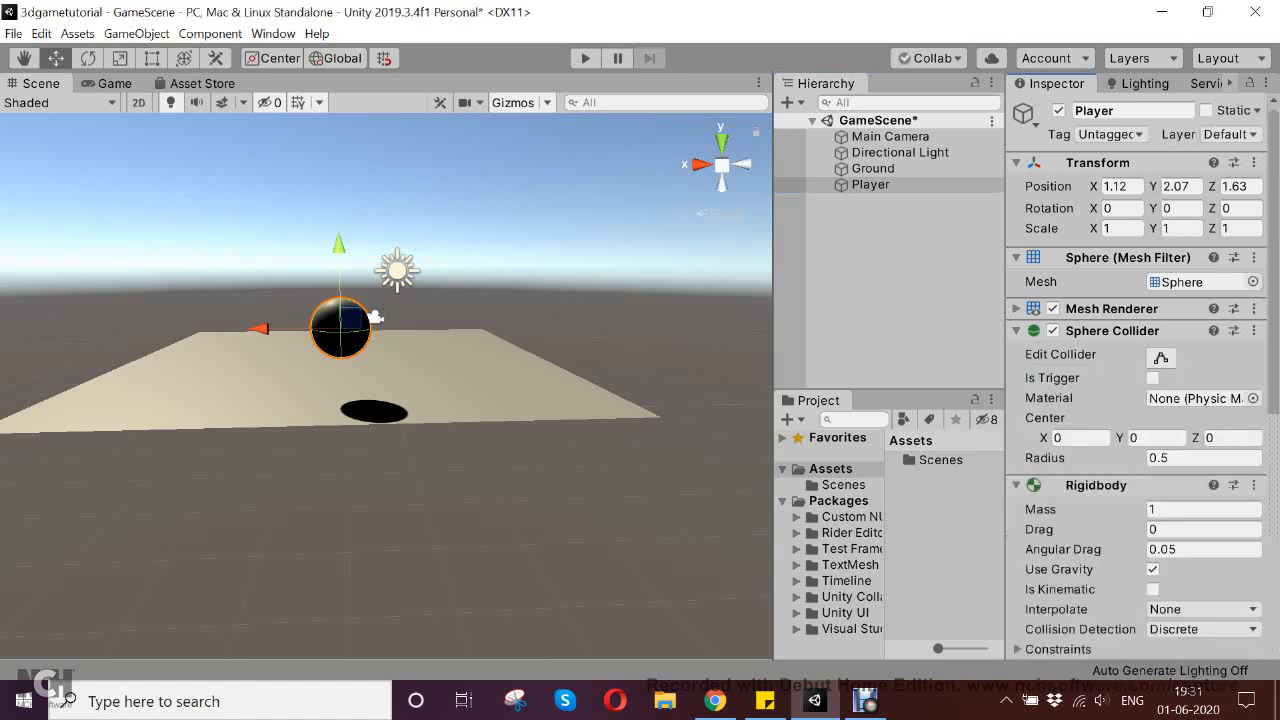
Examine the Player's Rigidbody settings, including the Freeze Position and Freeze Rotation constraints
{"action": "scroll", "coordinate": [1136, 400], "scroll_direction": "down", "scroll_amount": 3}
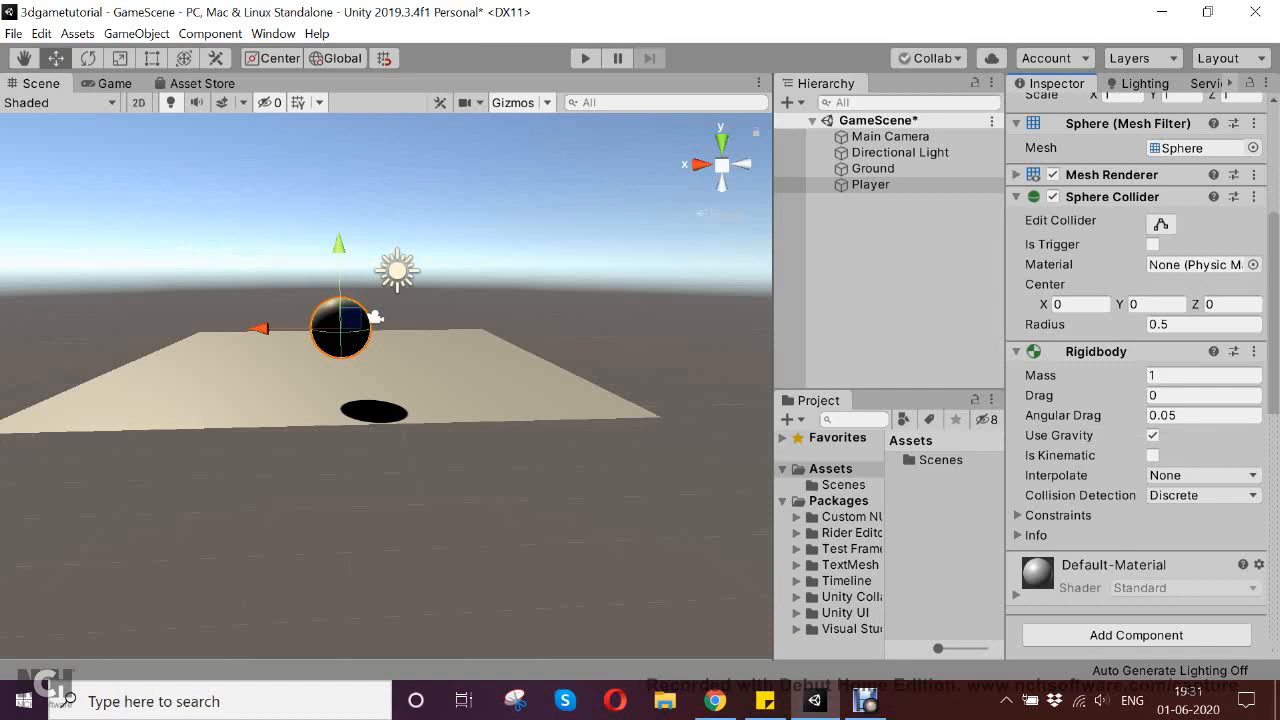
{"action": "left_click", "coordinate": [1018, 516]}
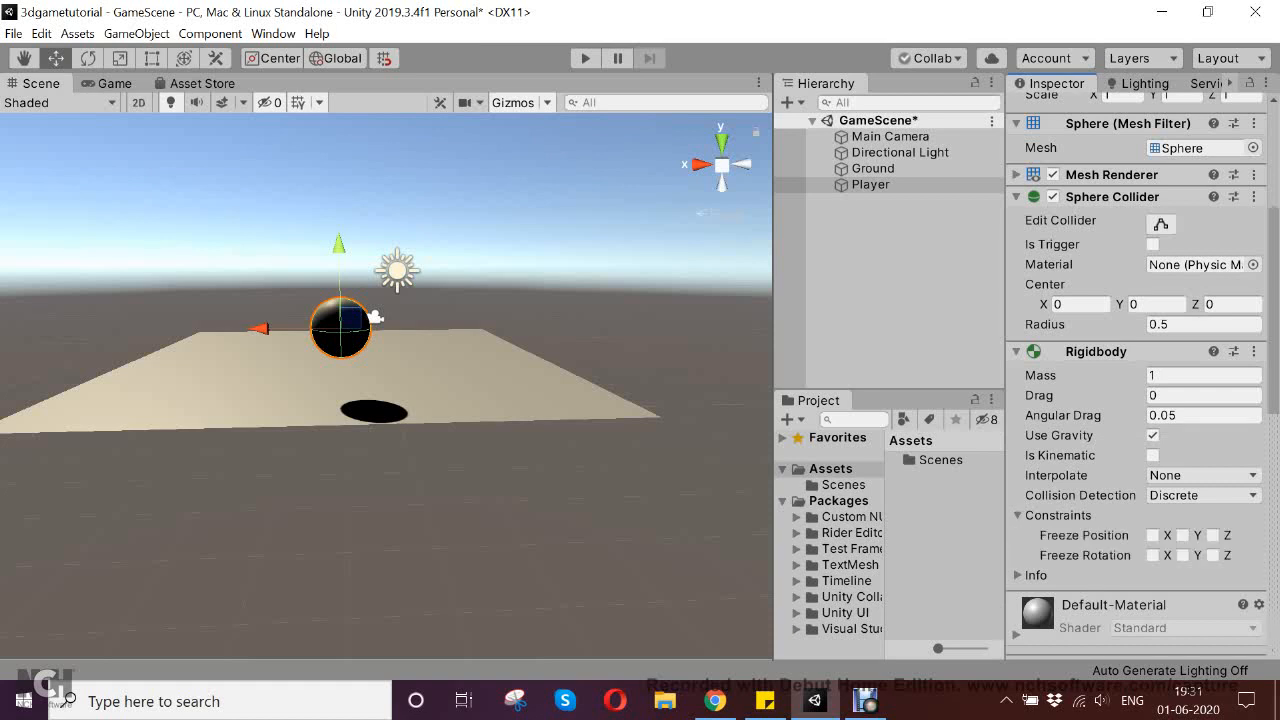
{"action": "left_click", "coordinate": [1018, 516]}
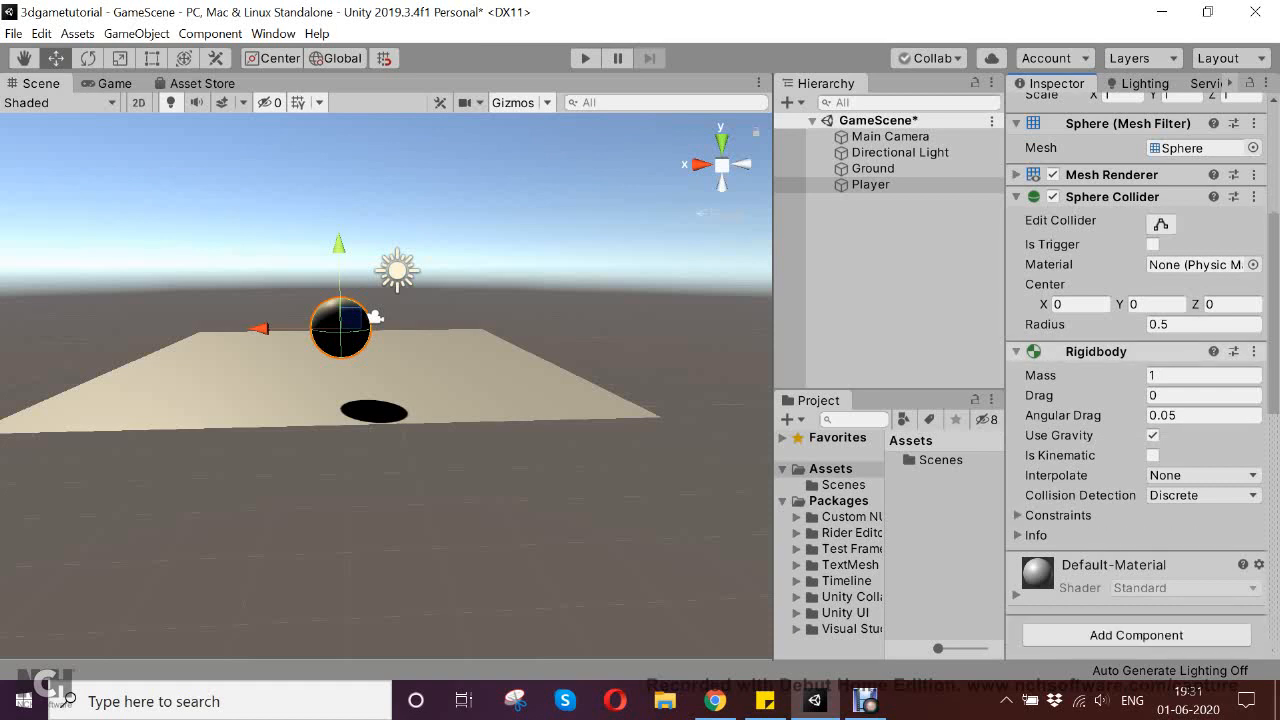
Run the game repeatedly to test the Player's fall under gravity, and compare it with the stopped Game and Scene views
{"action": "key", "text": "ctrl+p"}
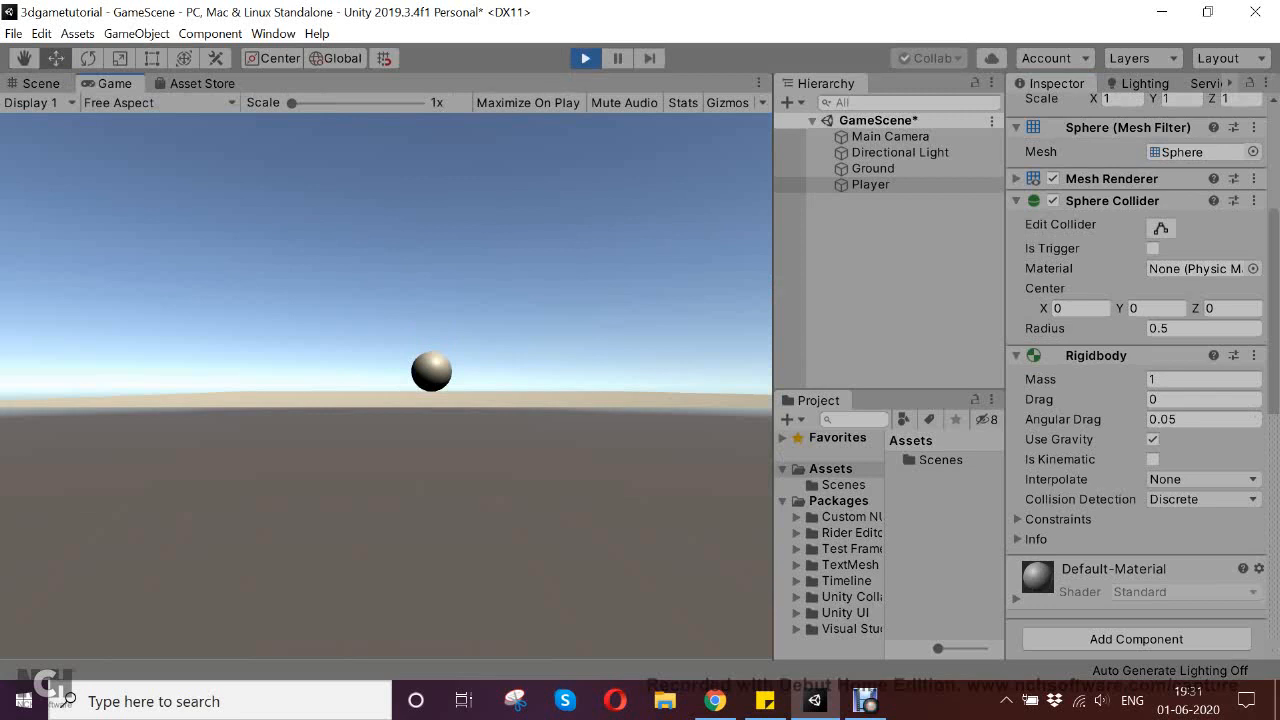
{"action": "left_click", "coordinate": [586, 58]}
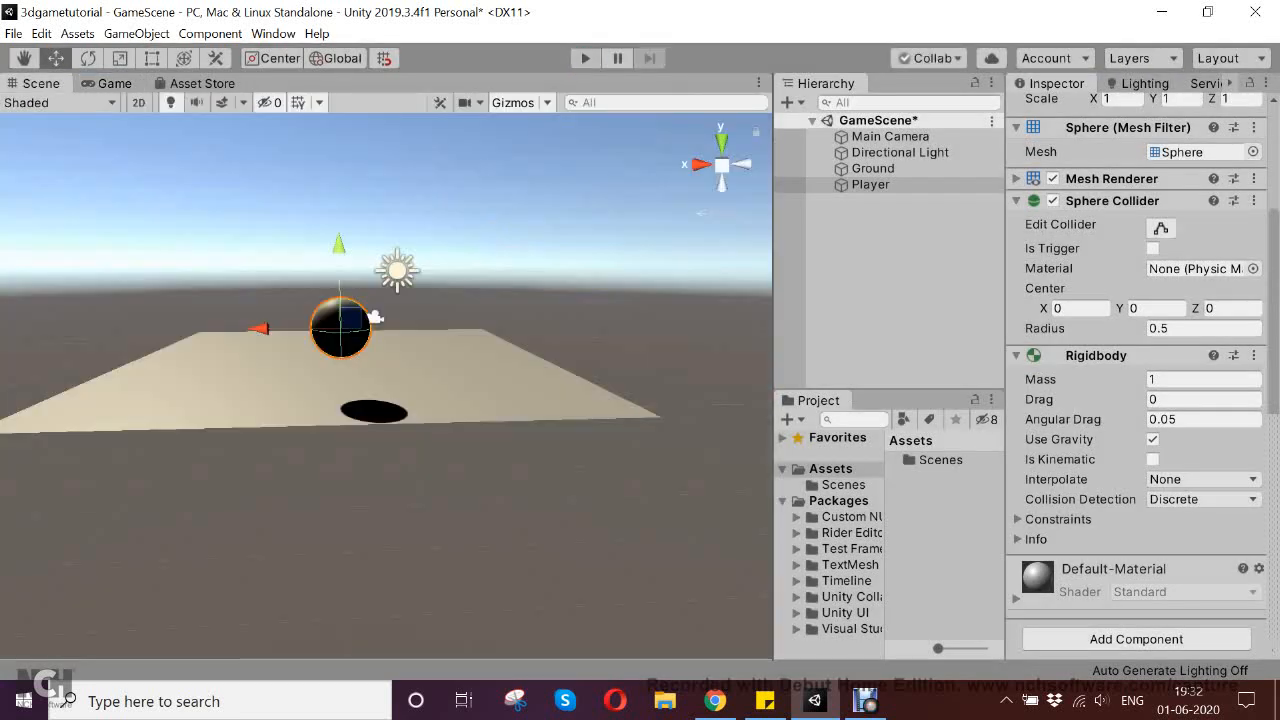
{"action": "left_click", "coordinate": [586, 58]}
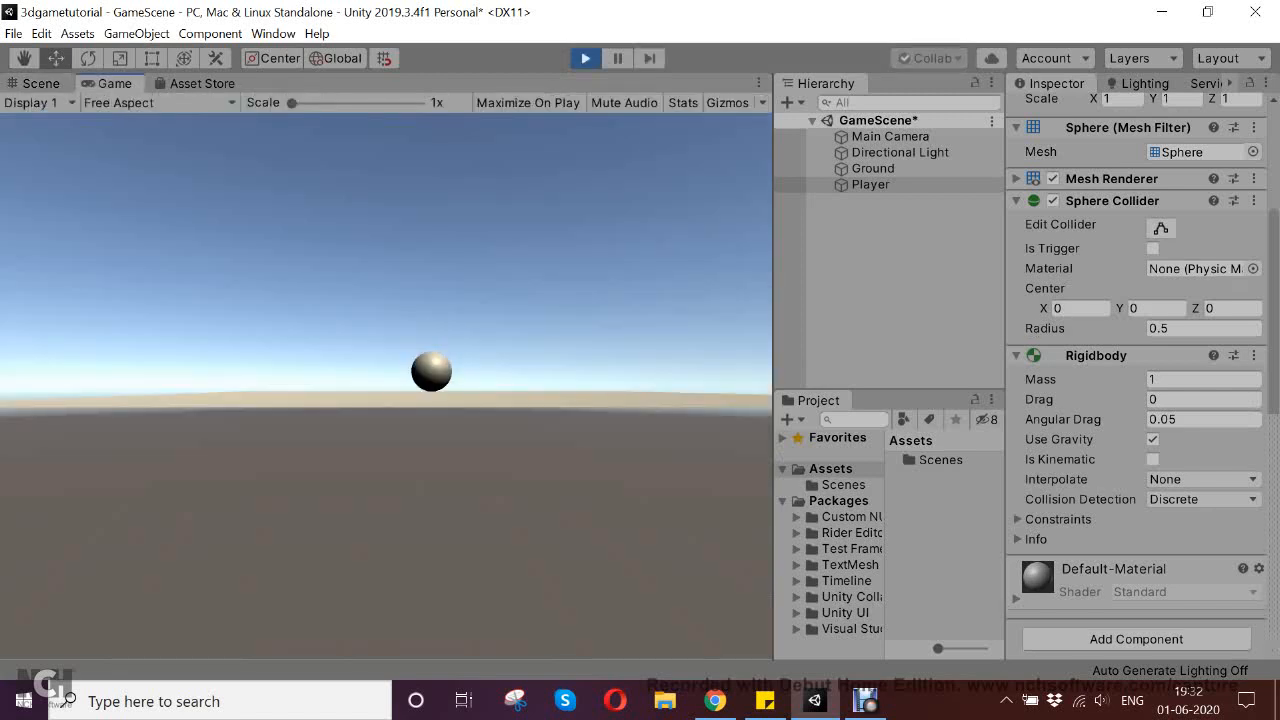
{"action": "key", "text": "ctrl+p"}
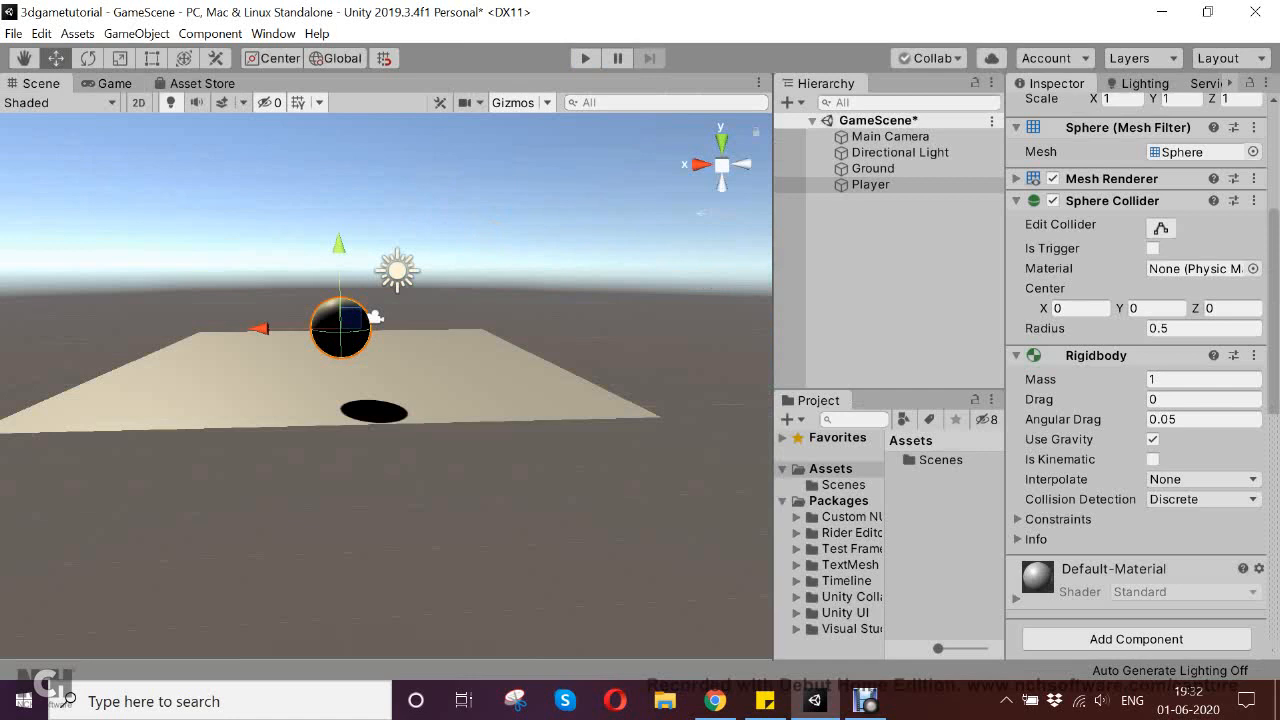
{"action": "left_click", "coordinate": [112, 84]}
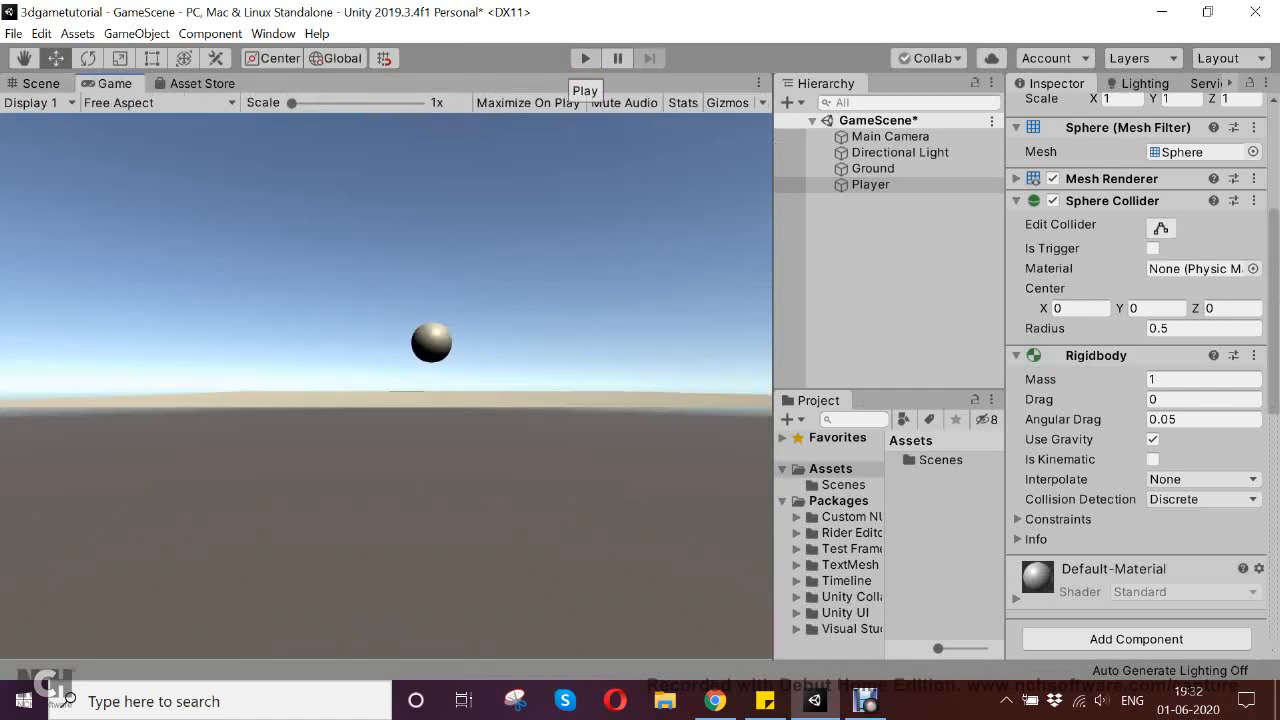
{"action": "left_click", "coordinate": [36, 83]}
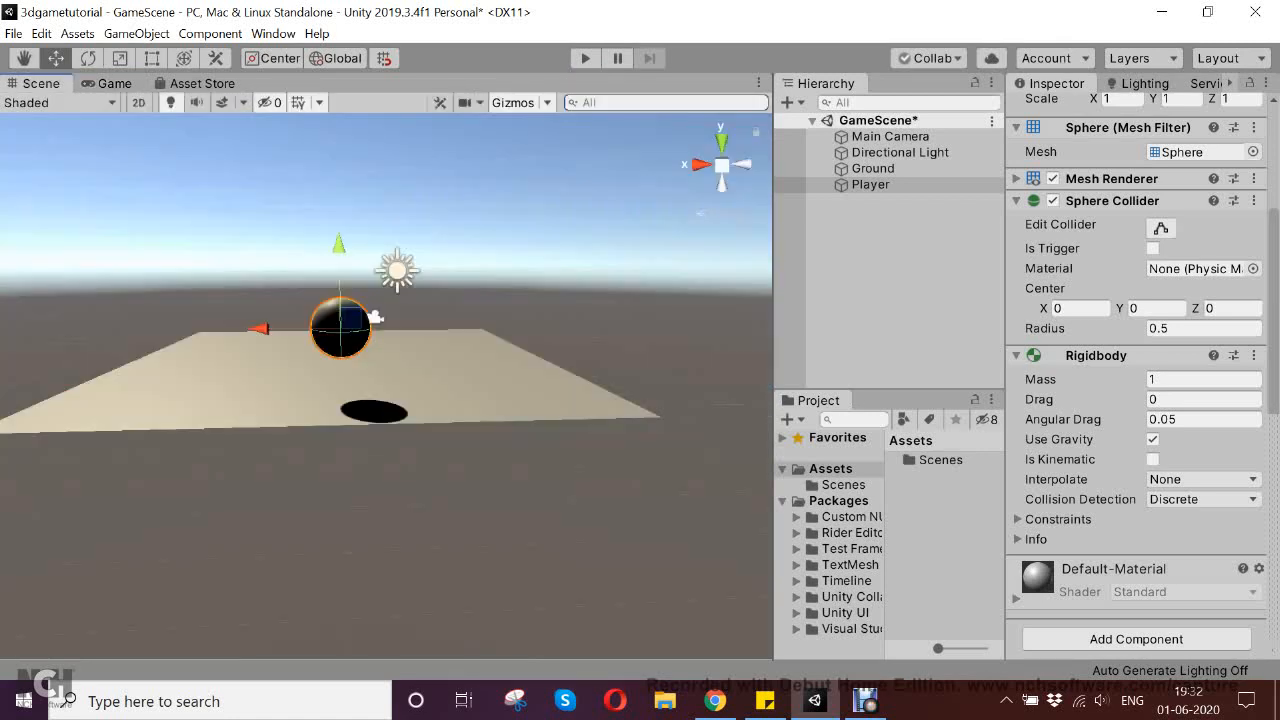
{"action": "left_click", "coordinate": [586, 58]}
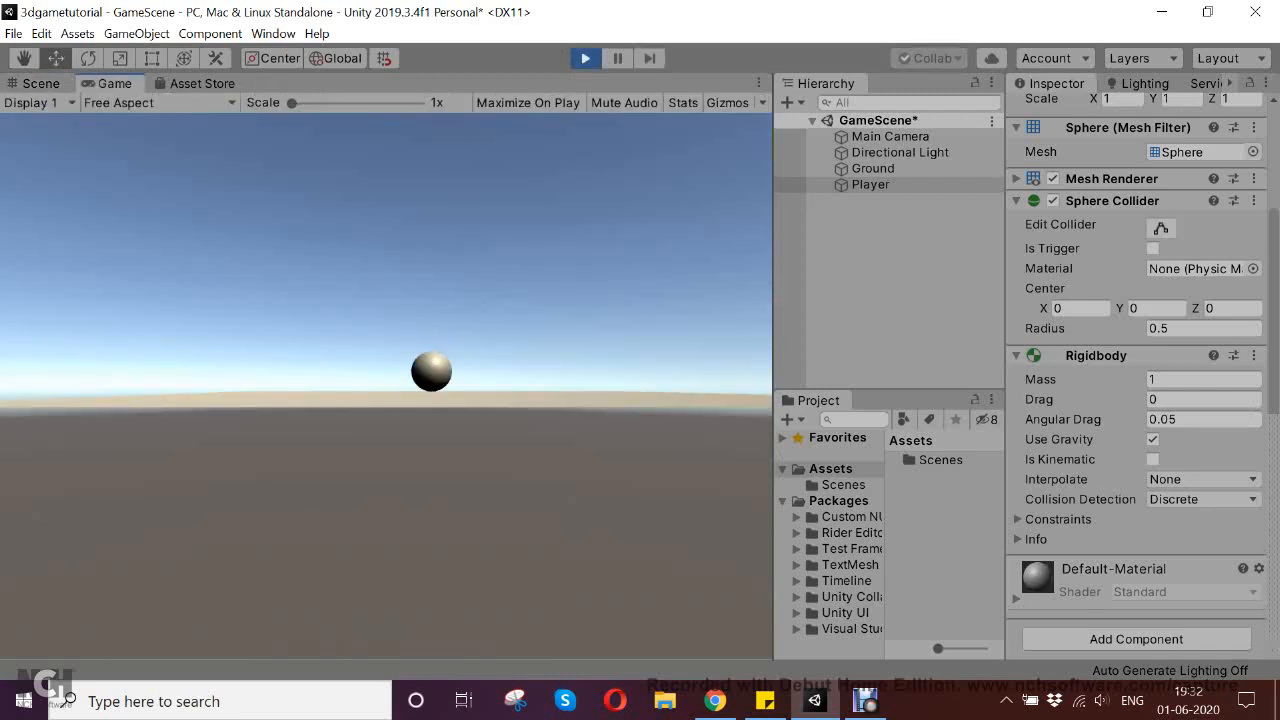
{"action": "key", "text": "ctrl+p"}
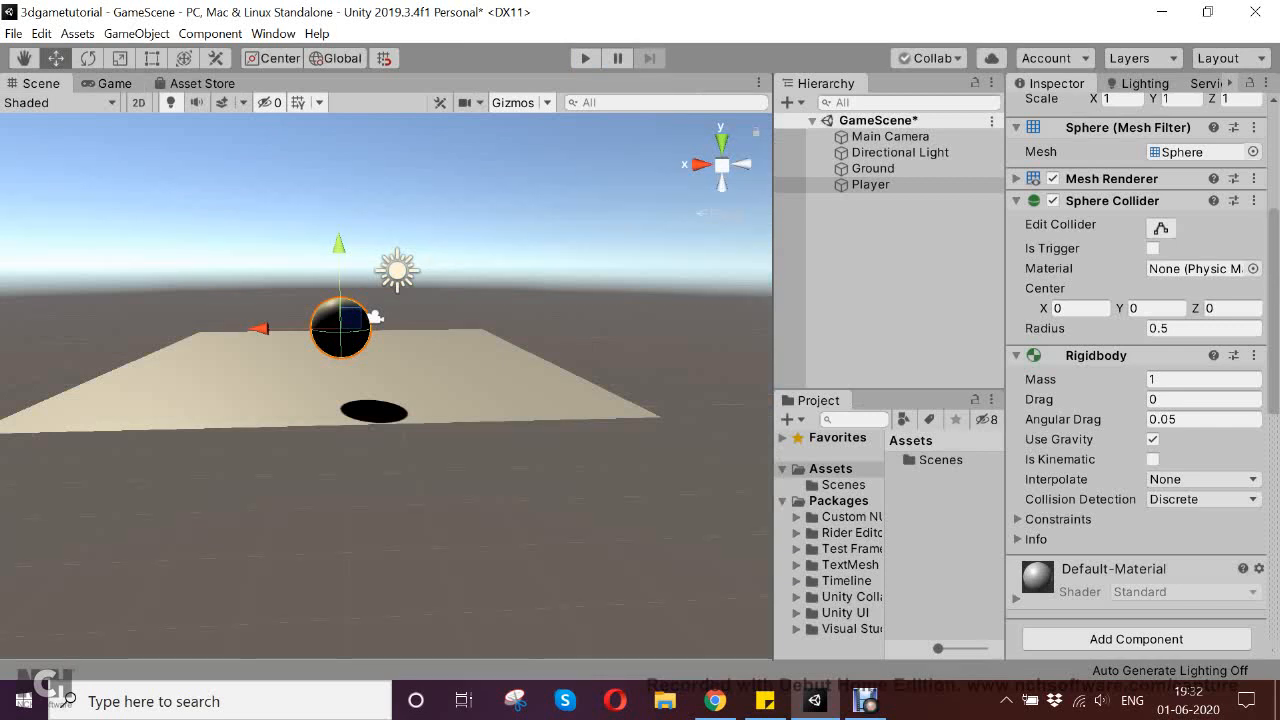
Save the scene and select the Player sphere again
{"action": "key", "text": "ctrl+s"}
{"action": "left_click", "coordinate": [873, 169]}
{"action": "left_click", "coordinate": [871, 185]}
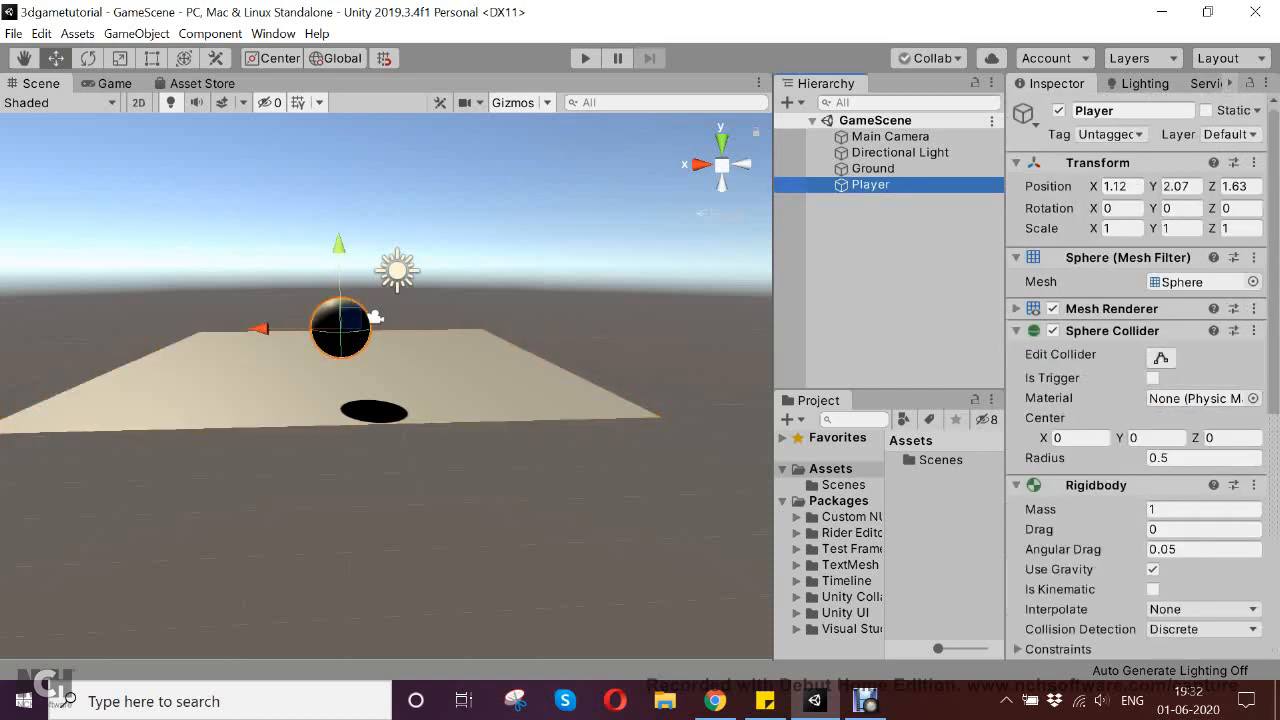
Move the Player sphere to about X 0.89 and Y 1.4, just above the Ground, and check it in the Game view
{"action": "left_click_drag", "start_coordinate": [339, 246], "coordinate": [339, 286]}
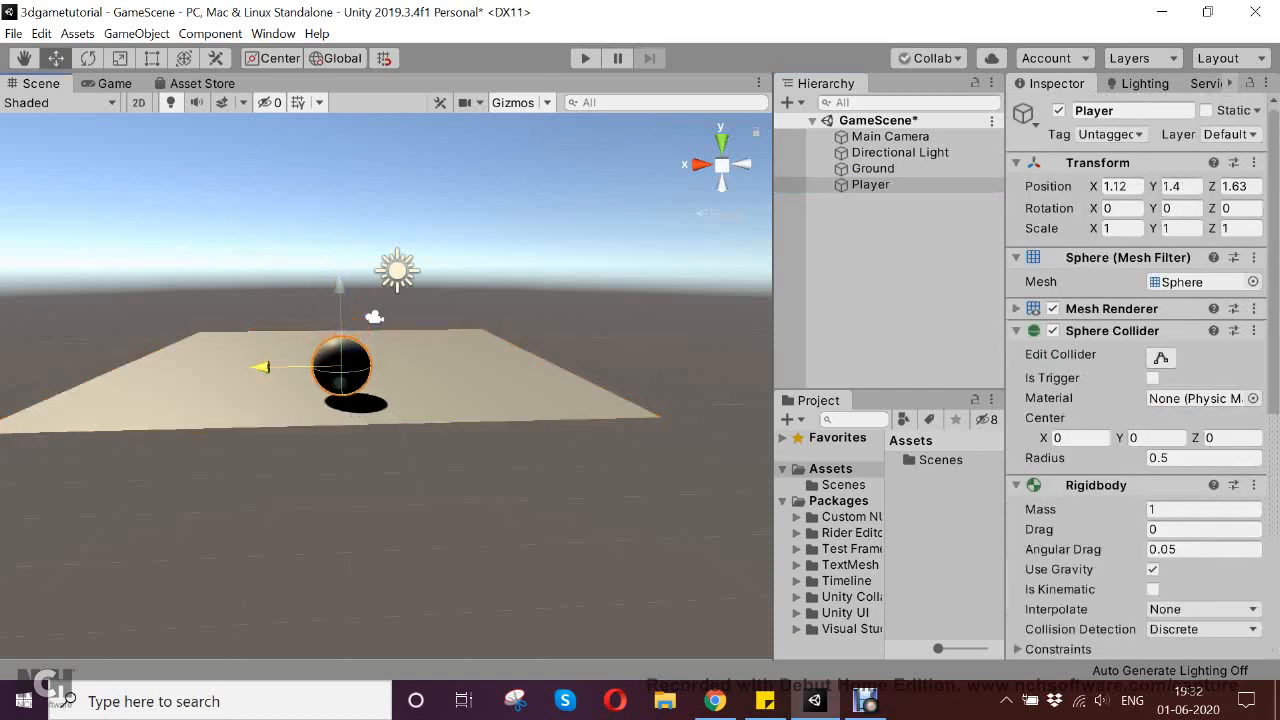
{"action": "left_click_drag", "start_coordinate": [262, 367], "coordinate": [276, 367]}
{"action": "left_click_drag", "start_coordinate": [352, 284], "coordinate": [353, 290]}
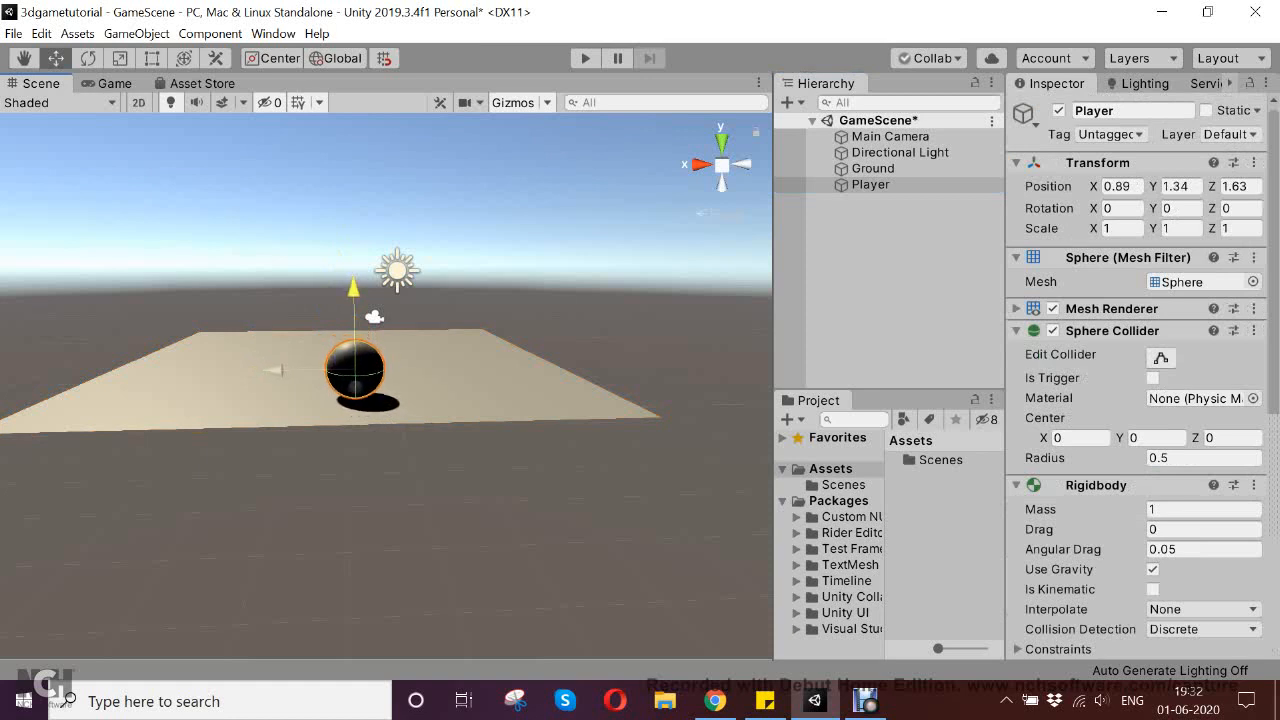
{"action": "key", "text": "ctrl+z"}
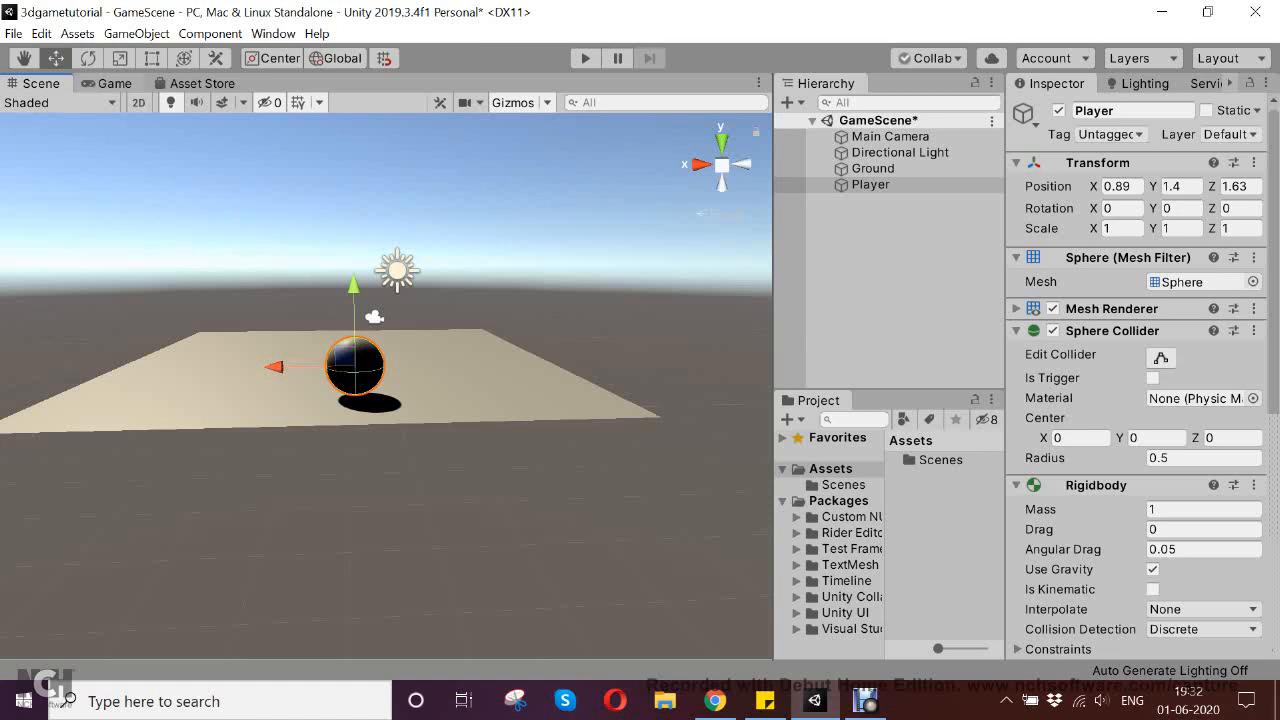
{"action": "left_click", "coordinate": [113, 84]}
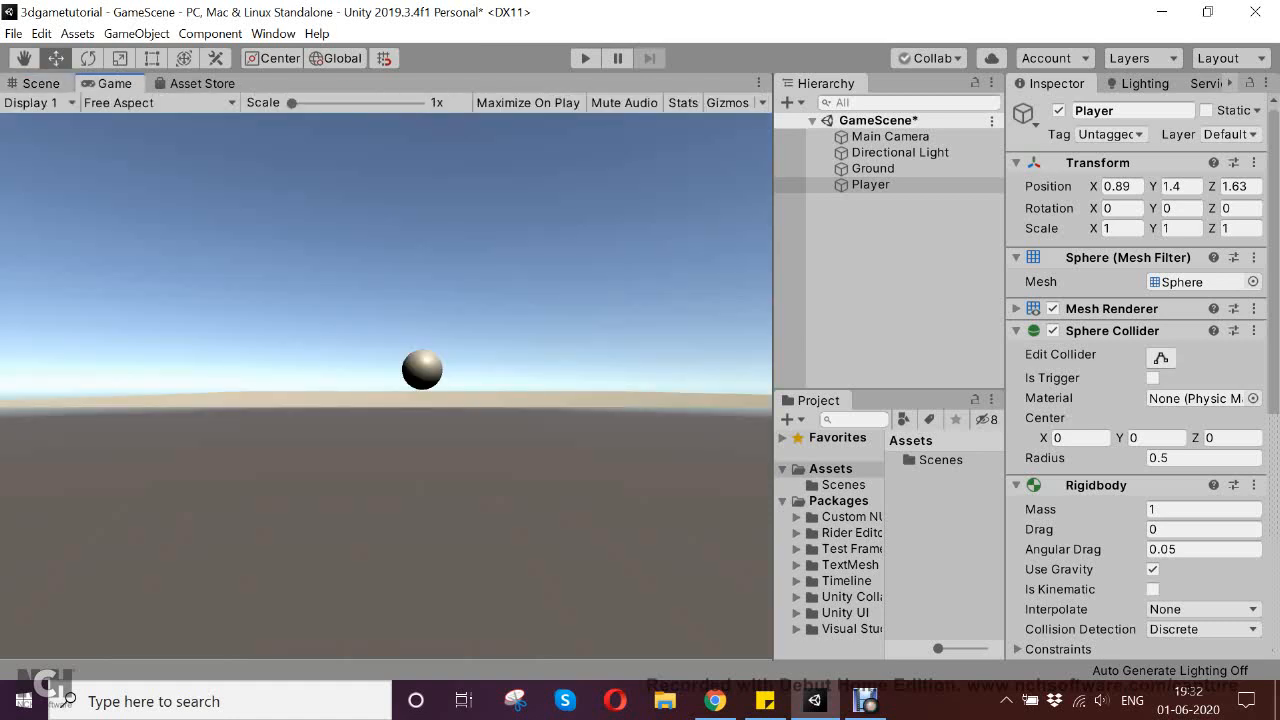
{"action": "left_click", "coordinate": [41, 84]}
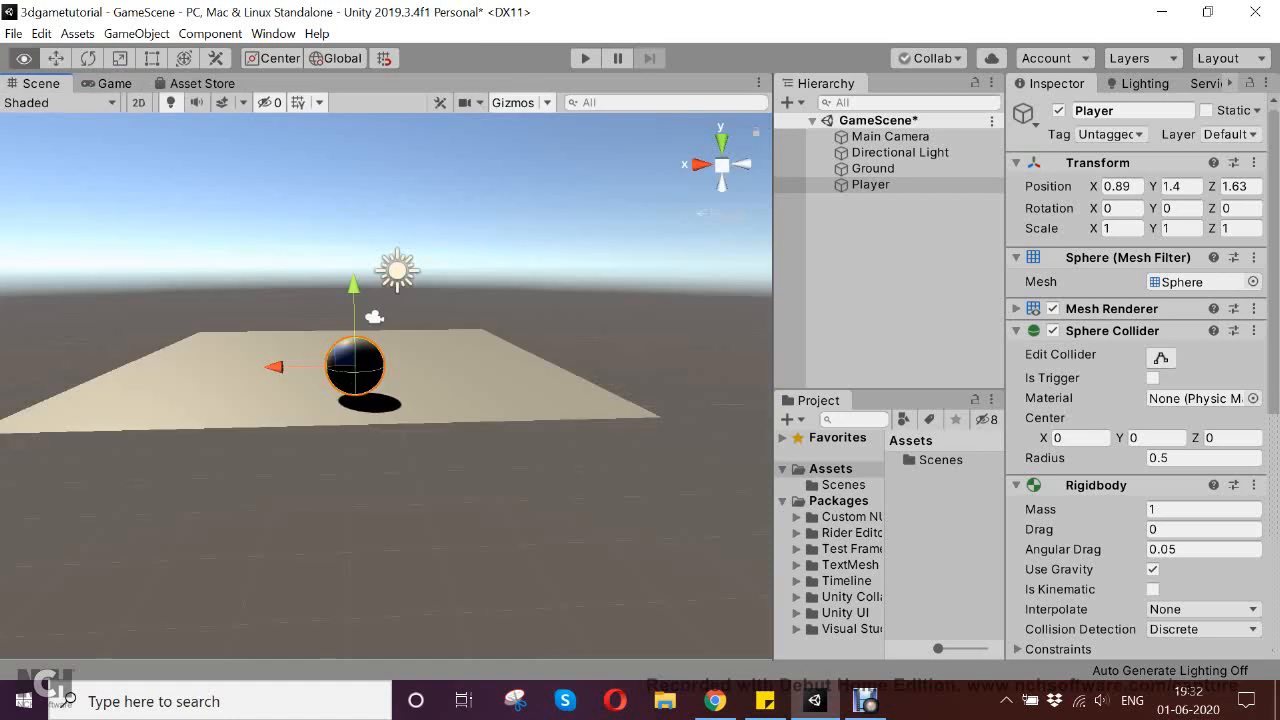
Raise the Main Camera to about Y 2.92 and check its framing of the Ground in the Game view
{"action": "left_click_drag", "start_coordinate": [390, 400], "coordinate": [387, 402], "text": "alt"}
{"action": "left_click", "coordinate": [890, 137]}
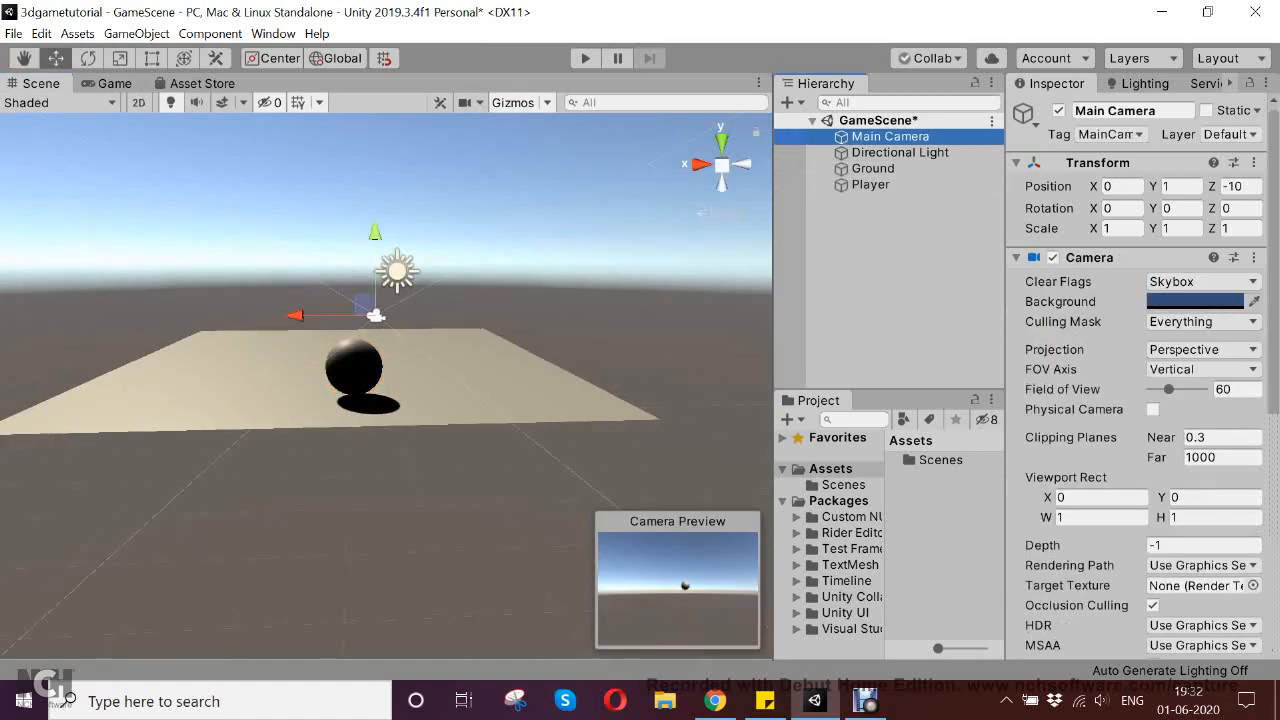
{"action": "left_click_drag", "start_coordinate": [375, 234], "coordinate": [375, 182]}
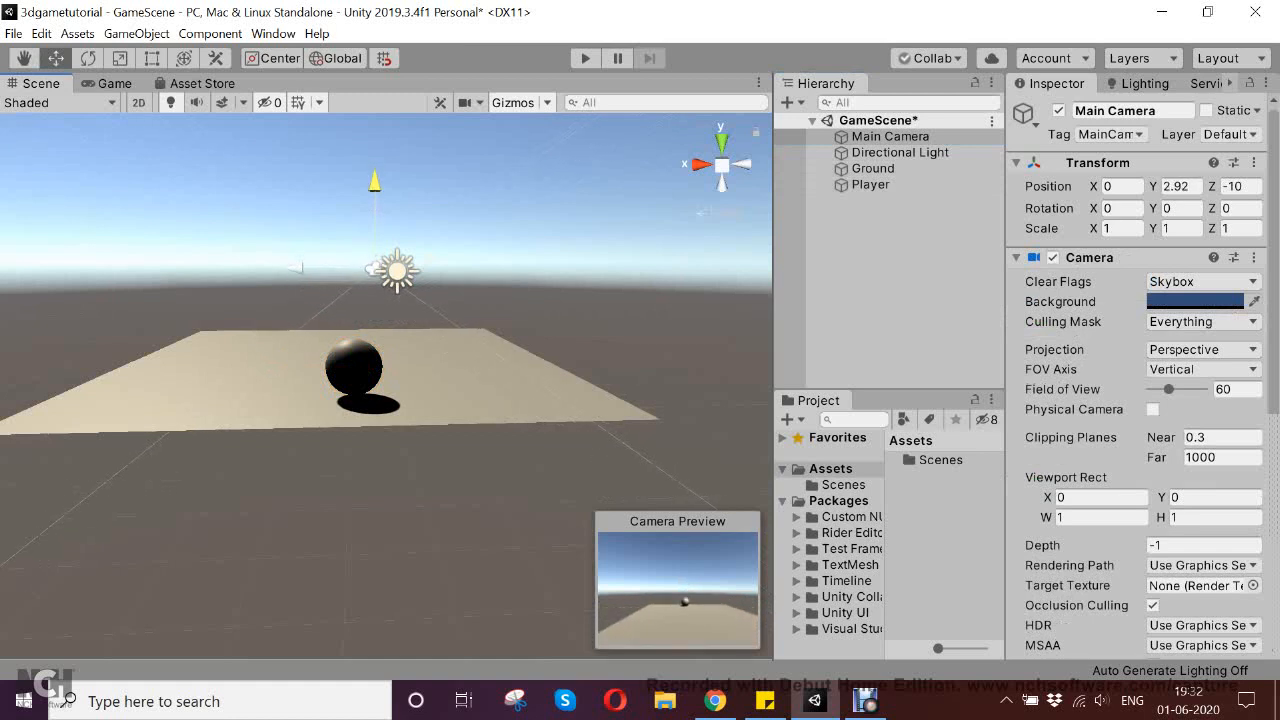
{"action": "left_click", "coordinate": [114, 83]}
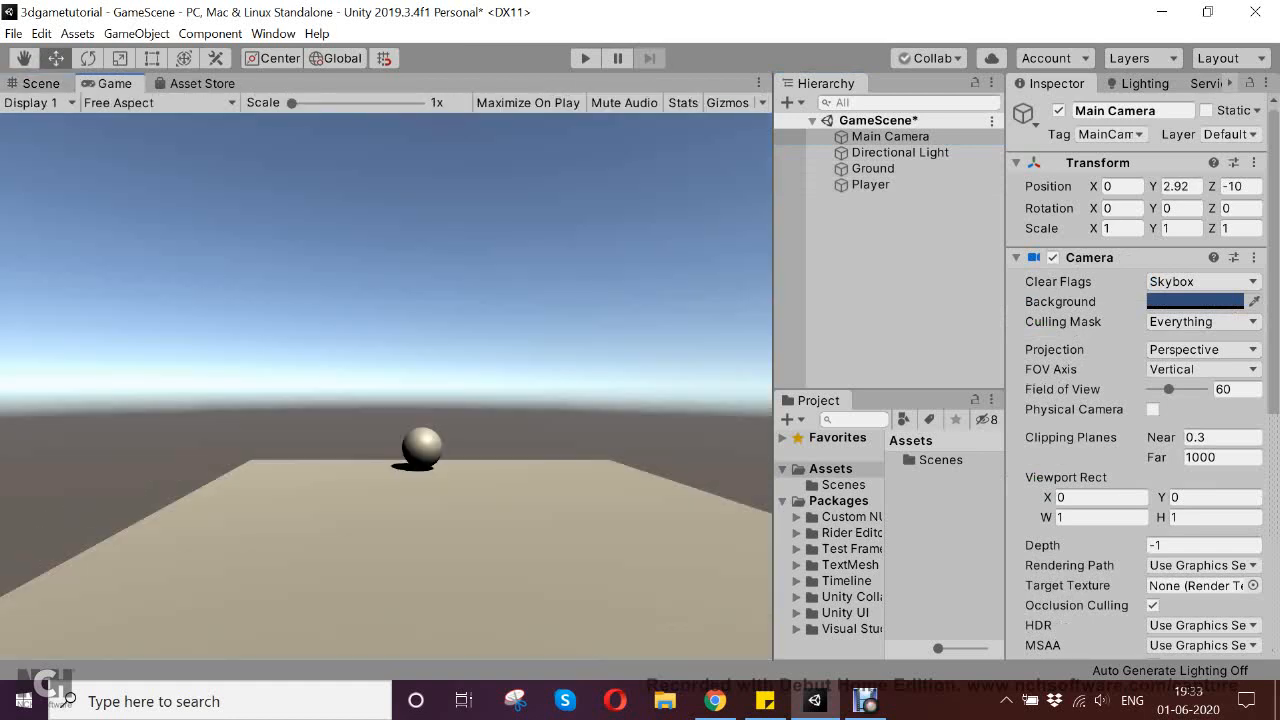
{"action": "left_click", "coordinate": [40, 83]}
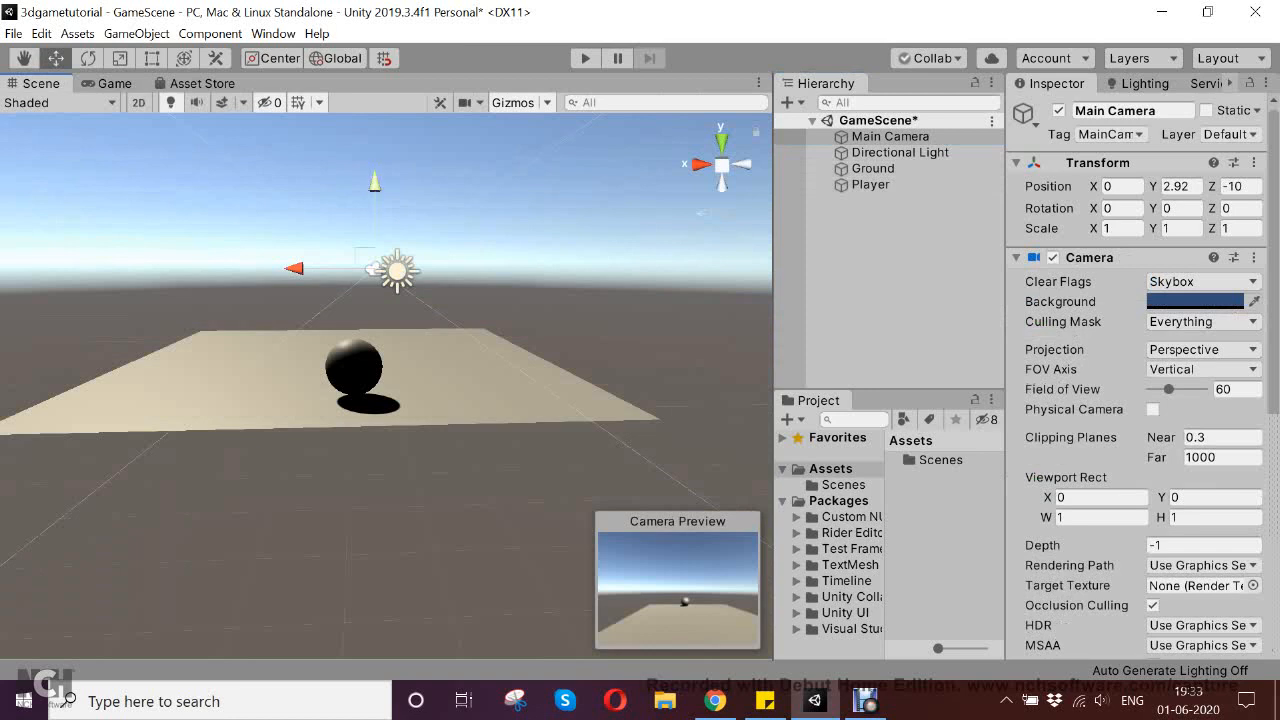
Run the game briefly to test the Player's fall as seen from the raised camera, and stop it
{"action": "left_click", "coordinate": [114, 83]}
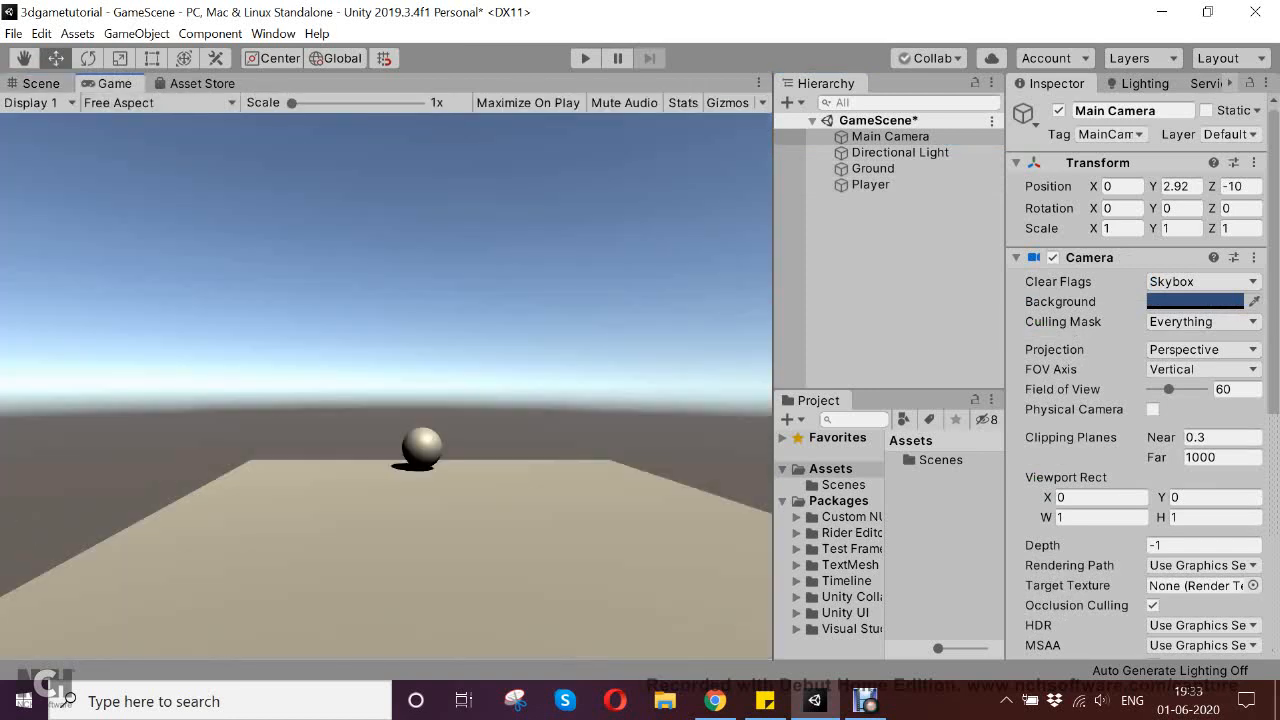
{"action": "key", "text": "ctrl+p"}
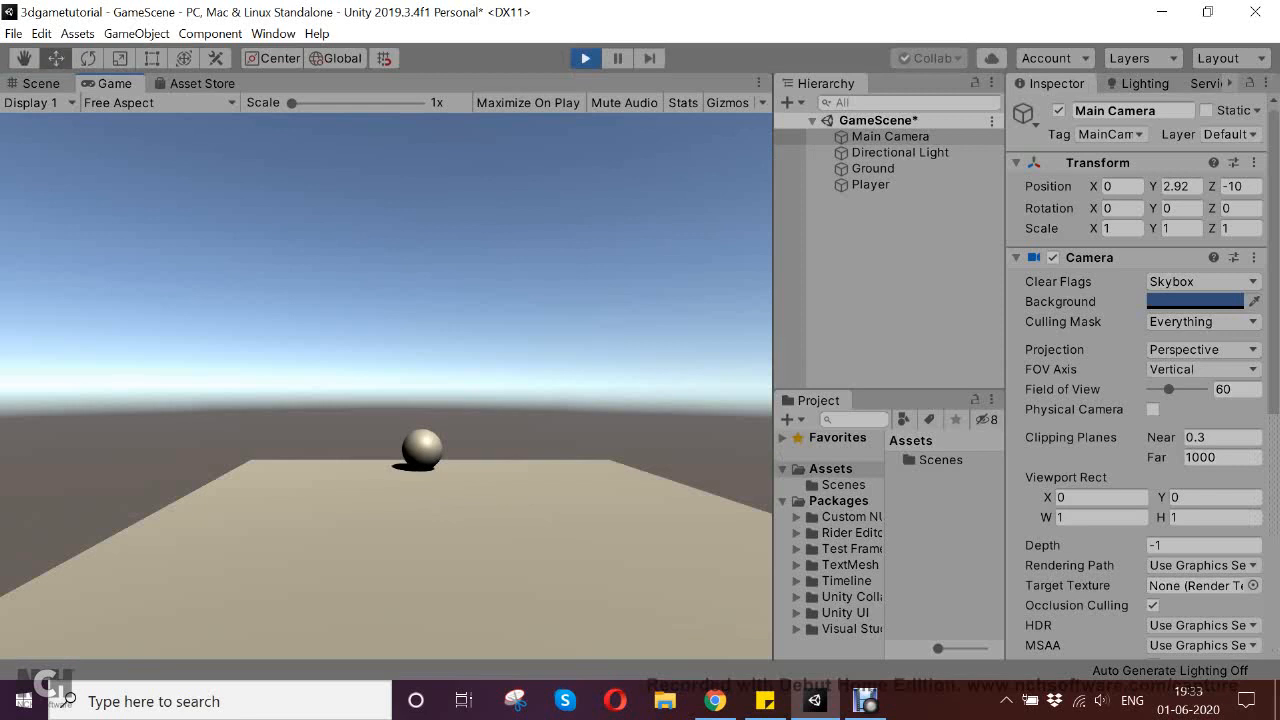
{"action": "key", "text": "ctrl+p"}
{"action": "left_click", "coordinate": [40, 84]}
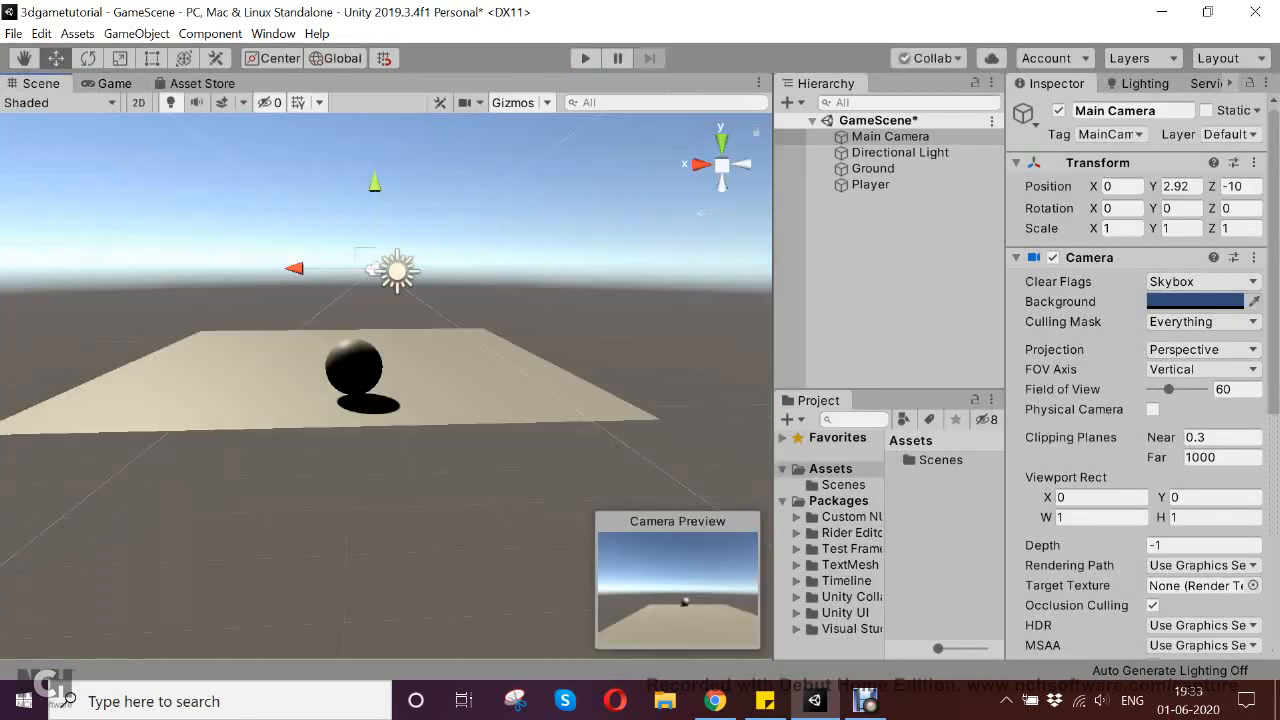
Move the Player sphere along Z to about -5.86, closer to the camera, and check it in the Game view
{"action": "left_click_drag", "start_coordinate": [200, 320], "coordinate": [660, 300], "text": "alt"}
{"action": "left_click_drag", "start_coordinate": [400, 320], "coordinate": [565, 388], "text": "alt"}
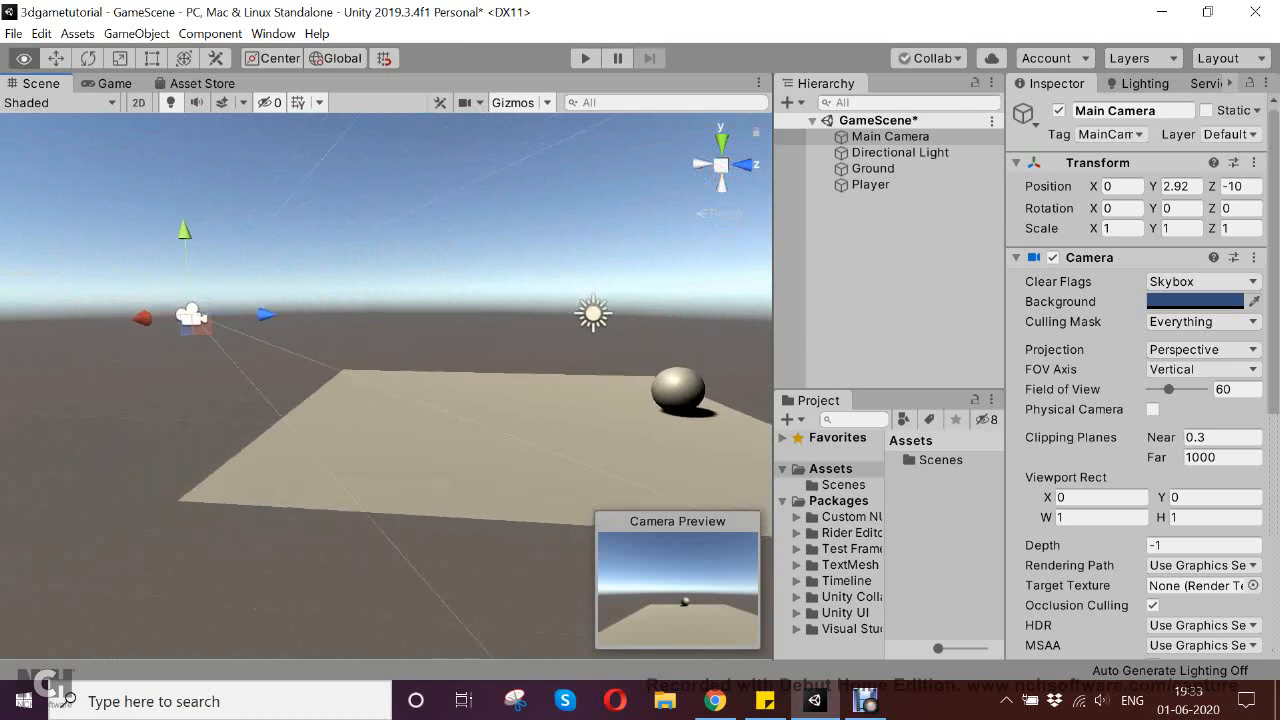
{"action": "left_click_drag", "start_coordinate": [400, 350], "coordinate": [424, 379], "text": "alt"}
{"action": "left_click", "coordinate": [575, 355]}
{"action": "left_click", "coordinate": [110, 83]}
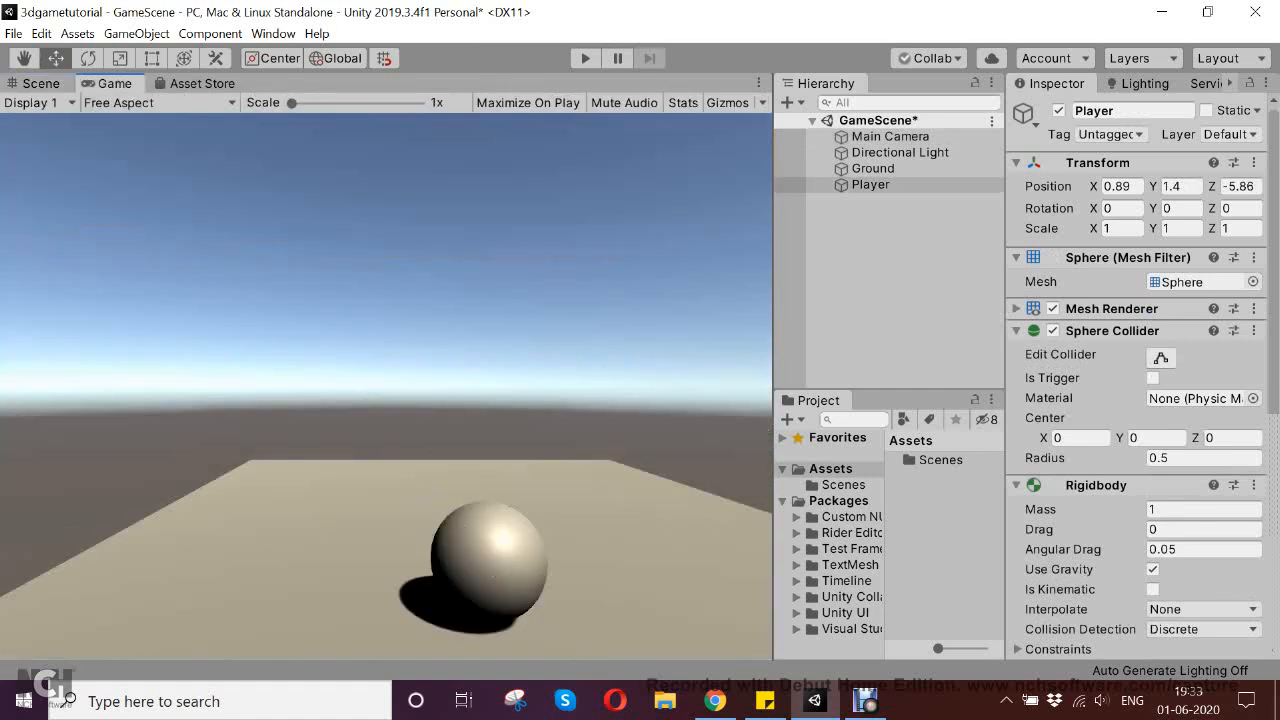
Move the Main Camera to about Y 3.25 and Z -10.14, and check its framing in the Game view
{"action": "left_click", "coordinate": [38, 83]}
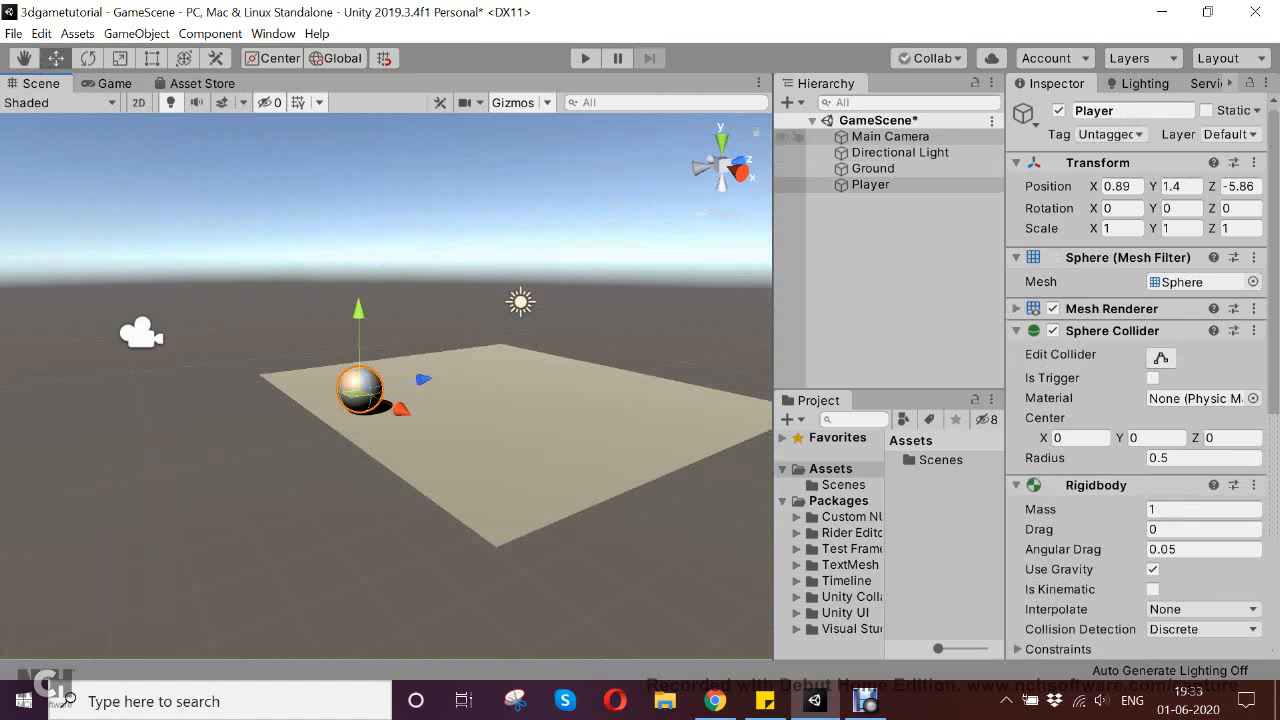
{"action": "left_click", "coordinate": [880, 136]}
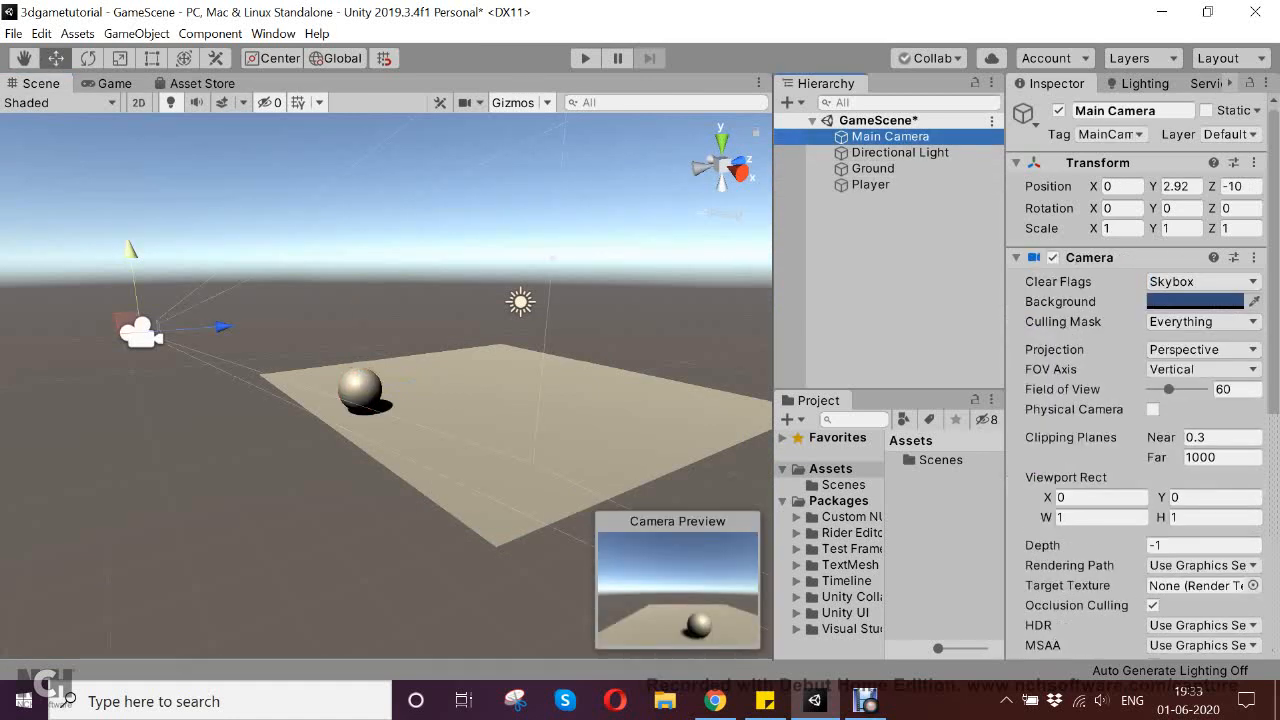
{"action": "left_click_drag", "start_coordinate": [131, 249], "coordinate": [127, 230]}
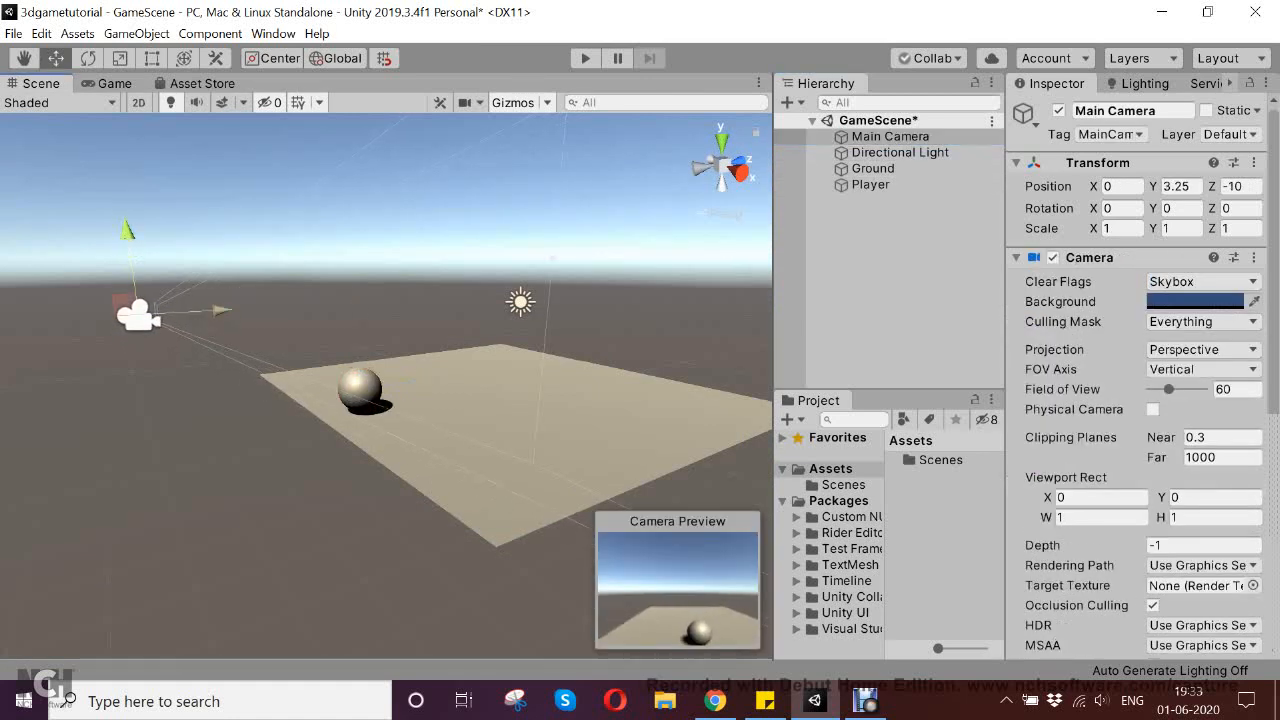
{"action": "left_click_drag", "start_coordinate": [221, 311], "coordinate": [212, 311]}
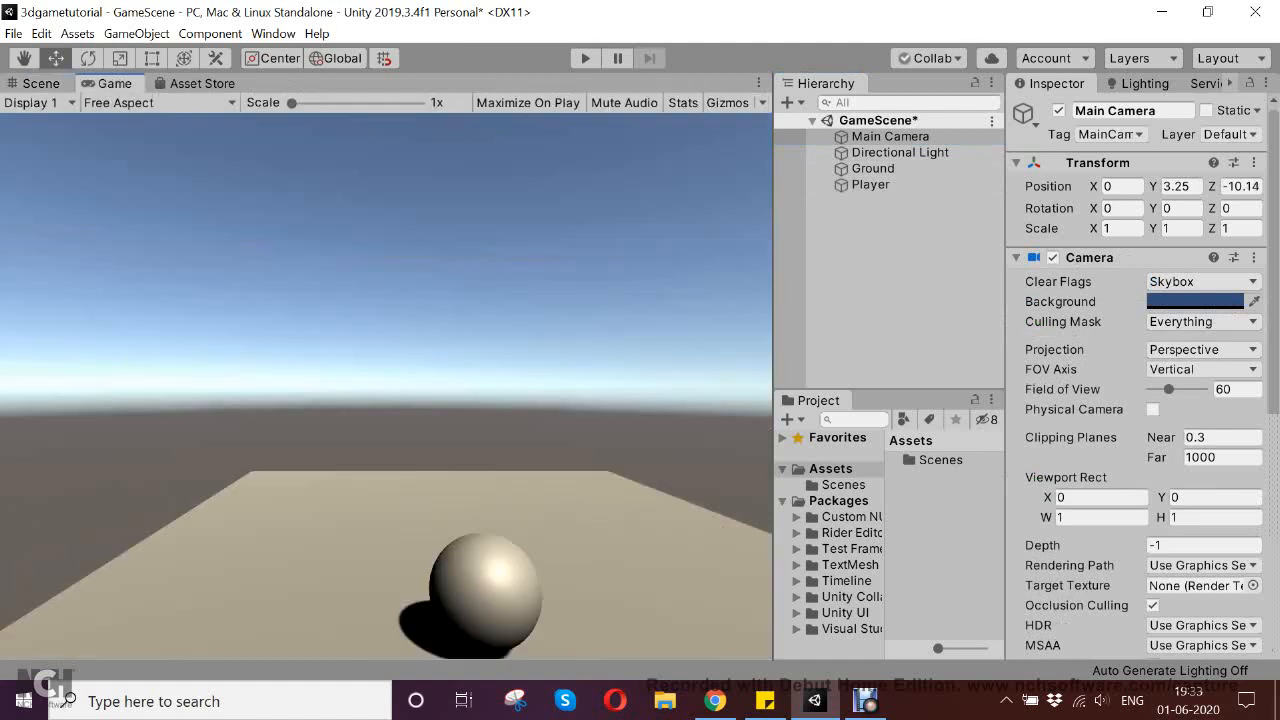
{"action": "left_click", "coordinate": [100, 83]}
{"action": "left_click", "coordinate": [41, 83]}
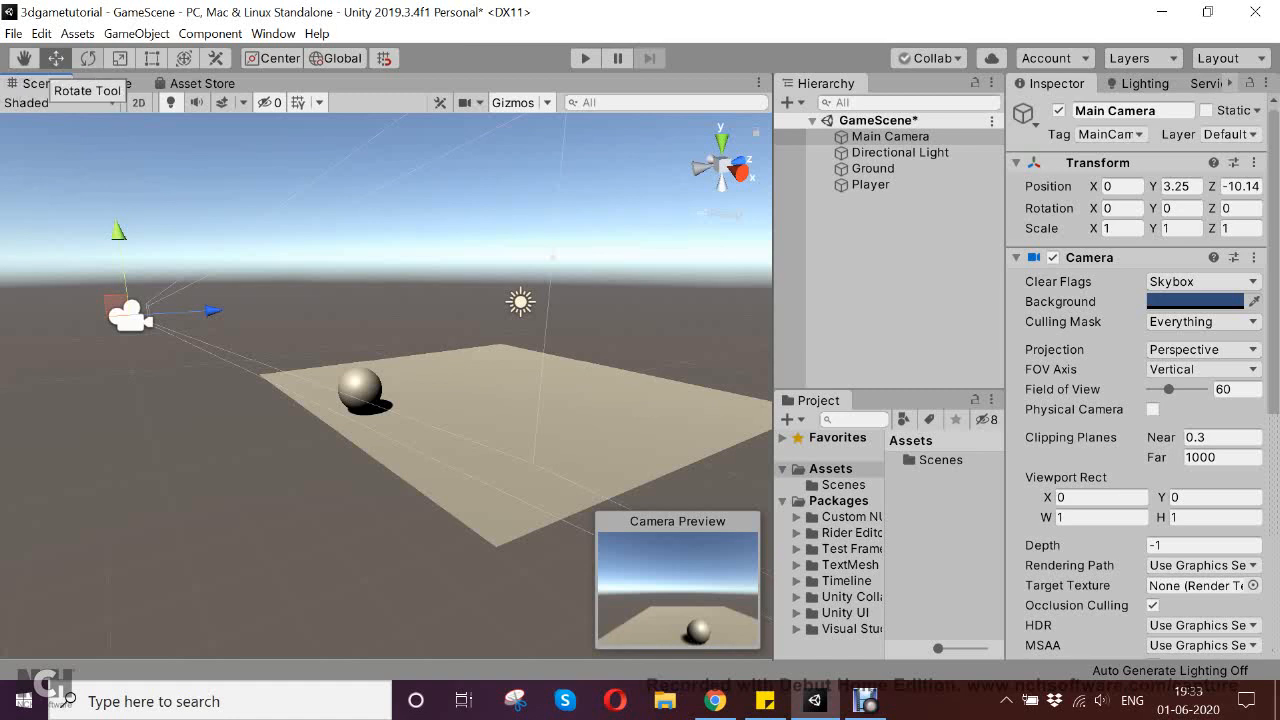
Tilt the Main Camera down toward the Player with the Rotate tool, to an X rotation of about 20.27 degrees
{"action": "left_click", "coordinate": [88, 58]}
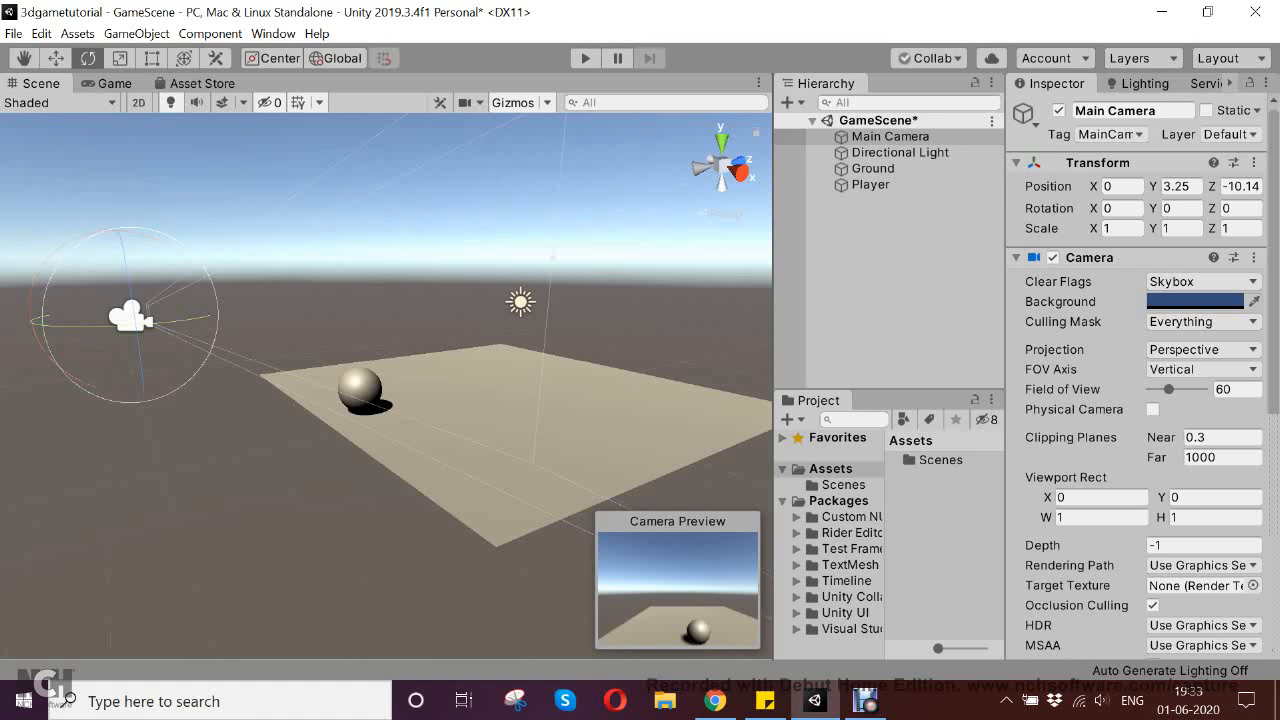
{"action": "right_click_drag", "start_coordinate": [386, 386], "coordinate": [386, 386]}
{"action": "left_click_drag", "start_coordinate": [386, 386], "coordinate": [360, 447], "text": "alt"}
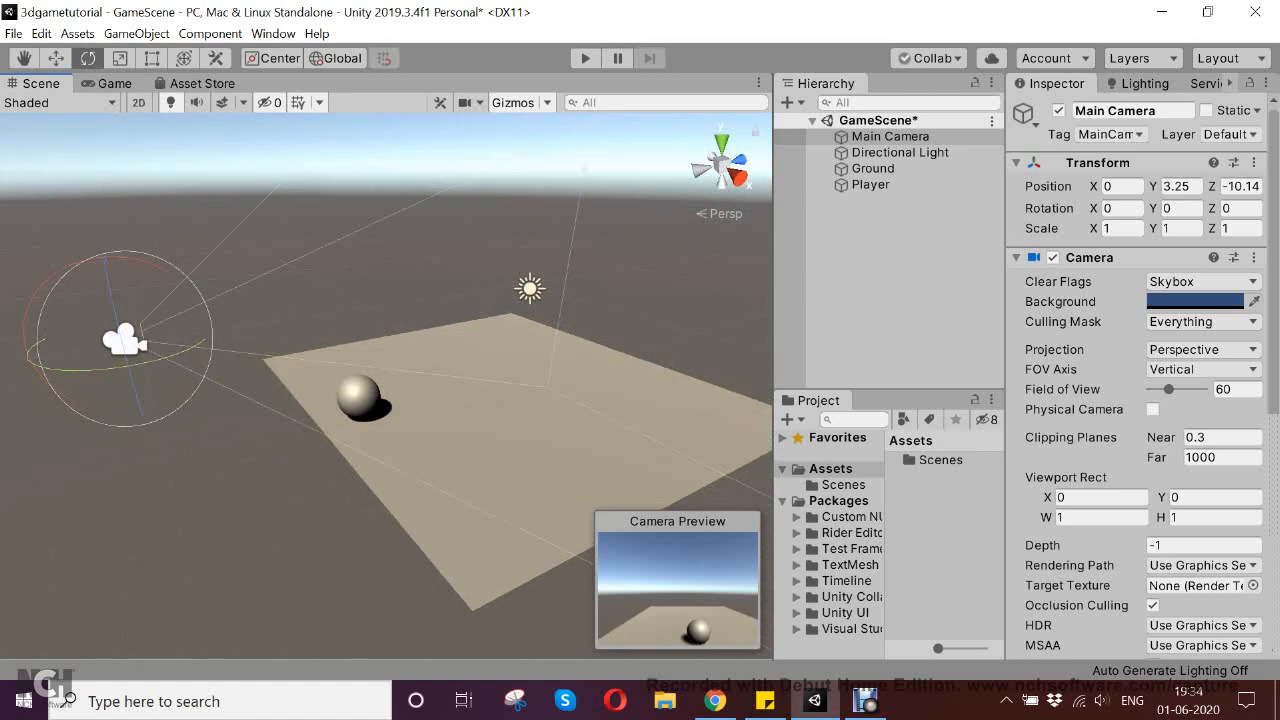
{"action": "left_click_drag", "start_coordinate": [208, 311], "coordinate": [212, 326]}
{"action": "key", "text": "ctrl+z"}
{"action": "key", "text": "alt"}
{"action": "left_click_drag", "start_coordinate": [225, 385], "coordinate": [420, 385], "text": "alt"}
{"action": "left_click_drag", "start_coordinate": [314, 459], "coordinate": [314, 404]}
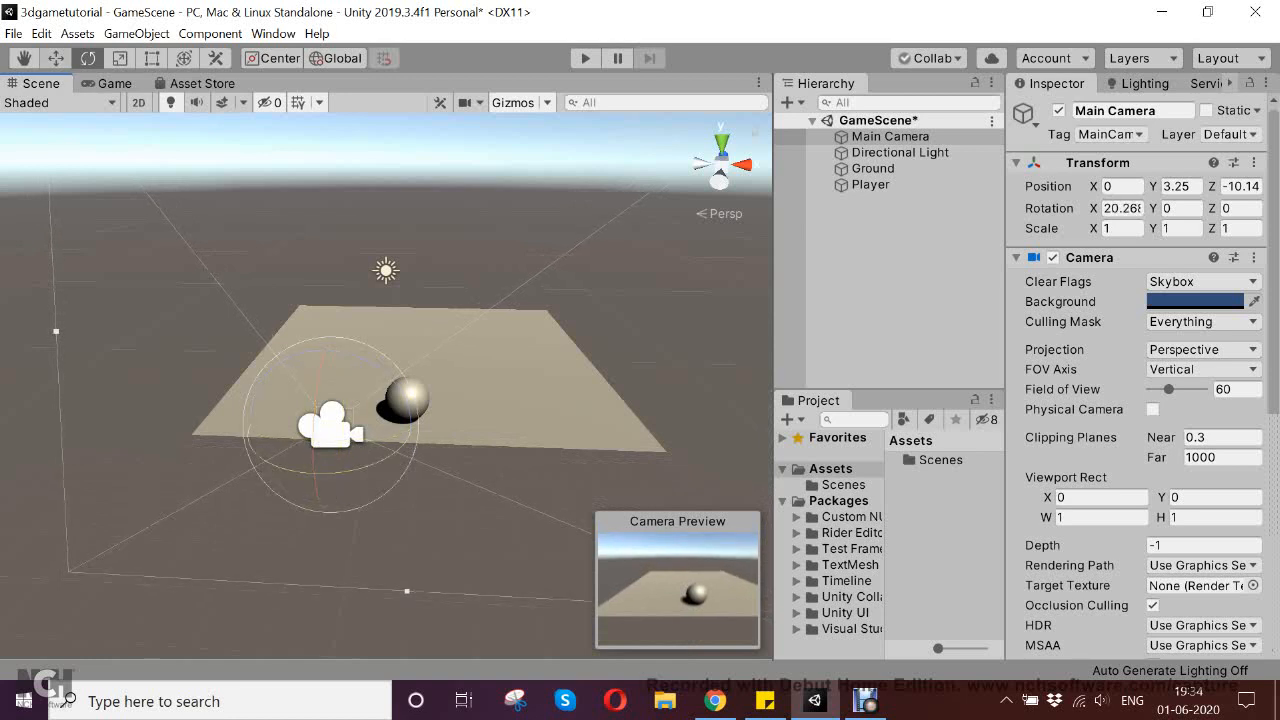
Move the Main Camera to about X 0.45 and Z -9.07 to frame the Player, and save the scene
{"action": "left_click", "coordinate": [56, 58]}
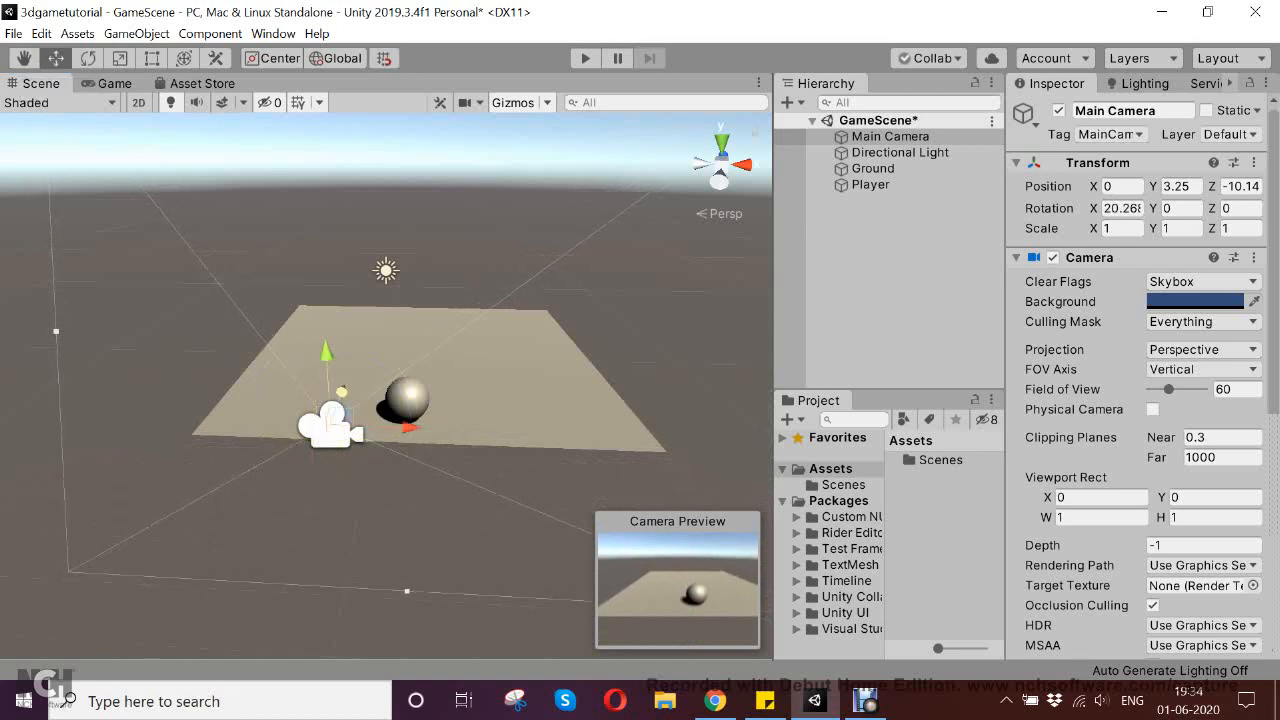
{"action": "left_click_drag", "start_coordinate": [342, 392], "coordinate": [353, 358]}
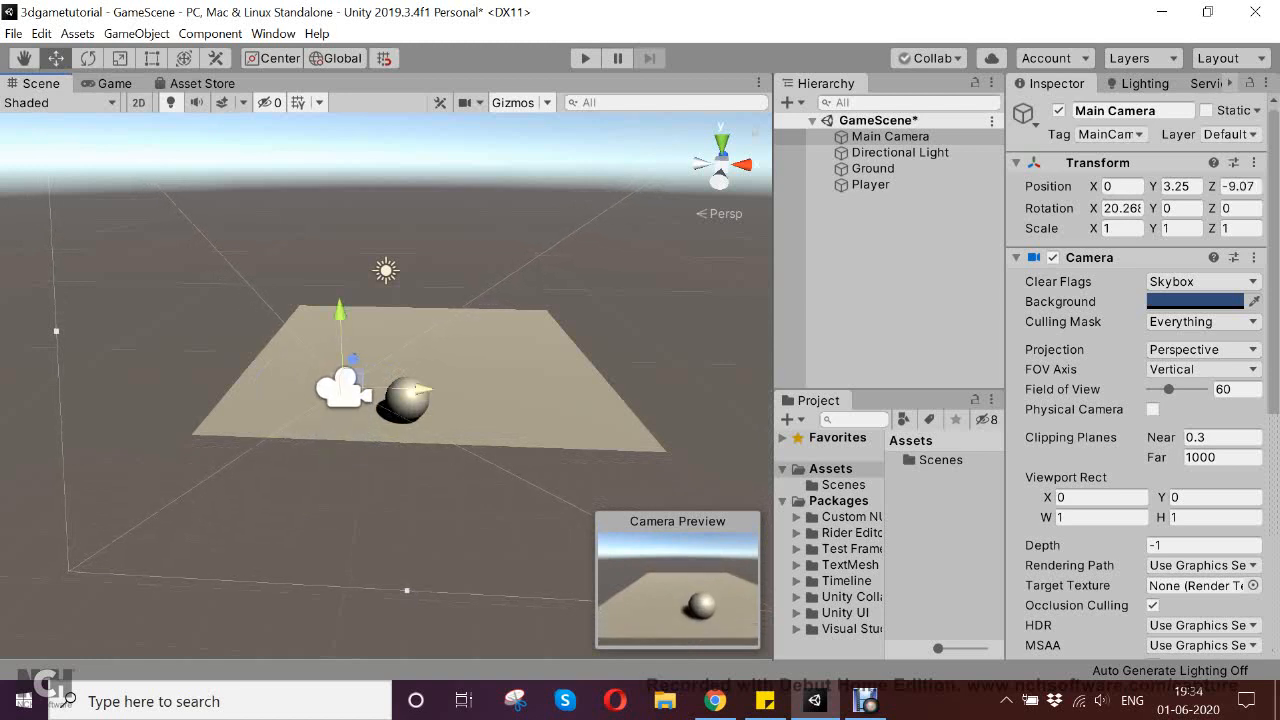
{"action": "left_click_drag", "start_coordinate": [421, 389], "coordinate": [451, 389]}
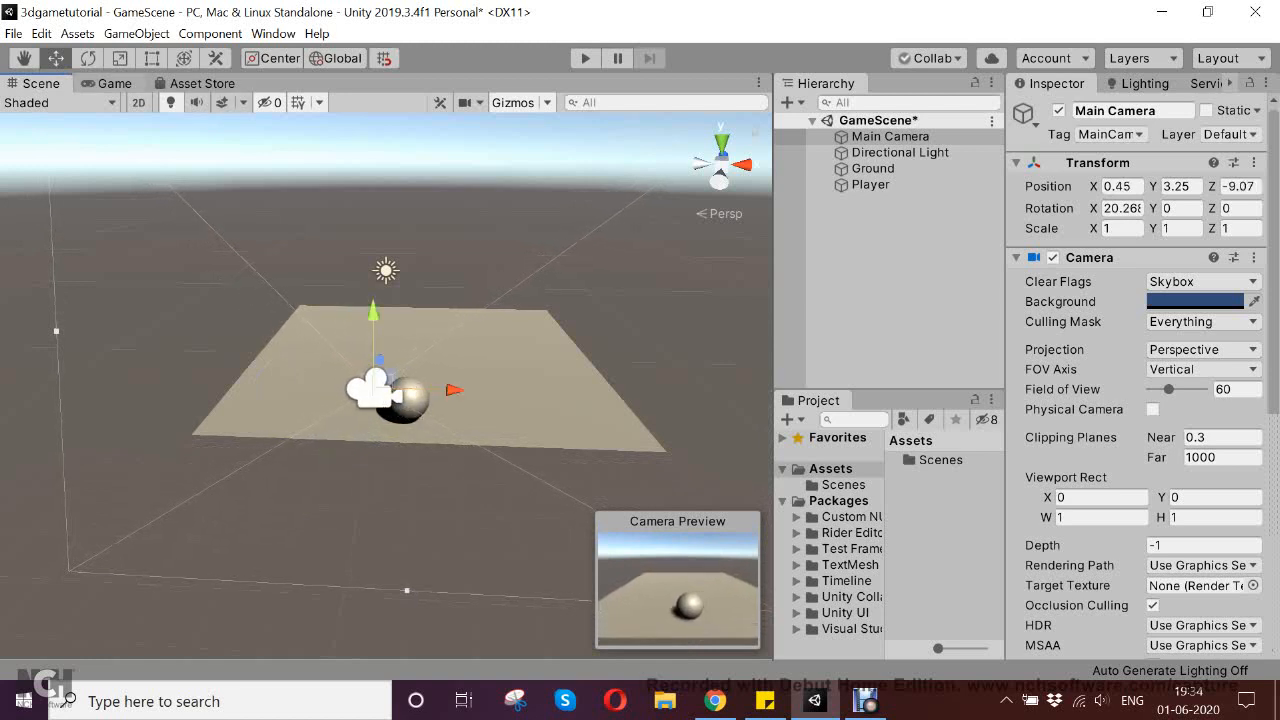
{"action": "left_click", "coordinate": [113, 84]}
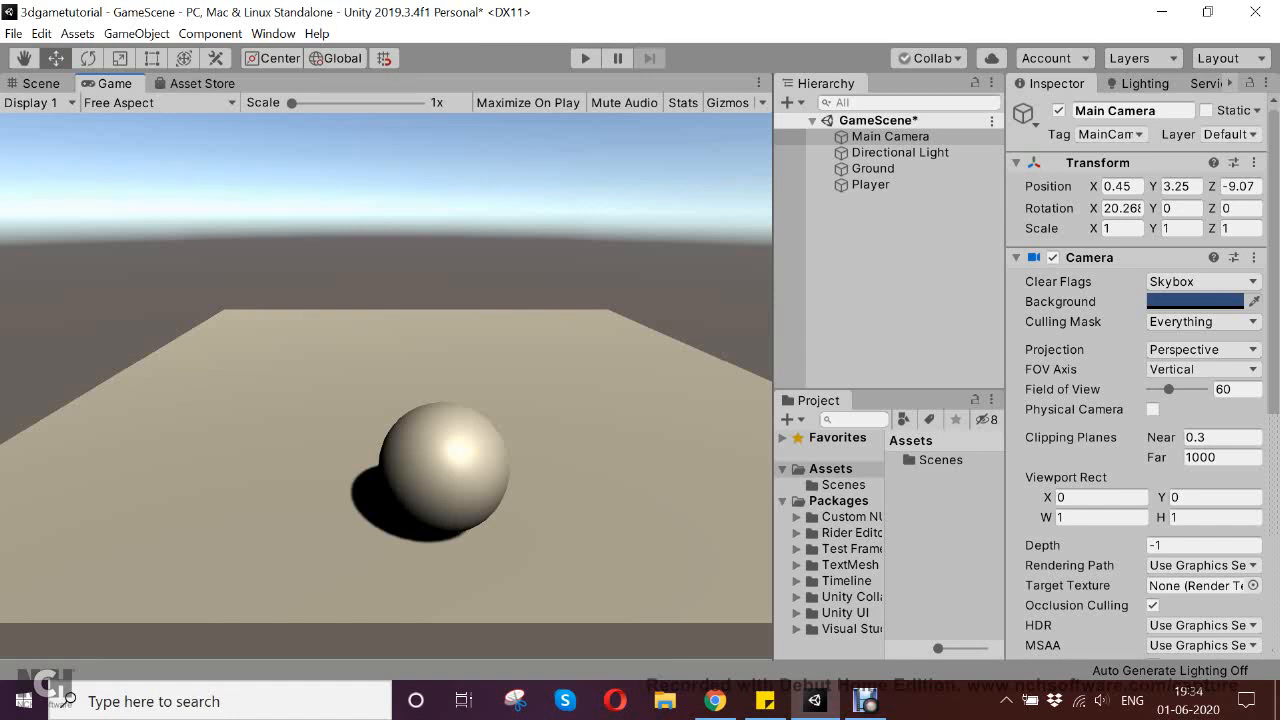
{"action": "key", "text": "ctrl+s"}
Try shifting the Main Camera along X to about 0.98 in the Scene view, and undo the move
{"action": "left_click", "coordinate": [40, 84]}
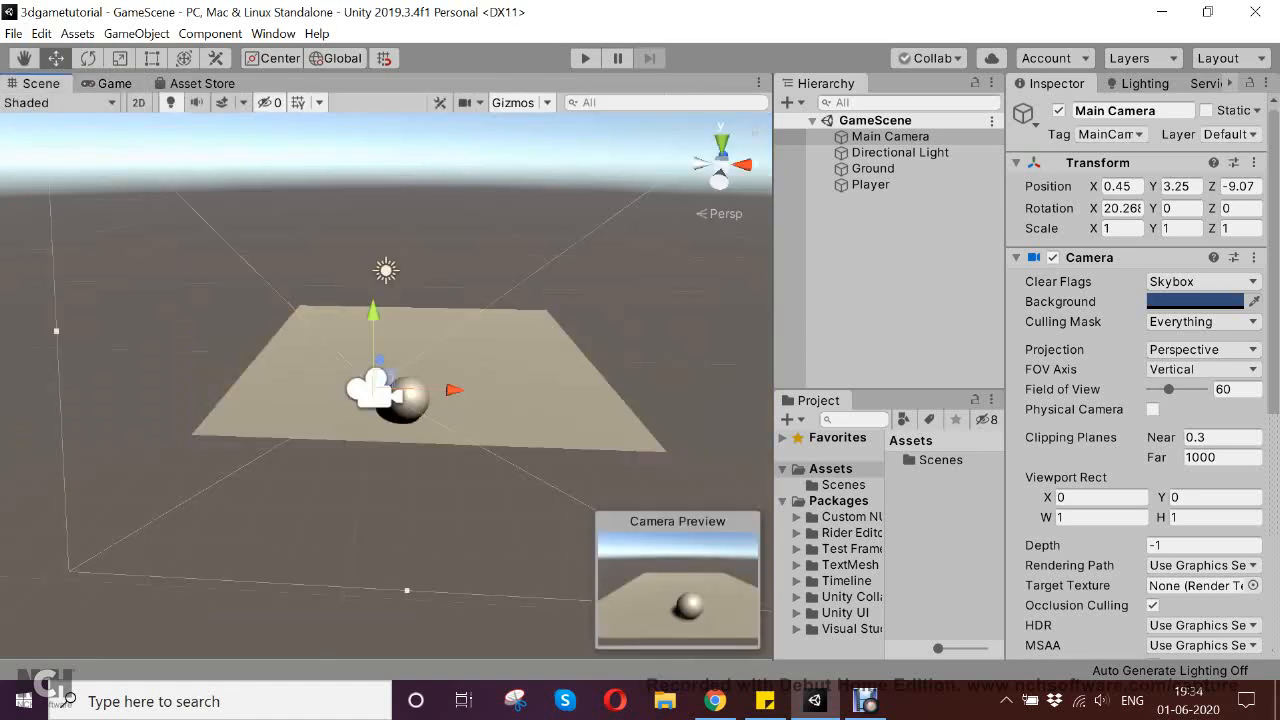
{"action": "middle_click_drag", "start_coordinate": [420, 350], "coordinate": [366, 380]}
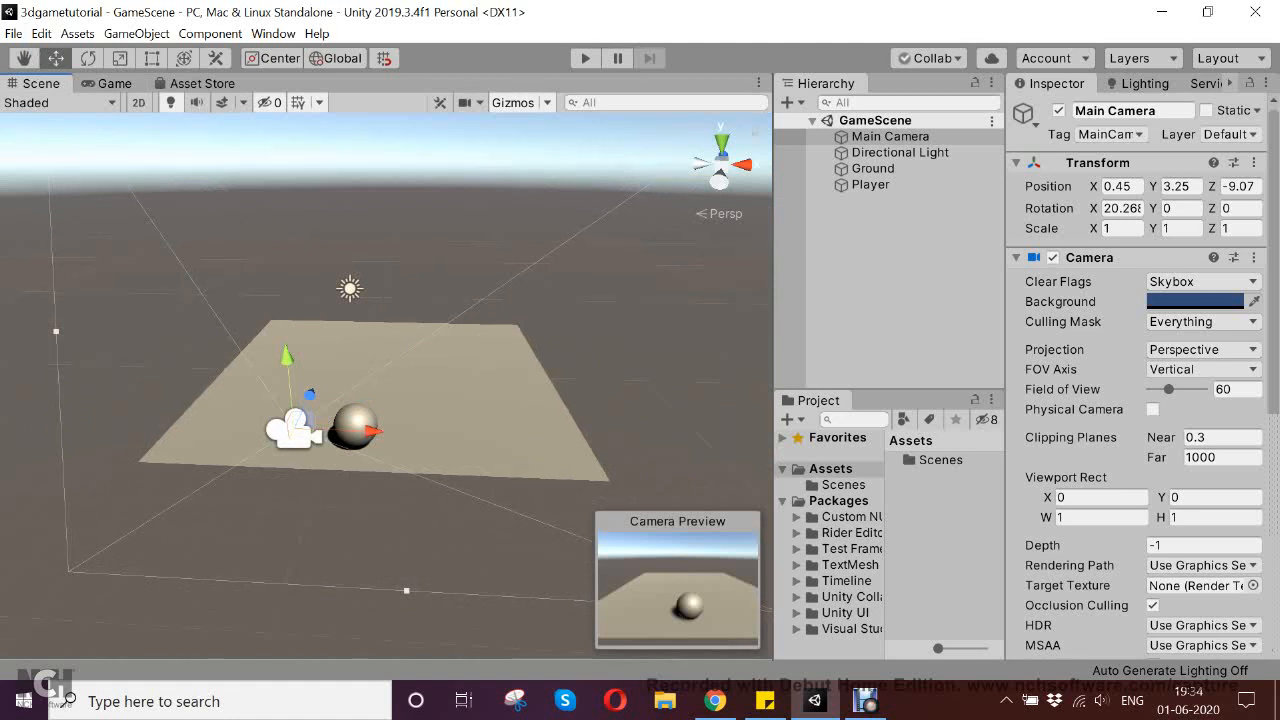
{"action": "middle_click_drag", "start_coordinate": [366, 380], "coordinate": [512, 367]}
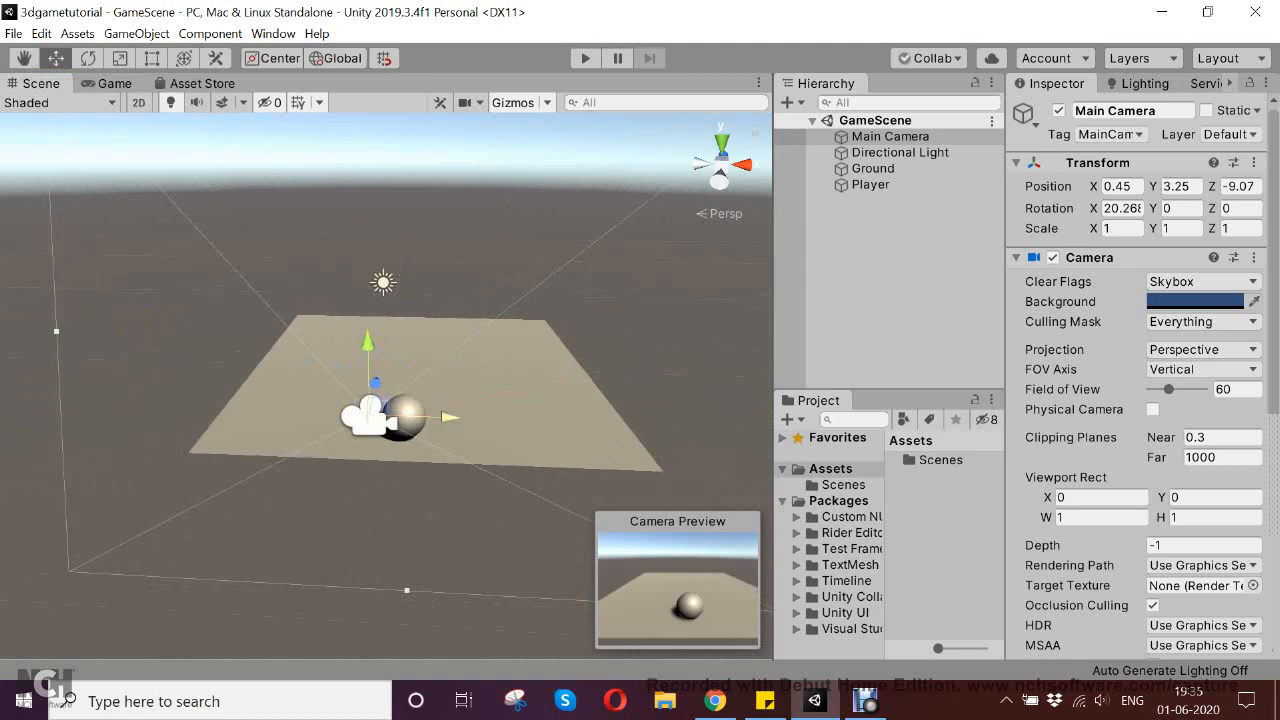
{"action": "left_click_drag", "start_coordinate": [449, 417], "coordinate": [485, 418]}
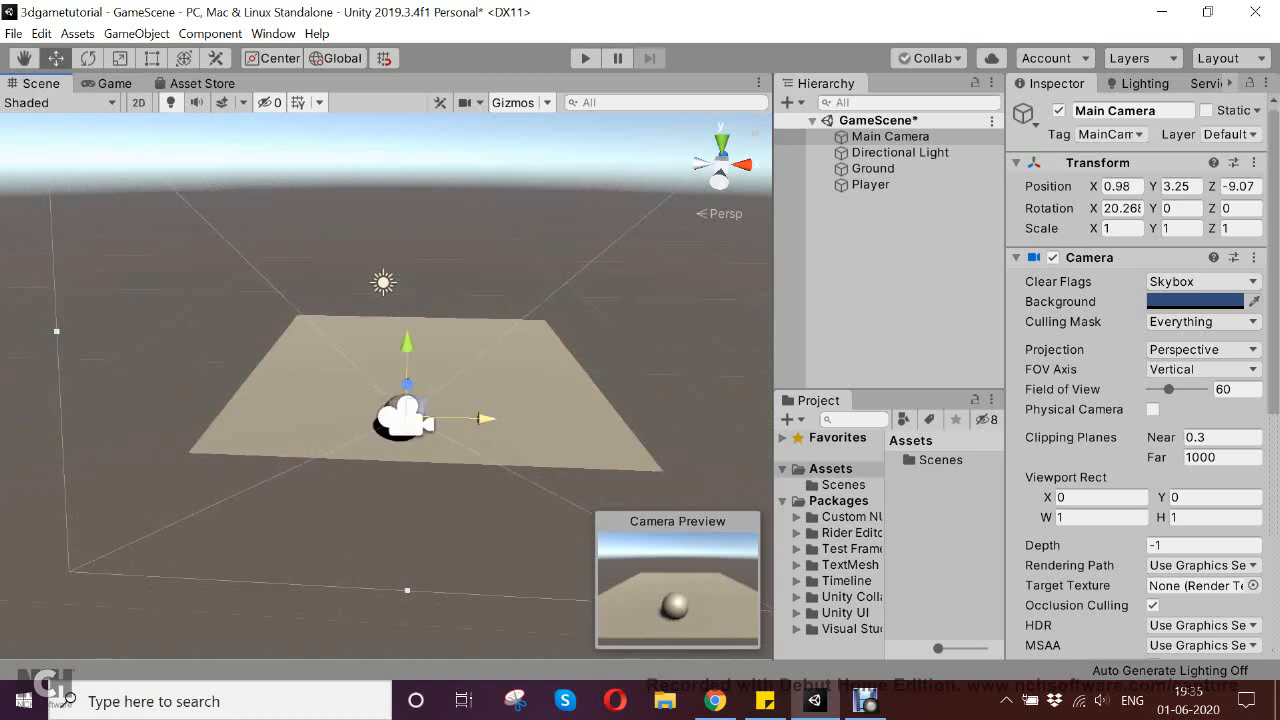
{"action": "key", "text": "ctrl+z"}
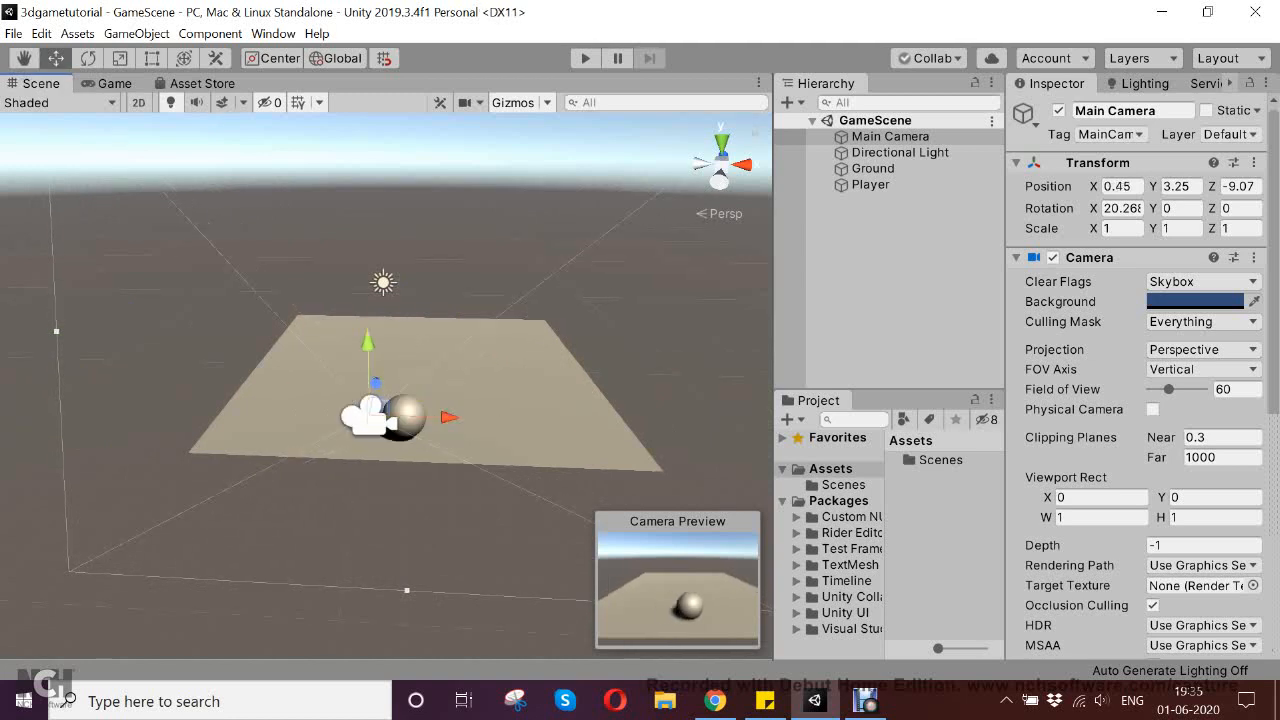